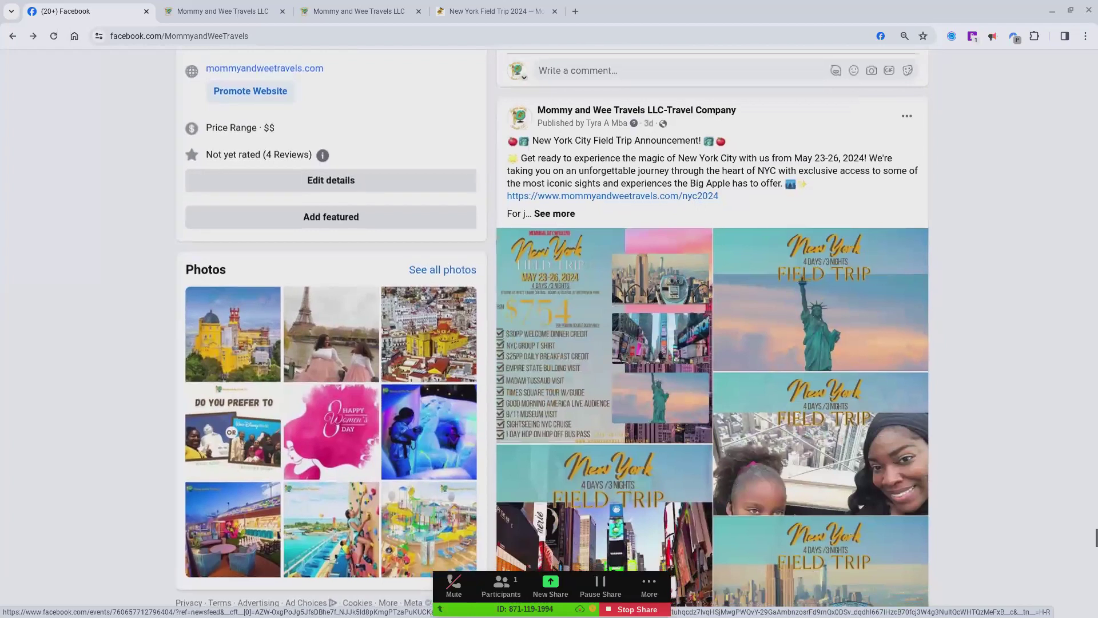
Step: Look over the Memorial Day weekend event and the New York City Field Trip Announcement post on the Facebook page
scroll(555, 328, up, 1)
scroll(715, 328, up, 6)
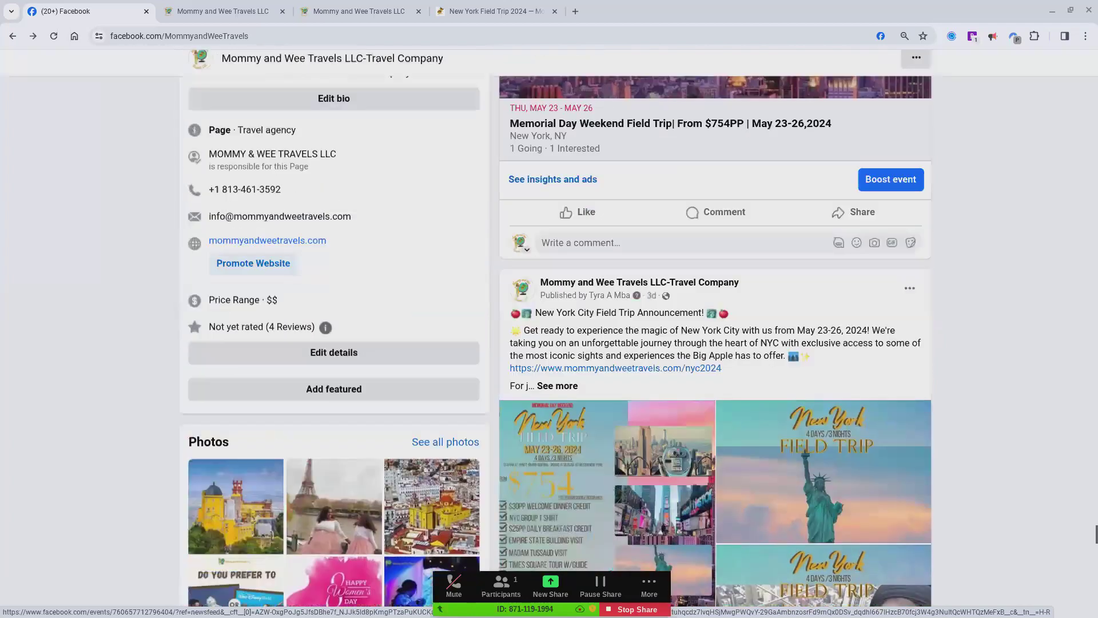
scroll(715, 328, down, 3)
scroll(681, 377, down, 1)
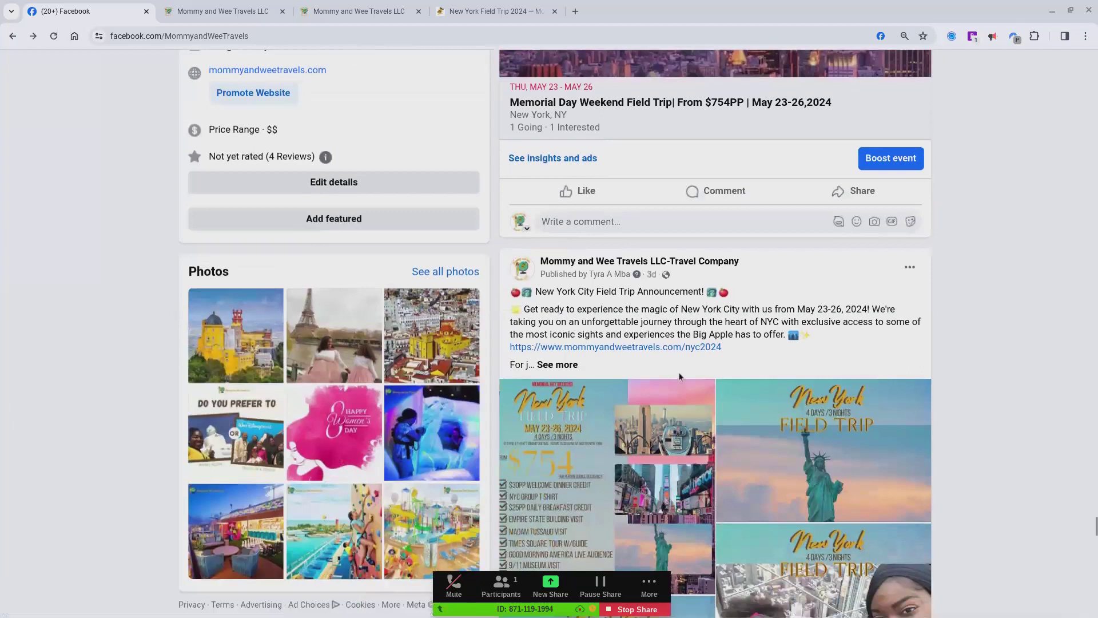
scroll(681, 377, up, 1)
scroll(680, 376, up, 1)
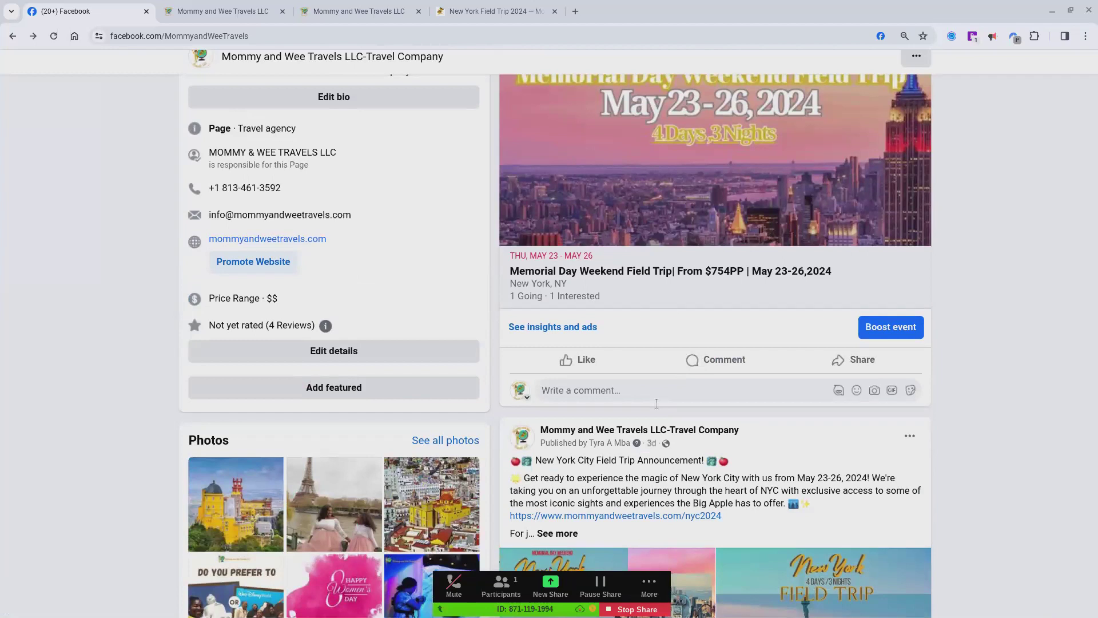
key(ctrl+plus)
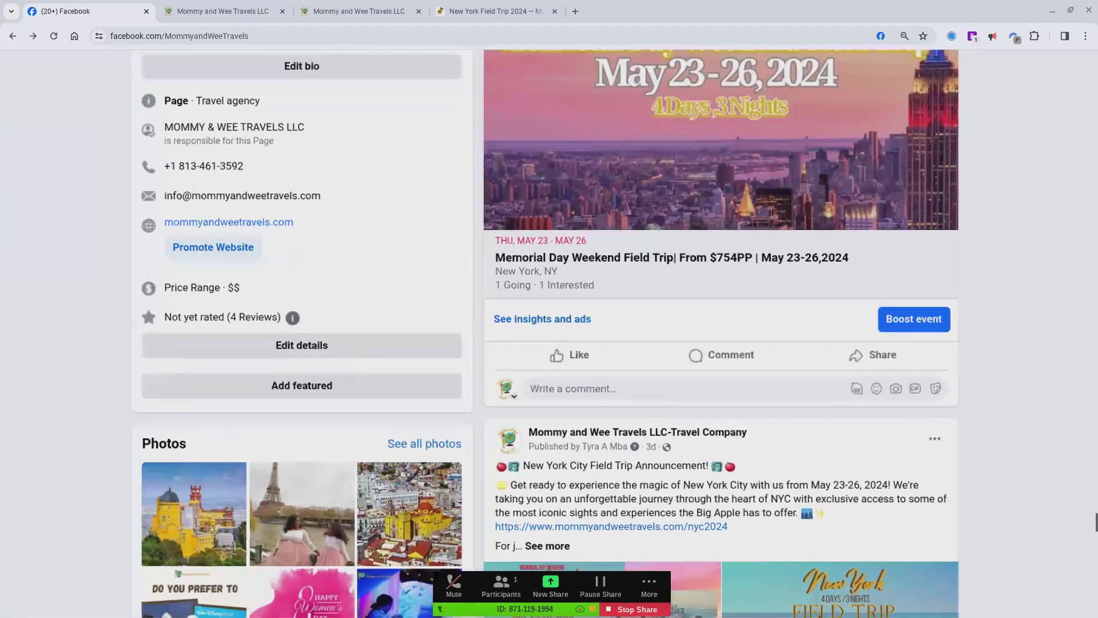
scroll(417, 414, down, 3)
scroll(418, 419, down, 3)
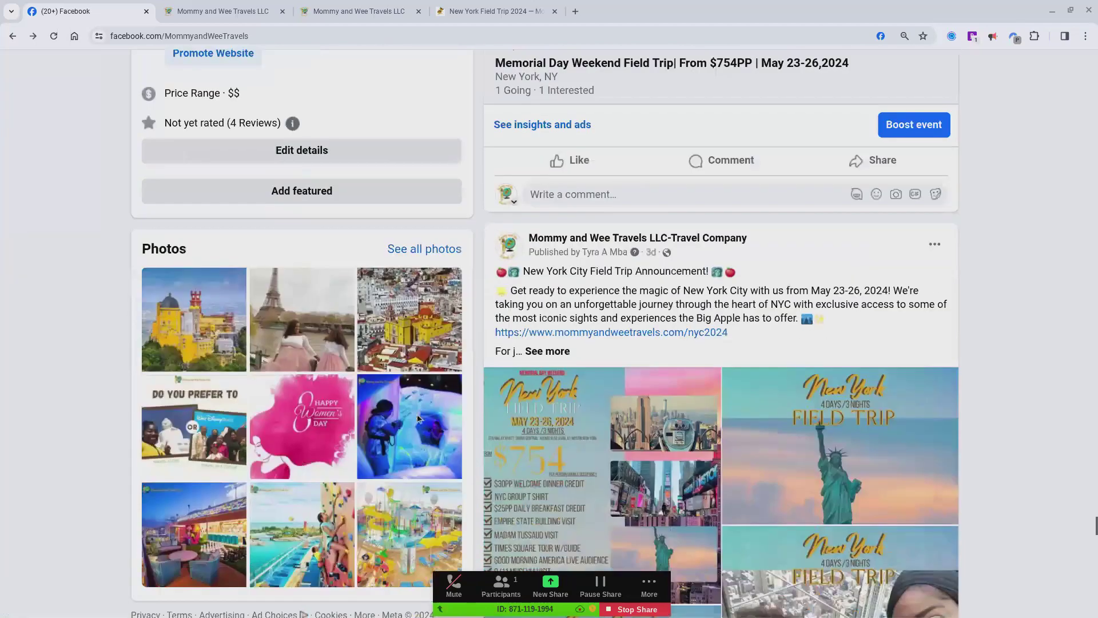
scroll(667, 381, down, 2)
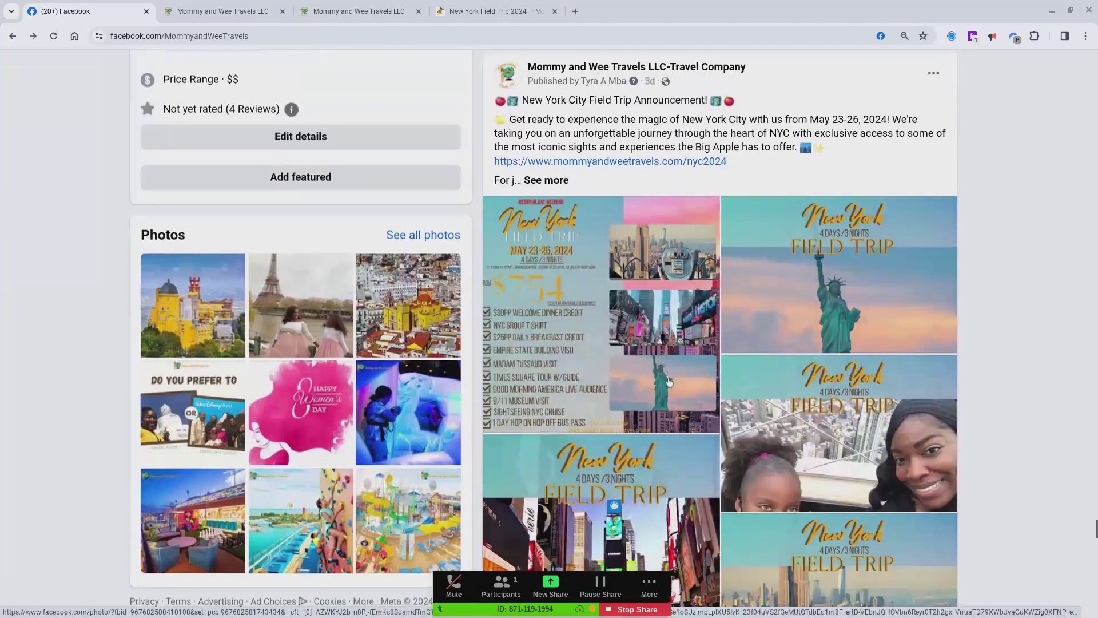
scroll(616, 286, up, 1)
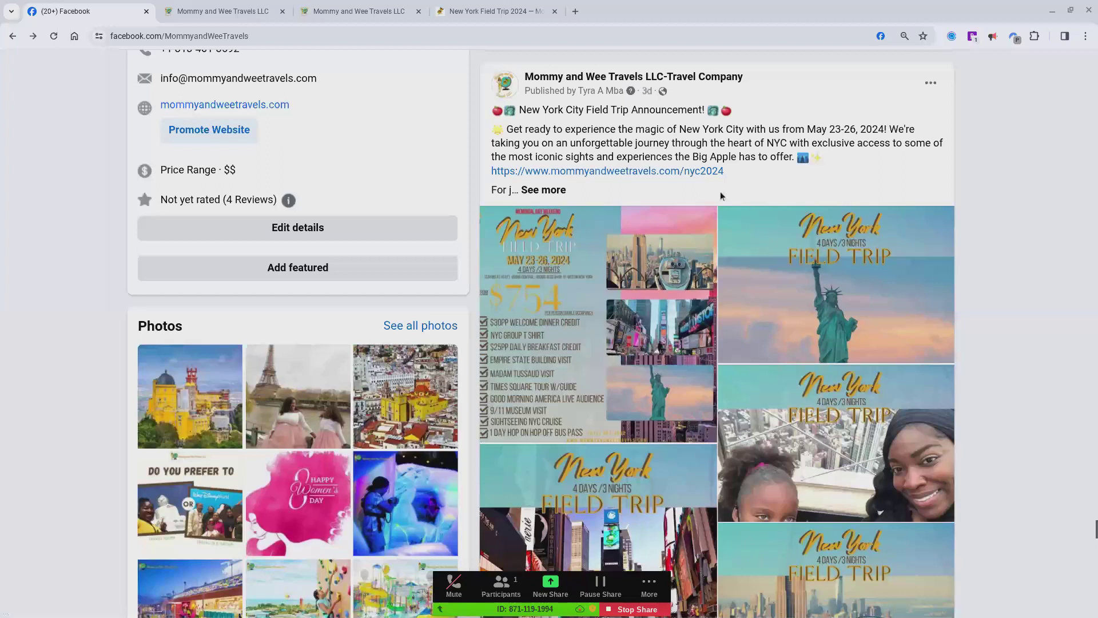
Step: Paste the copied event title "Memorial Day Weekend Field Trip| From $754PP | May 23-26,2024" into the browser's address bar
click(564, 36)
text(Memorial Day Weekend Field Trip| From $754PP | May 23-26,2024)
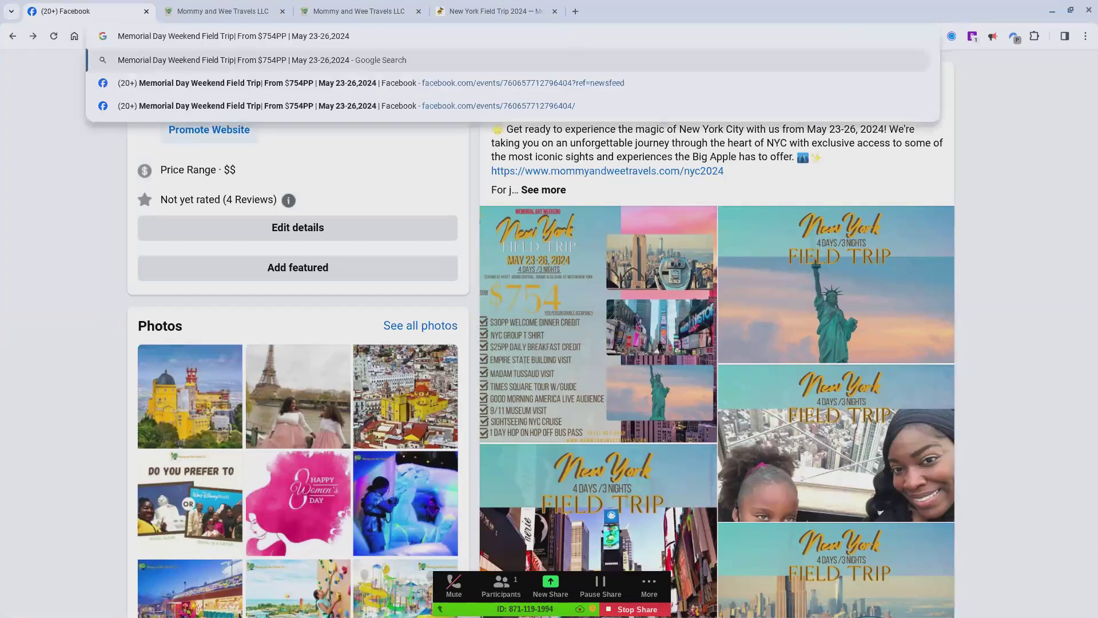
click(742, 169)
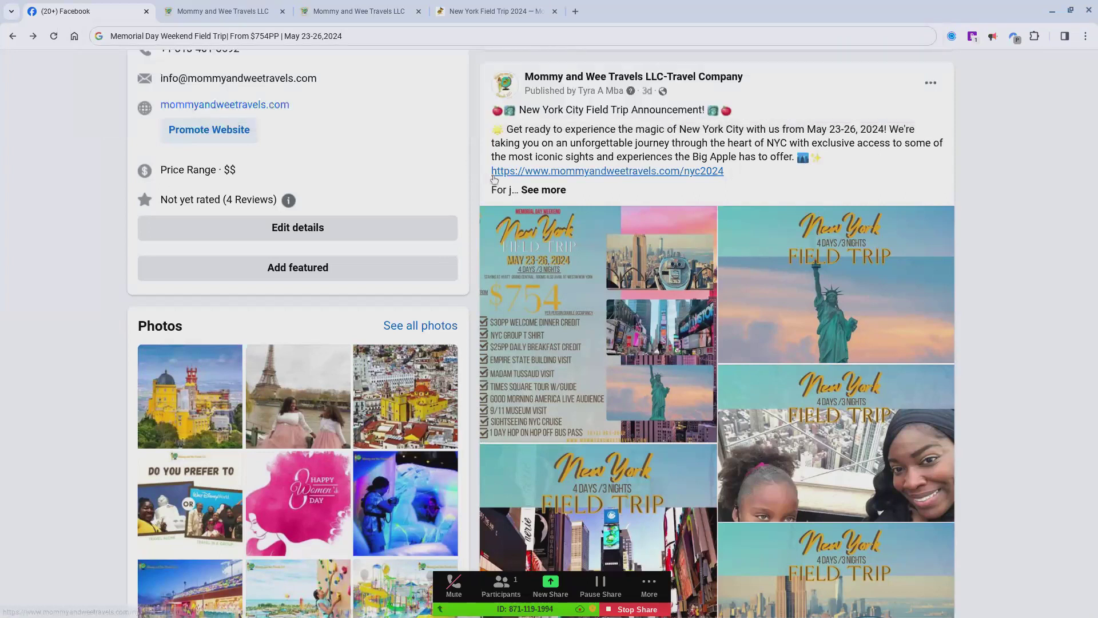
drag(511, 171, 725, 171)
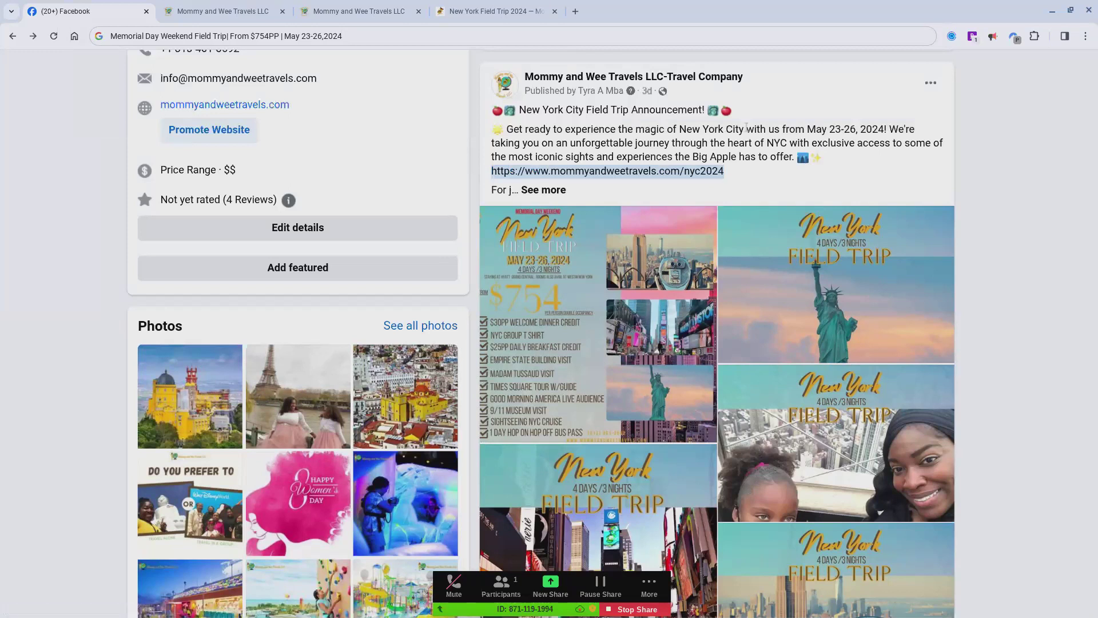
click(520, 31)
click(521, 31)
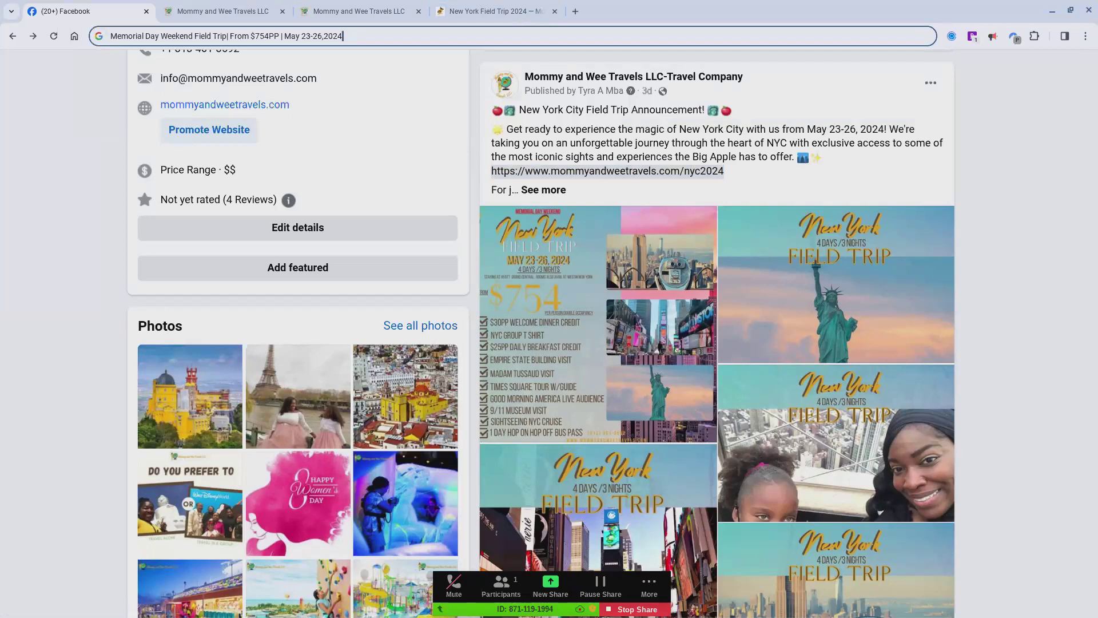
key(ctrl+v)
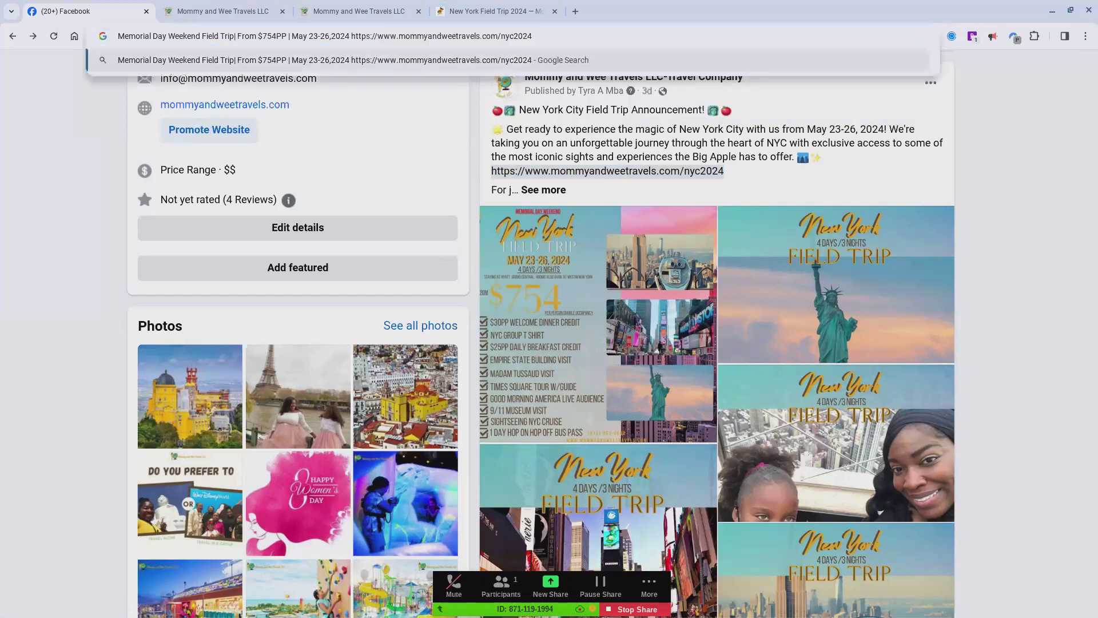
key(ctrl+a)
key(ctrl+x)
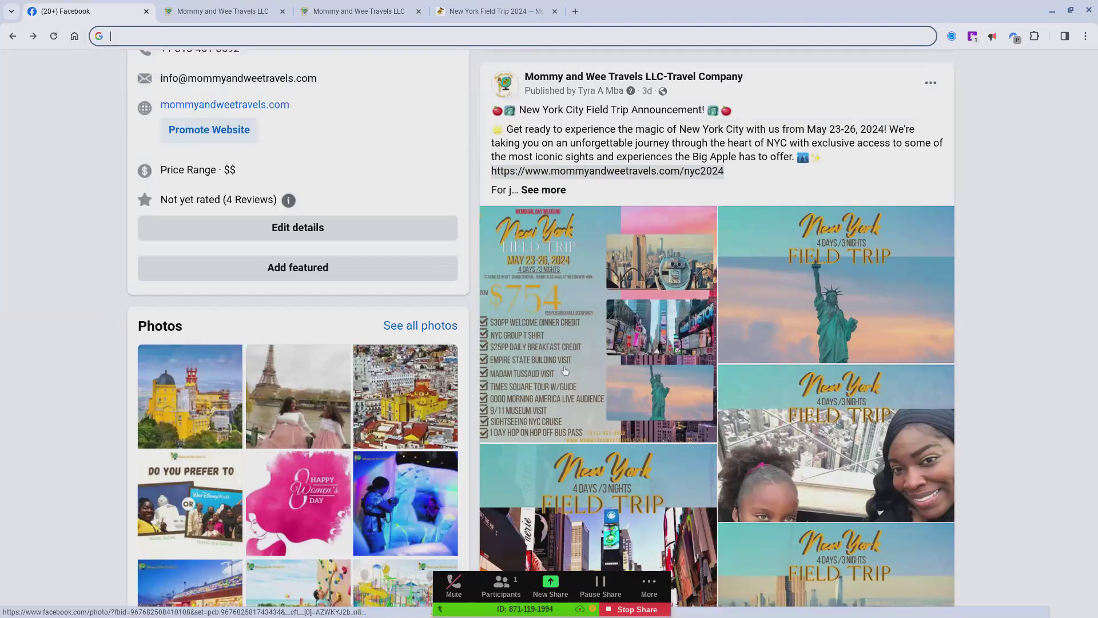
Step: Look through the New York field trip flyer images in the announcement post
scroll(330, 405, down, 1)
scroll(329, 404, down, 1)
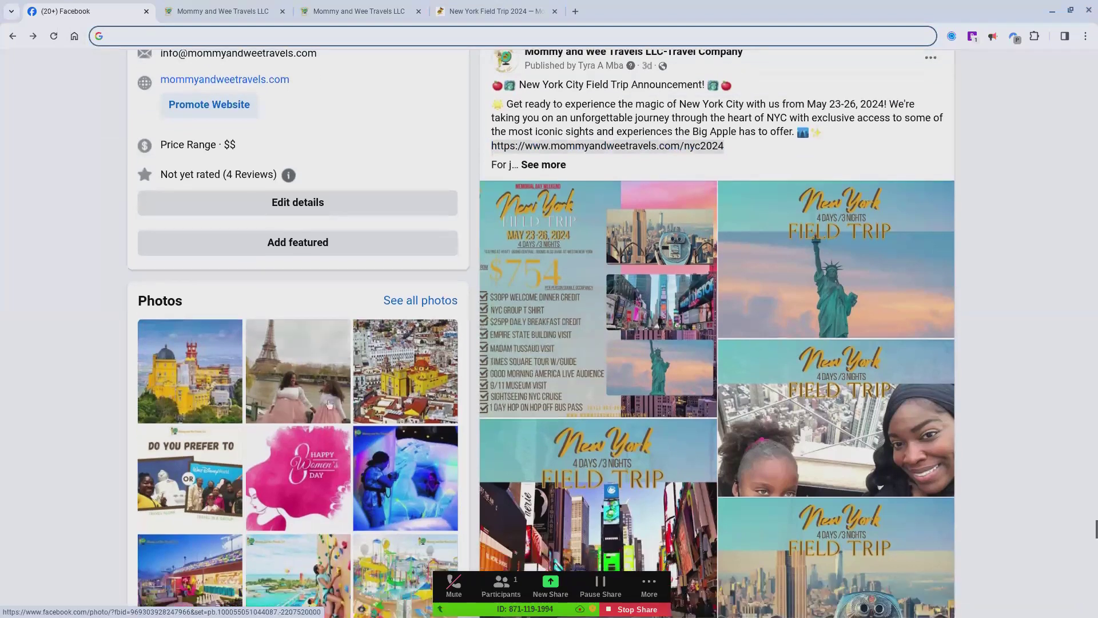
click(1030, 207)
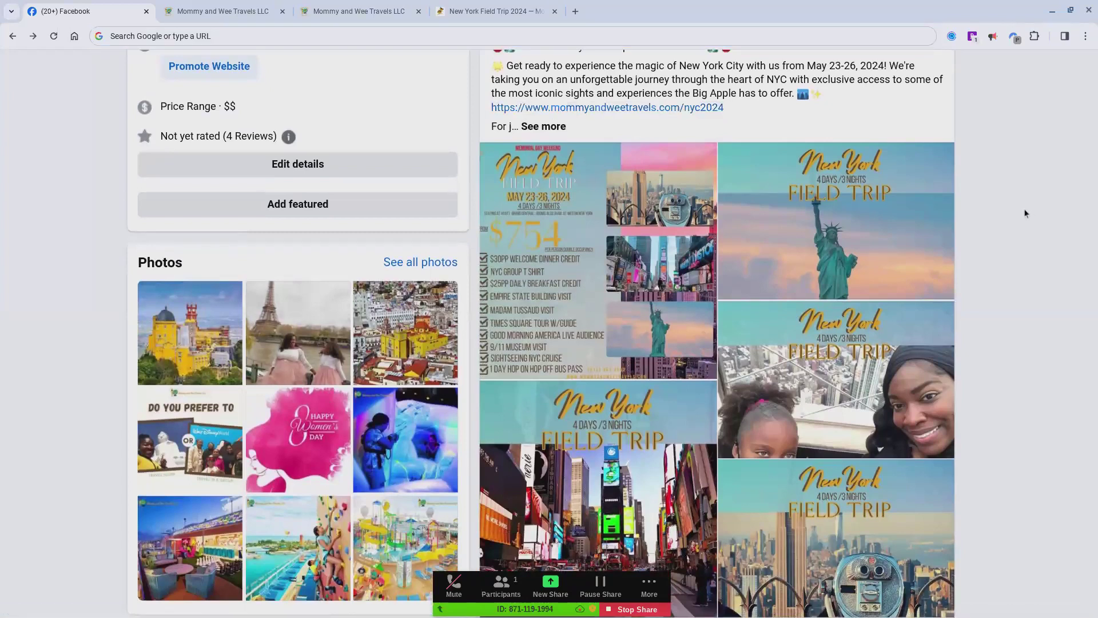
scroll(1025, 213, down, 1)
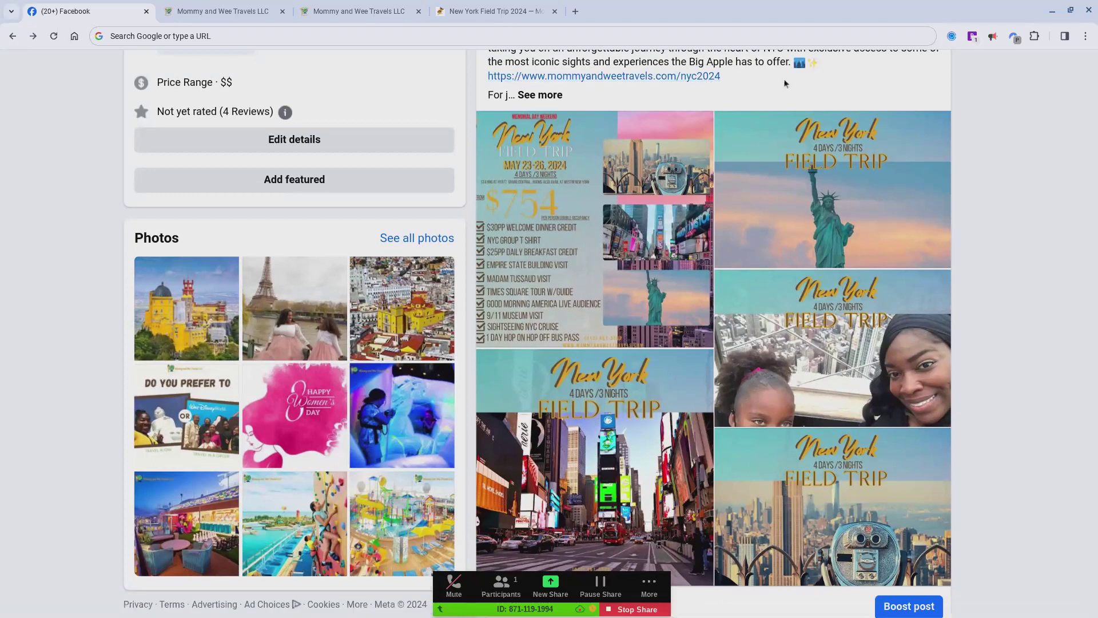
Step: Switch to the New York Field Trip 2024 web page and read its included items, excluded items and trip costs
click(245, 9)
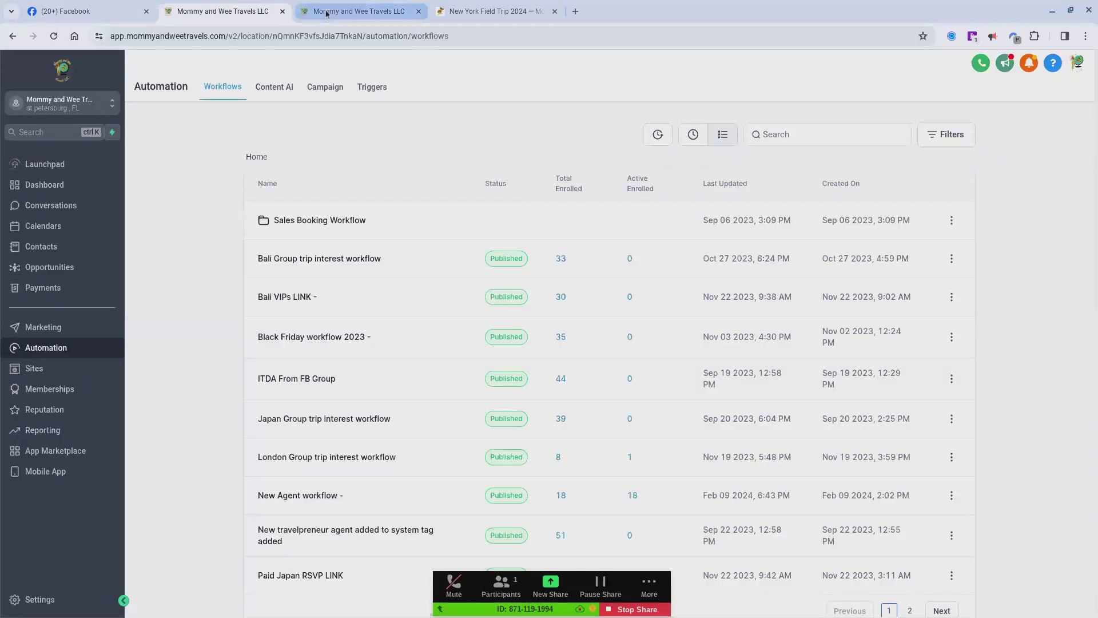
click(464, 16)
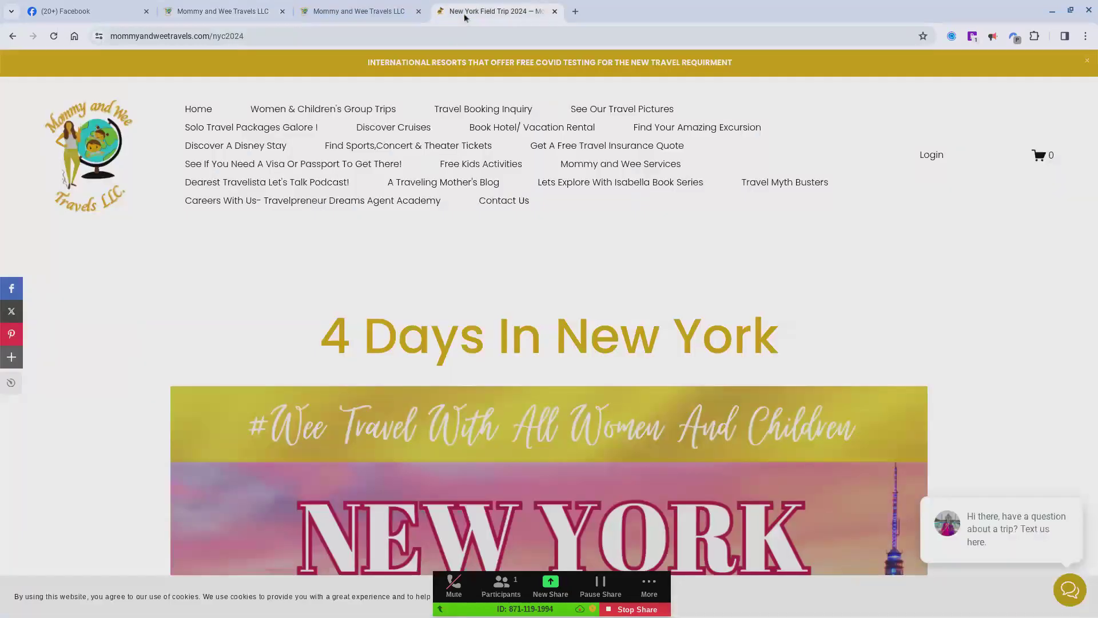
scroll(443, 201, down, 6)
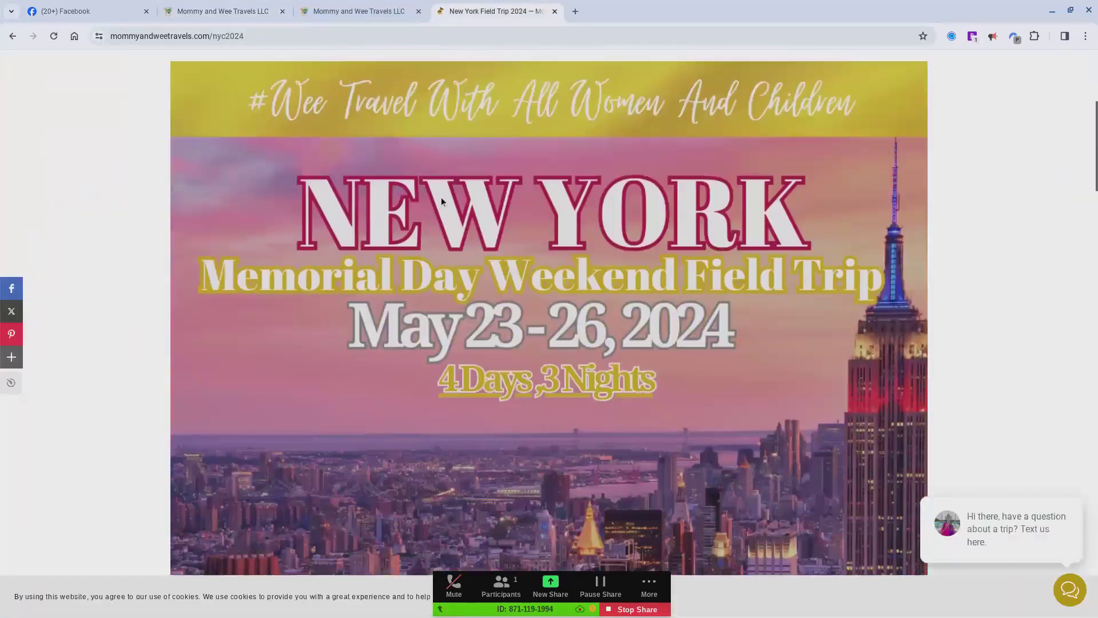
scroll(441, 202, down, 5)
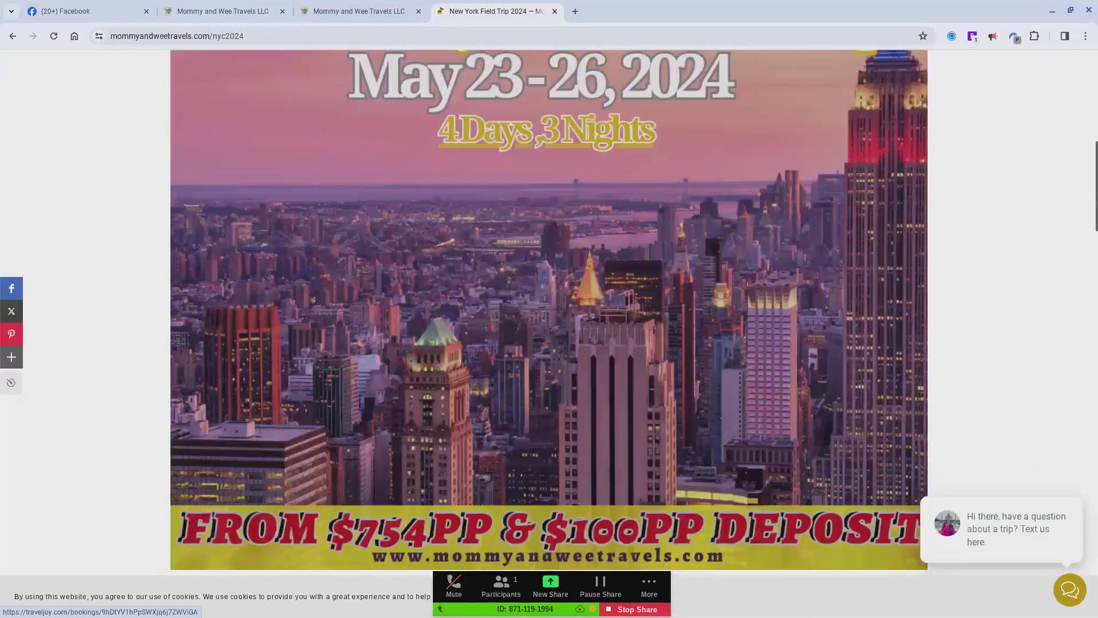
scroll(550, 313, down, 8)
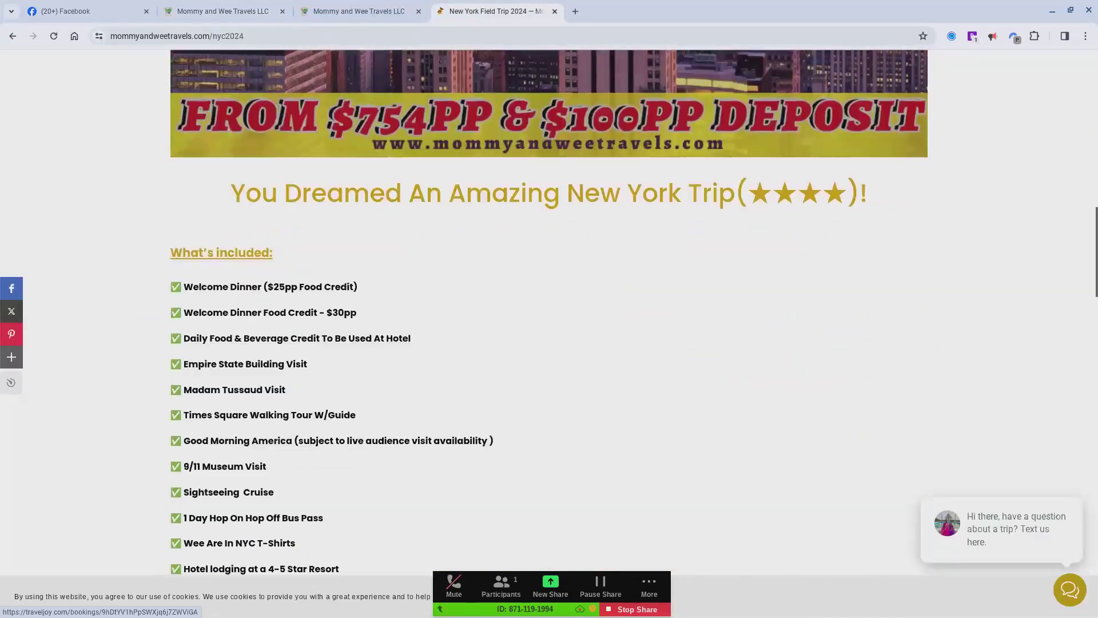
scroll(549, 313, down, 7)
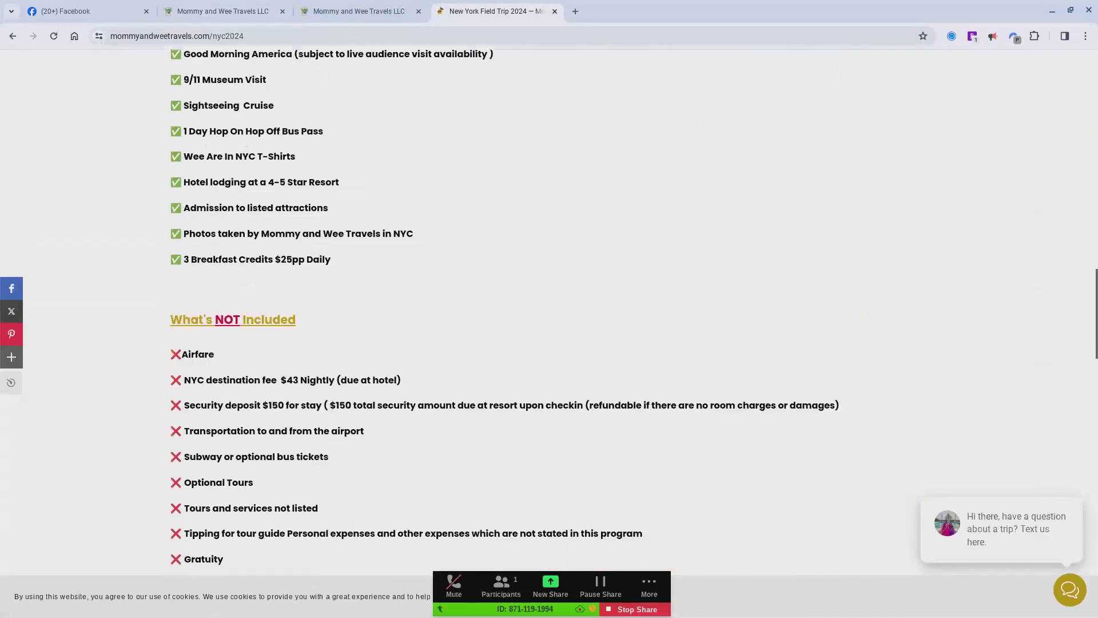
scroll(550, 313, down, 5)
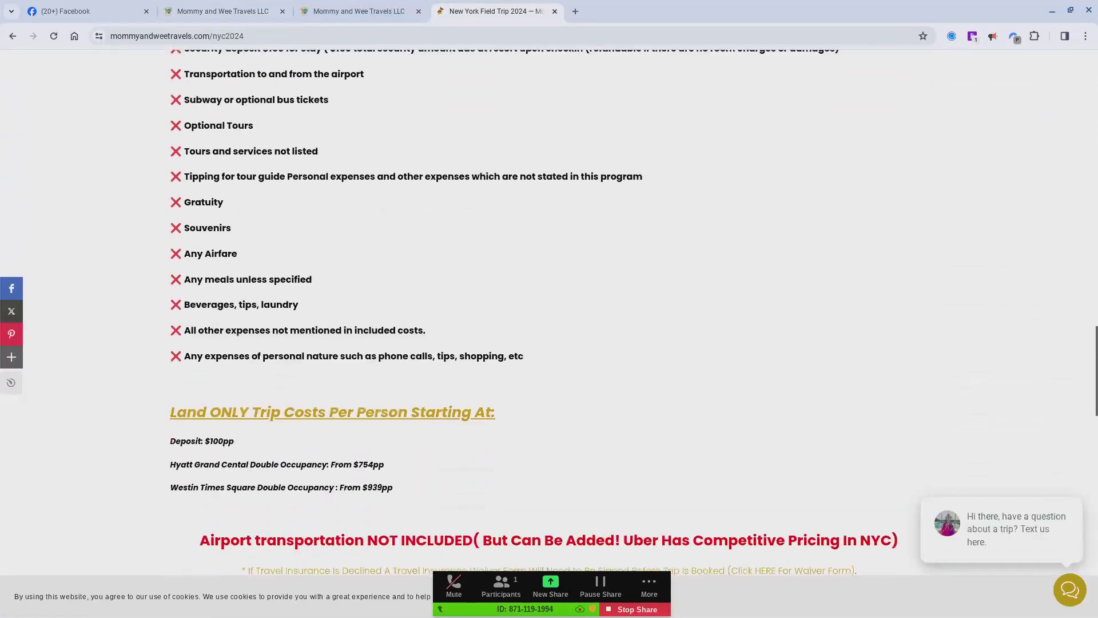
scroll(549, 314, down, 2)
scroll(549, 314, down, 6)
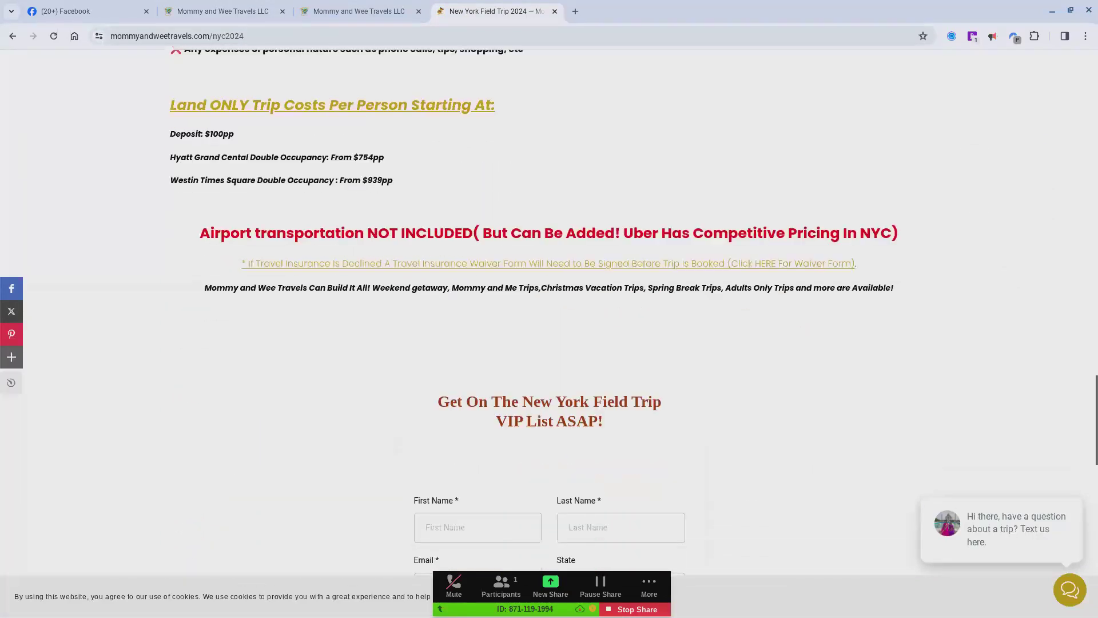
Step: Examine the fields of the New York Field Trip VIP list sign-up form and the trip details link below it
scroll(549, 313, down, 1)
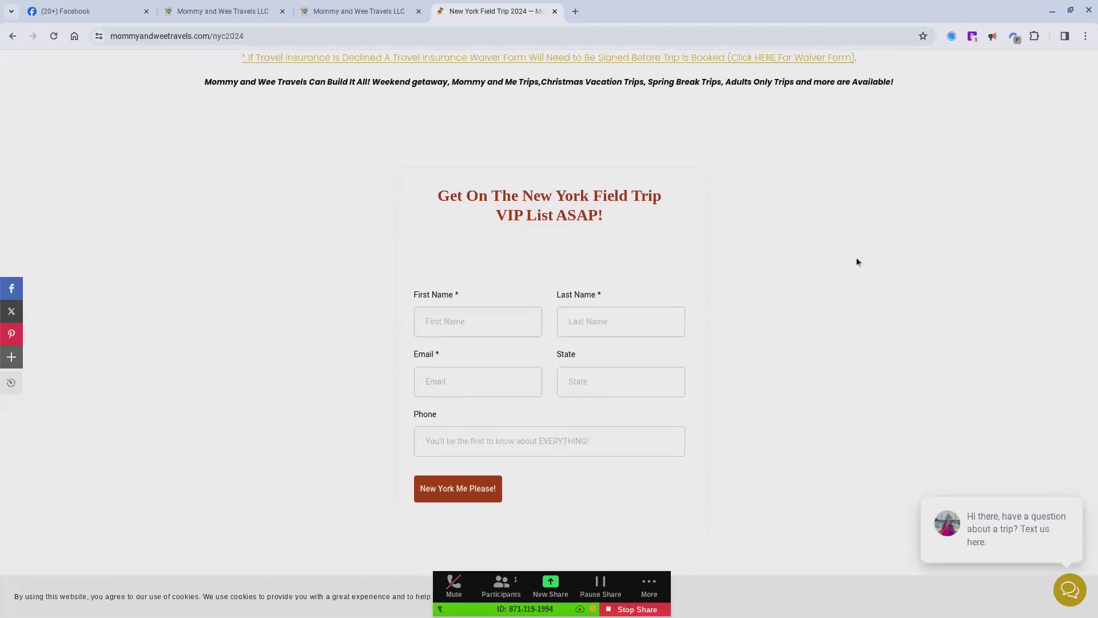
scroll(852, 313, down, 2)
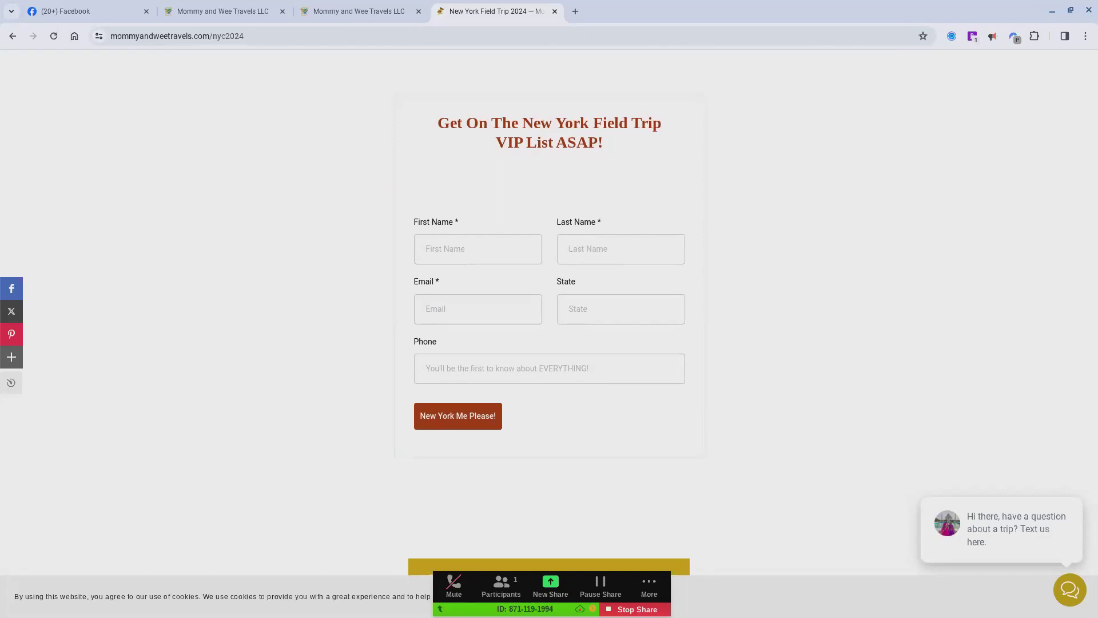
scroll(854, 345, down, 1)
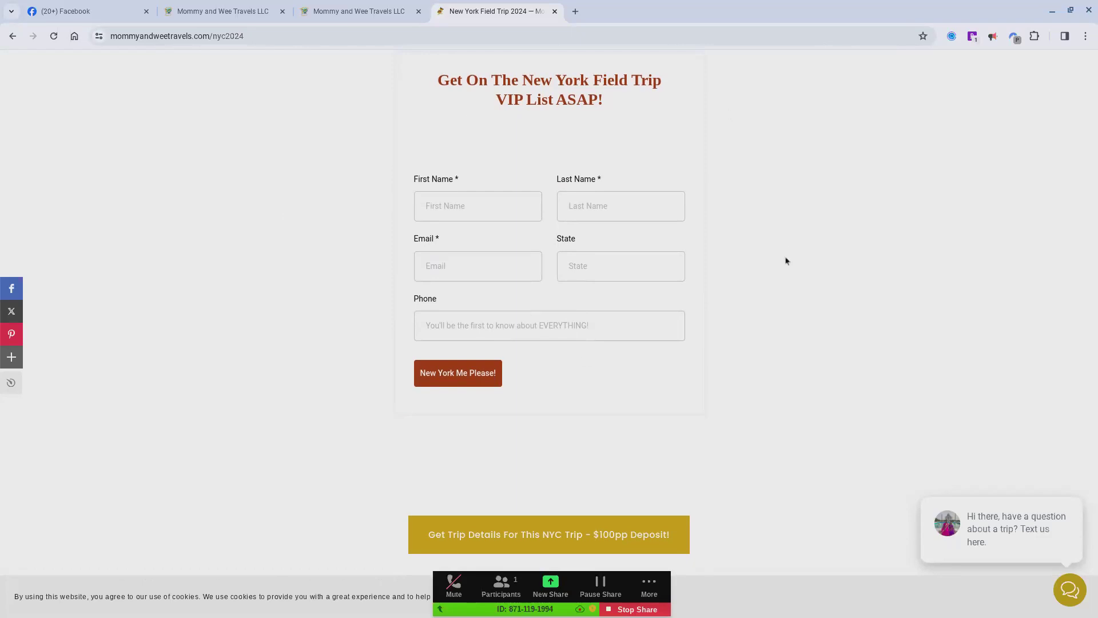
scroll(787, 261, down, 1)
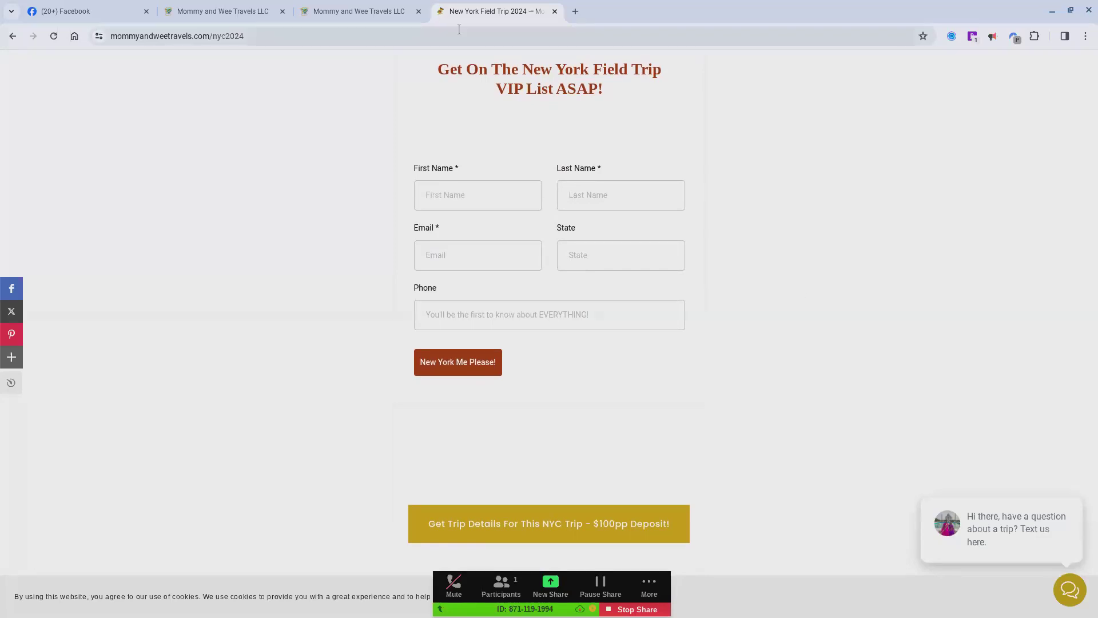
Step: Switch to the new york trip interest workflow and open its first Email action to review the subject and template
click(366, 10)
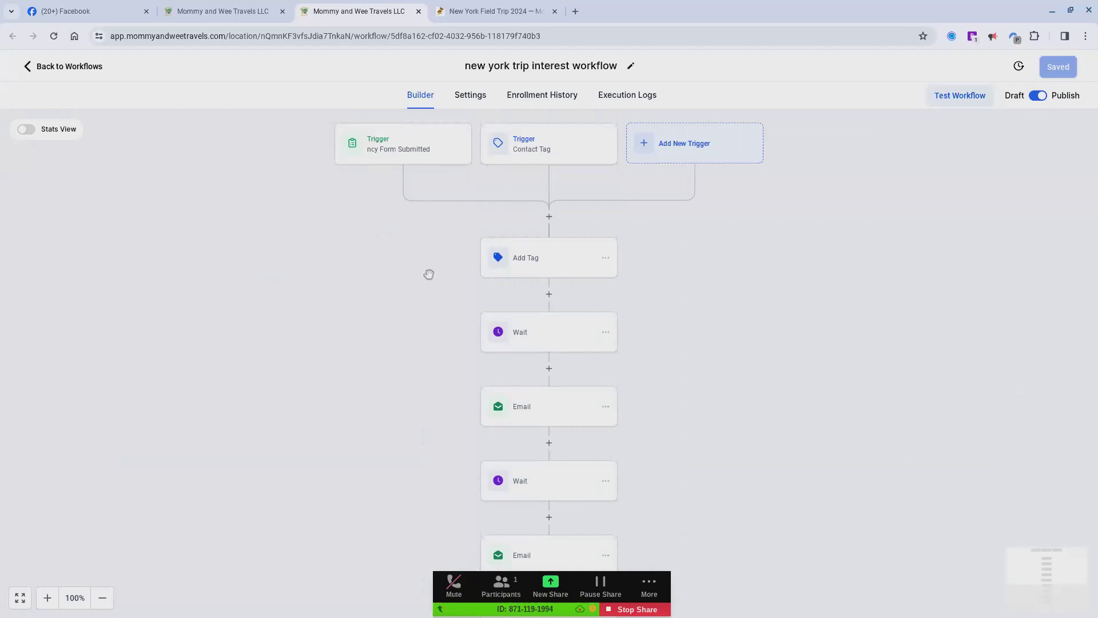
click(511, 7)
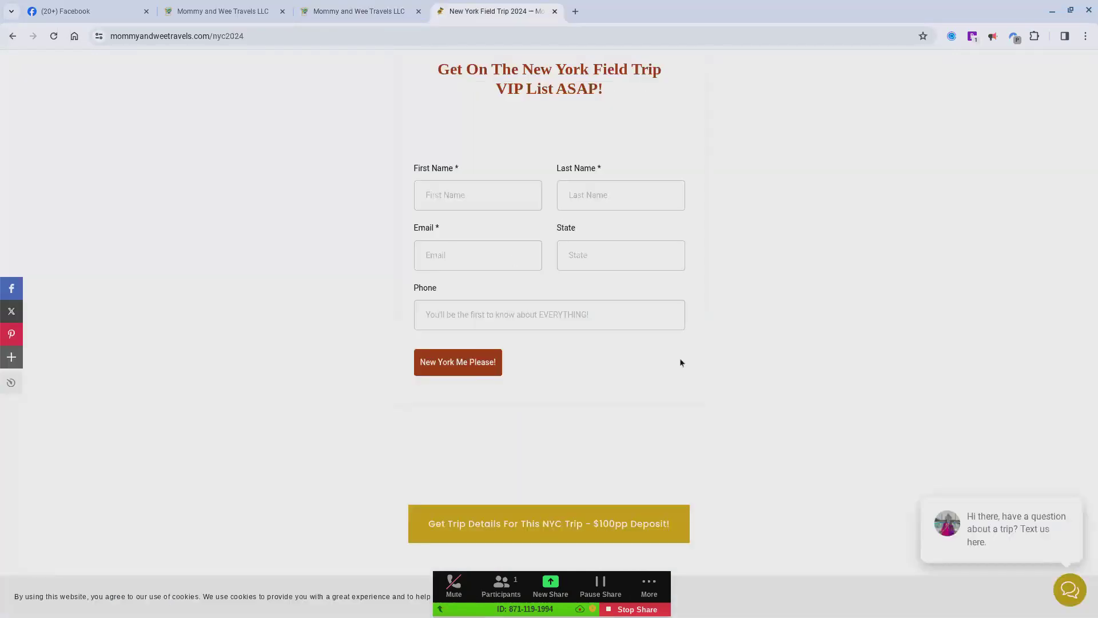
click(374, 7)
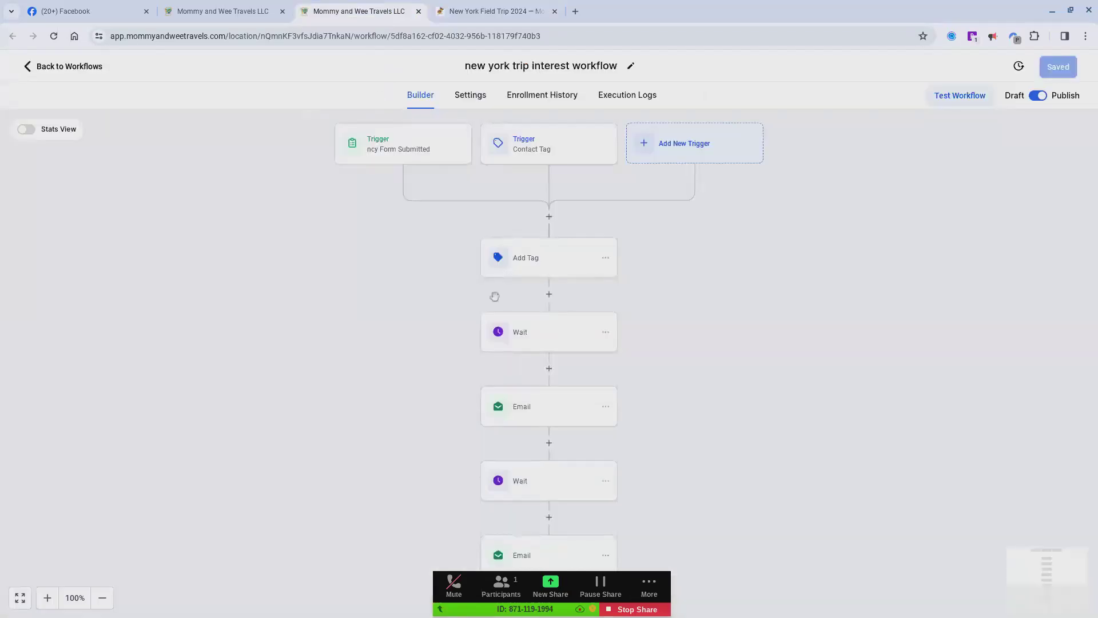
scroll(480, 372, down, 1)
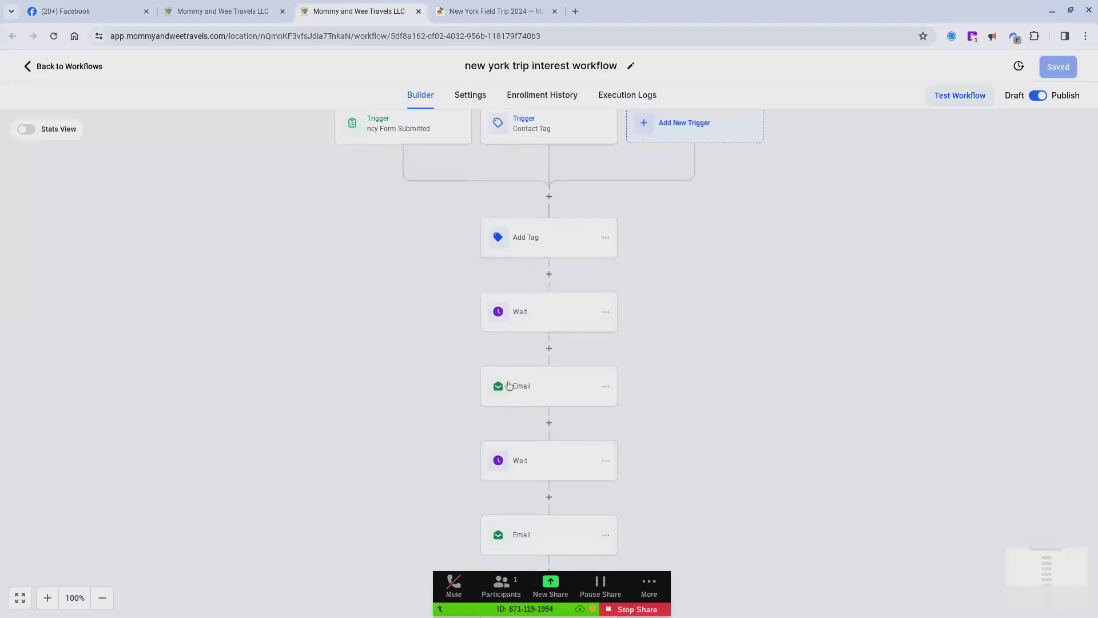
click(529, 392)
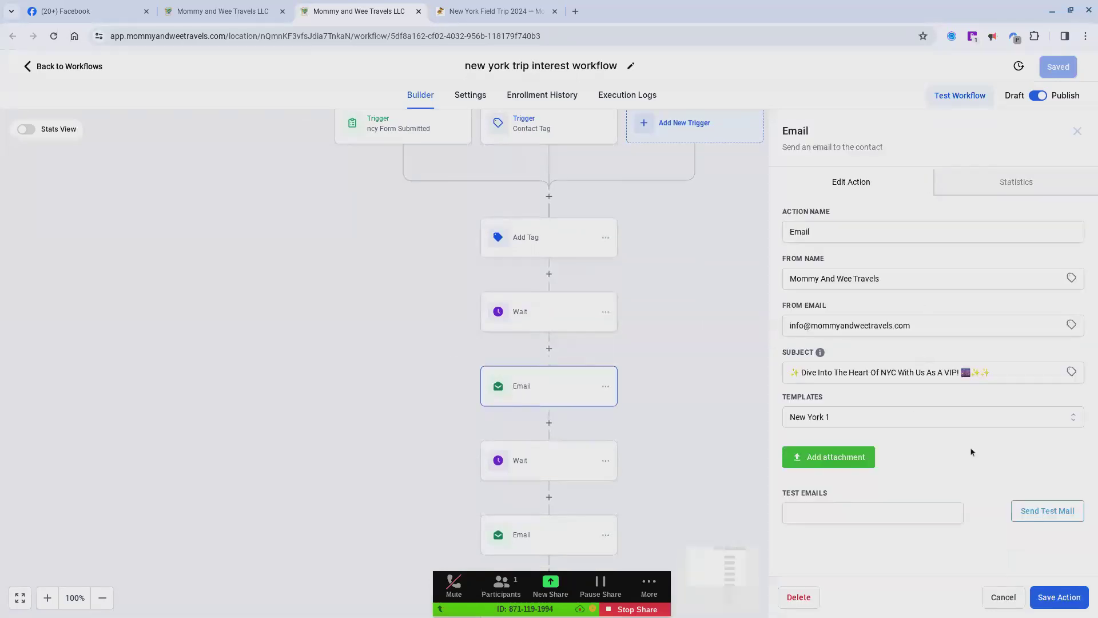
click(887, 374)
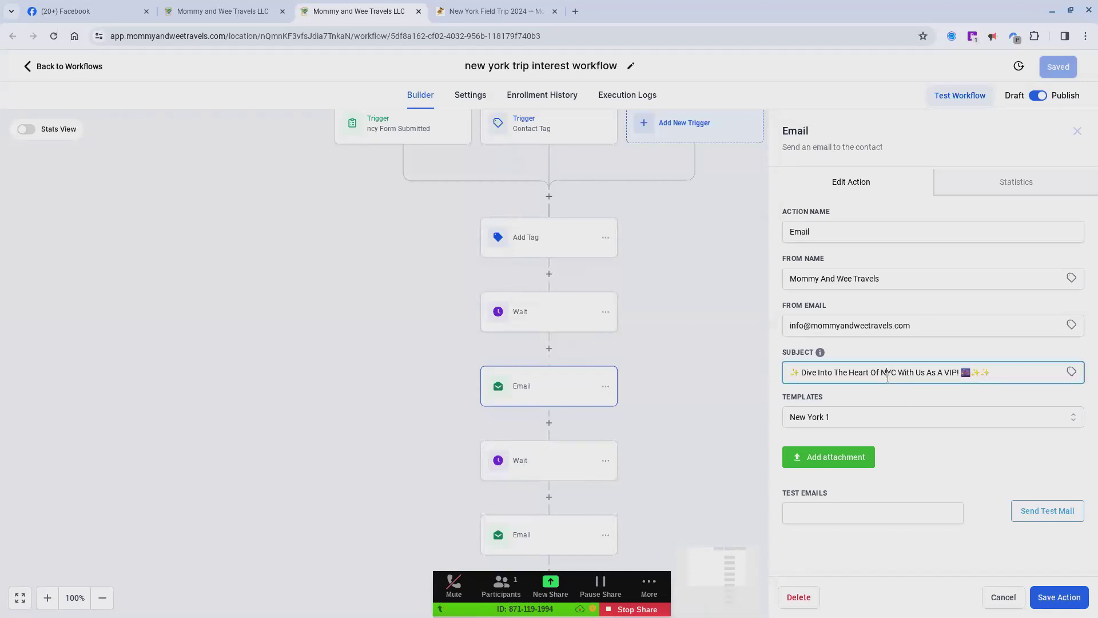
click(925, 491)
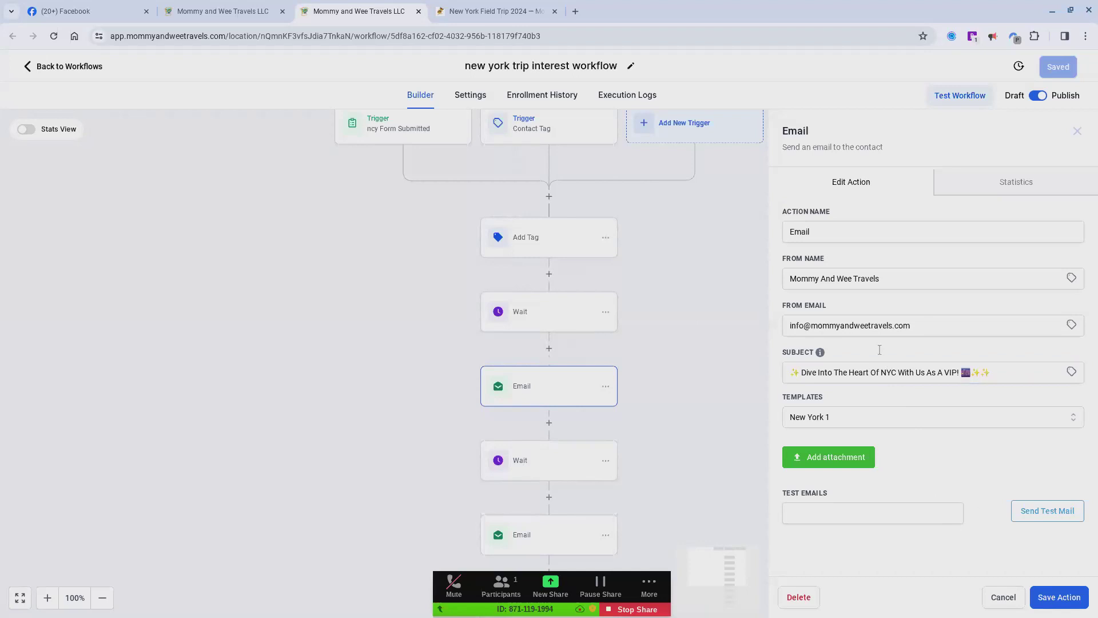
Step: Open the second Email action in the workflow to review its subject and New York 2 template, and close its details
scroll(730, 299, down, 1)
click(731, 298)
scroll(731, 299, down, 1)
scroll(730, 298, down, 1)
scroll(714, 372, down, 3)
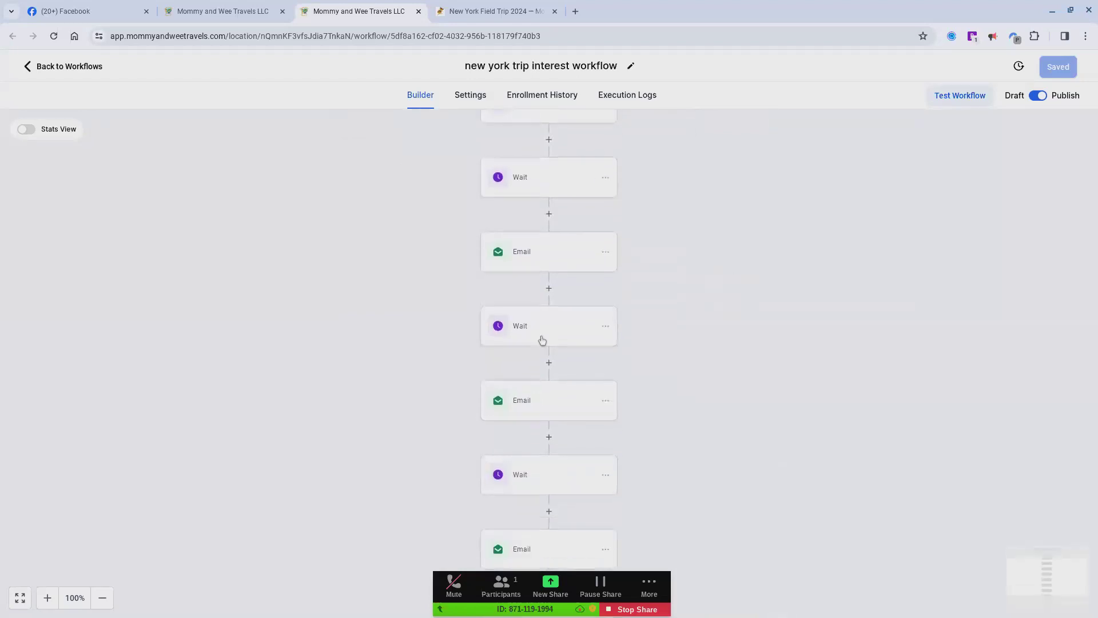
click(578, 407)
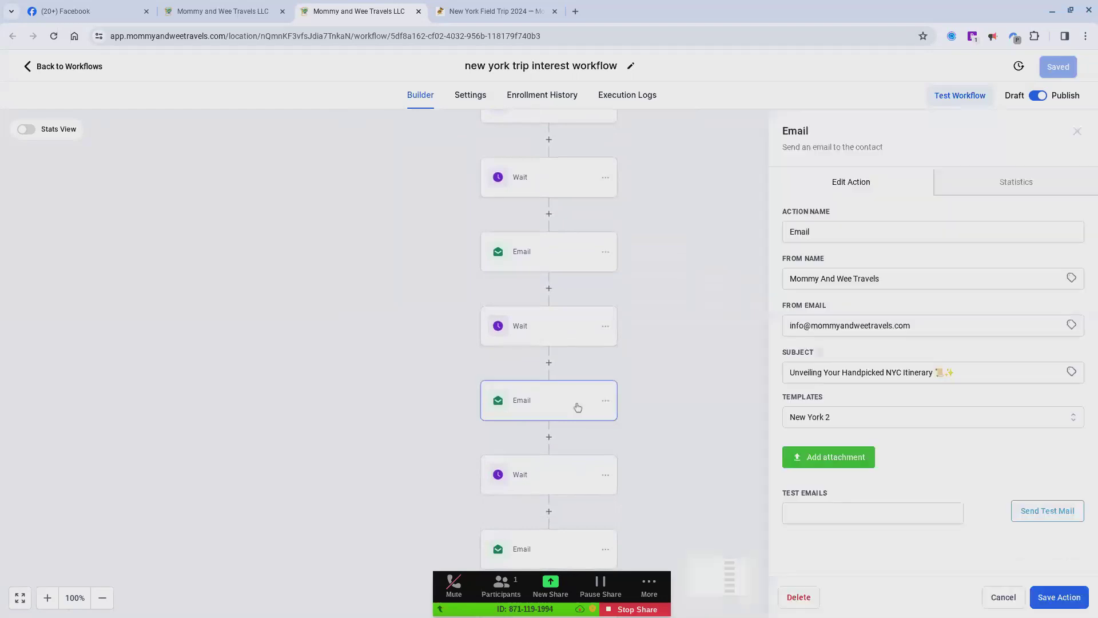
click(732, 393)
Step: Look through the remaining Wait, Email and Add Tag actions down to the end of the workflow
scroll(734, 393, down, 3)
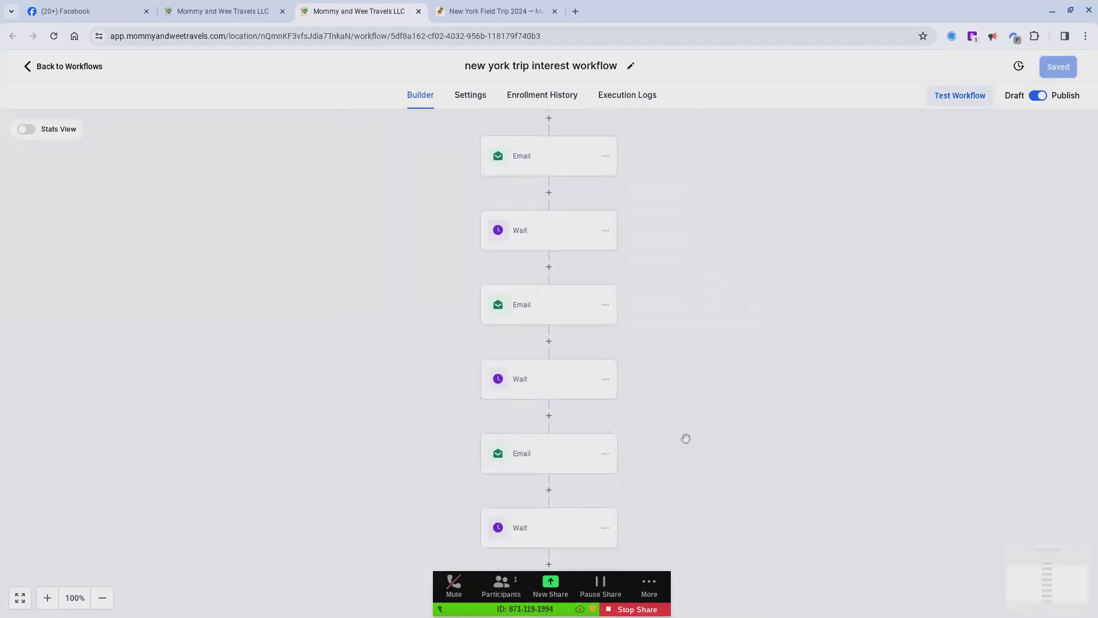
scroll(650, 454, down, 1)
scroll(650, 454, down, 2)
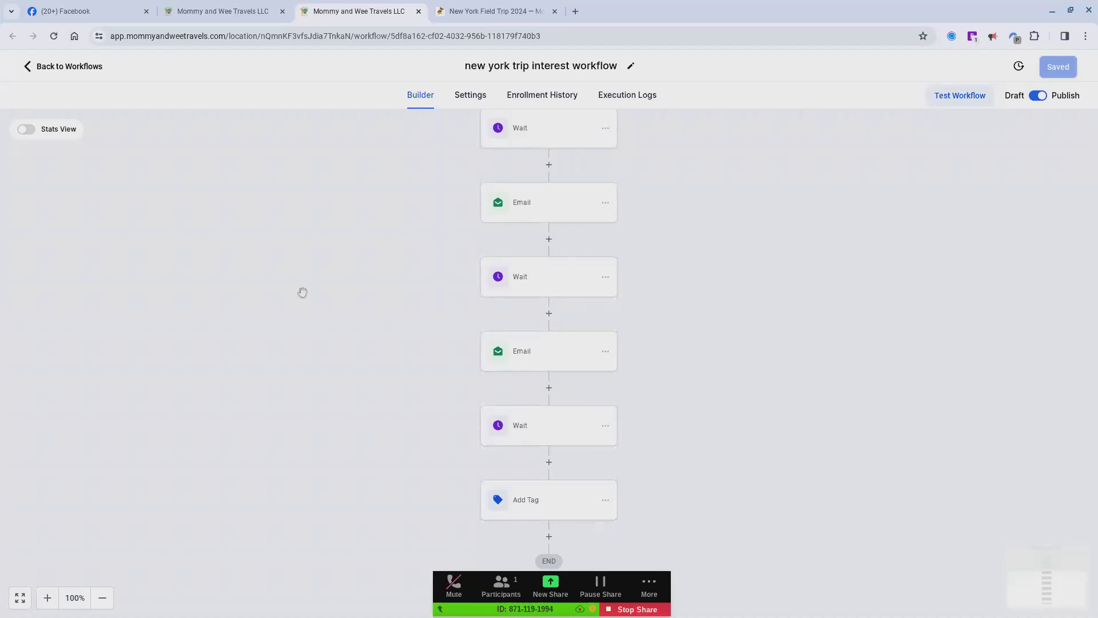
Step: Look through the list of published automation workflows and return to the new york trip interest workflow
click(219, 12)
scroll(309, 372, down, 1)
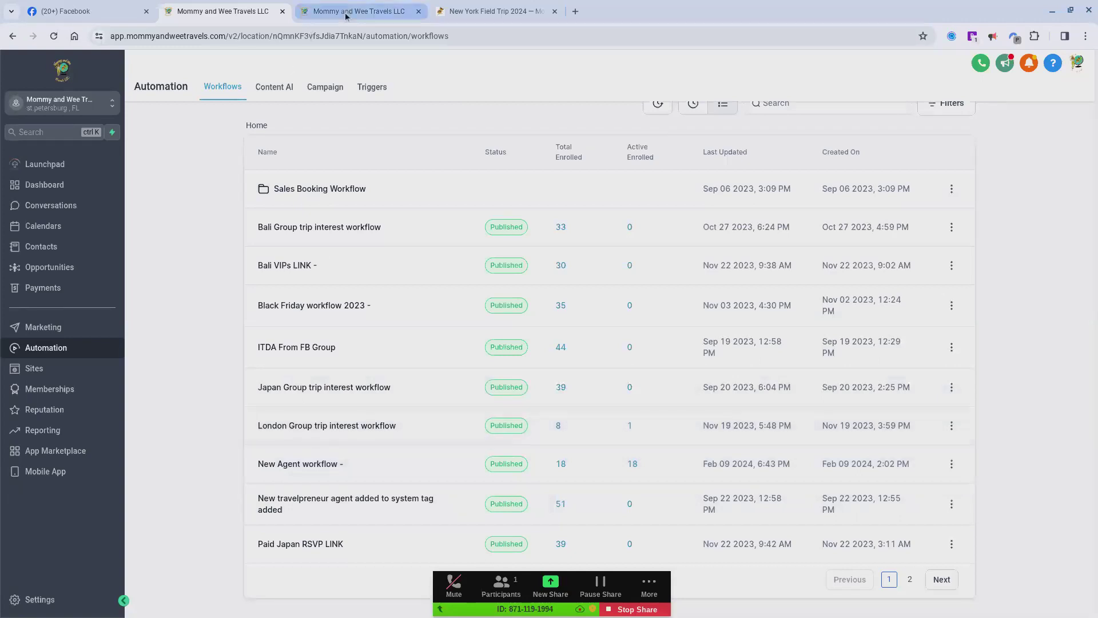
mouse_move(346, 15)
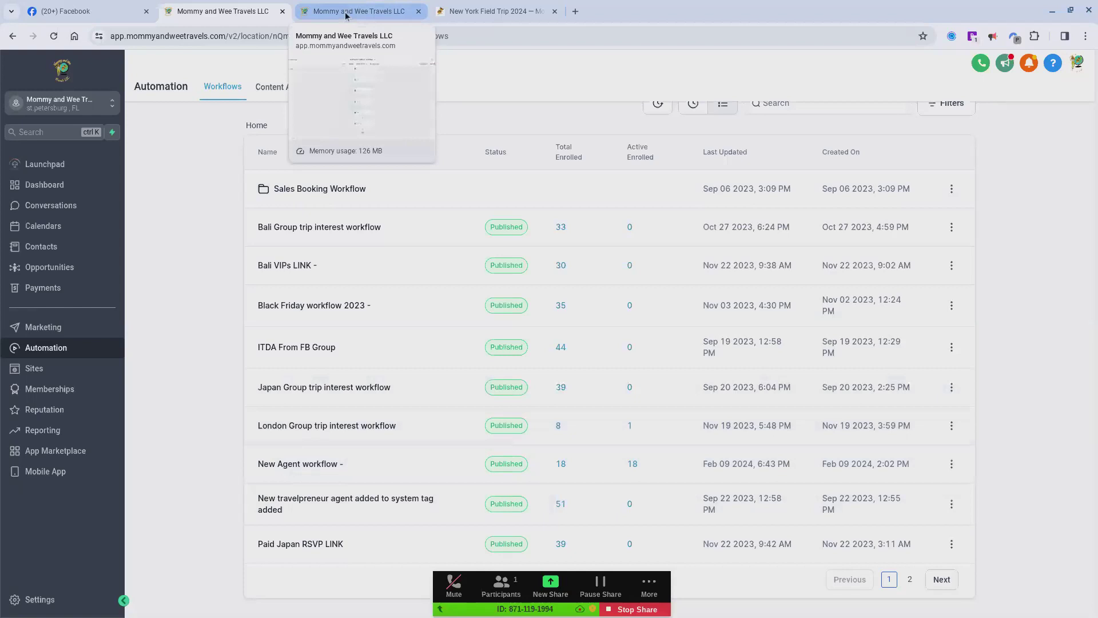
click(346, 16)
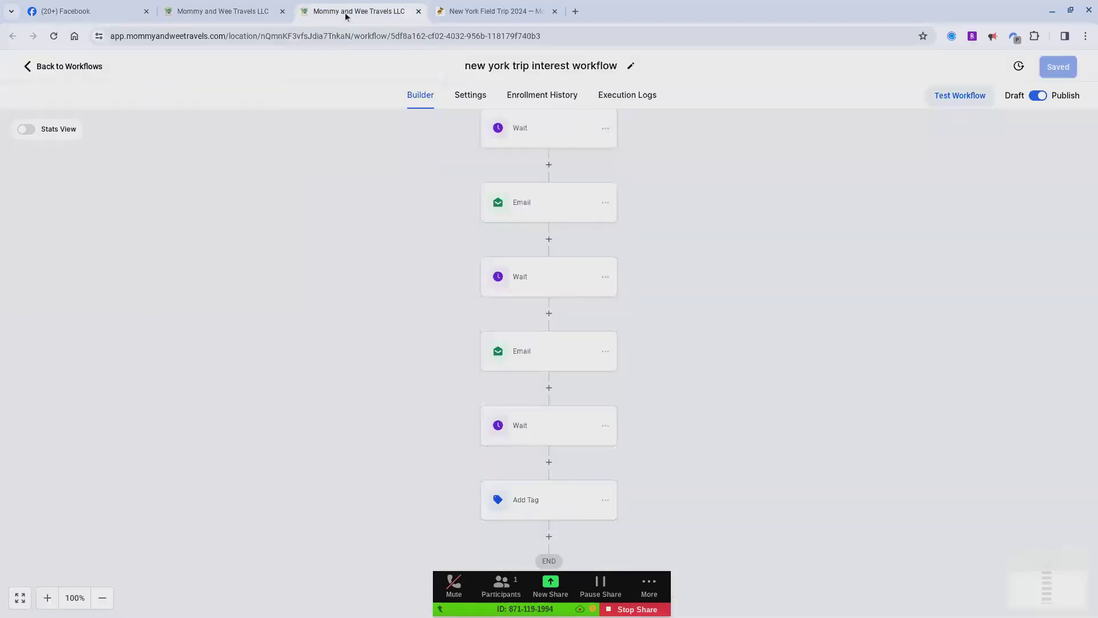
Step: Switch to the New York Field Trip 2024 web page and review its VIP list sign-up form
click(483, 17)
scroll(473, 331, up, 3)
scroll(473, 331, down, 1)
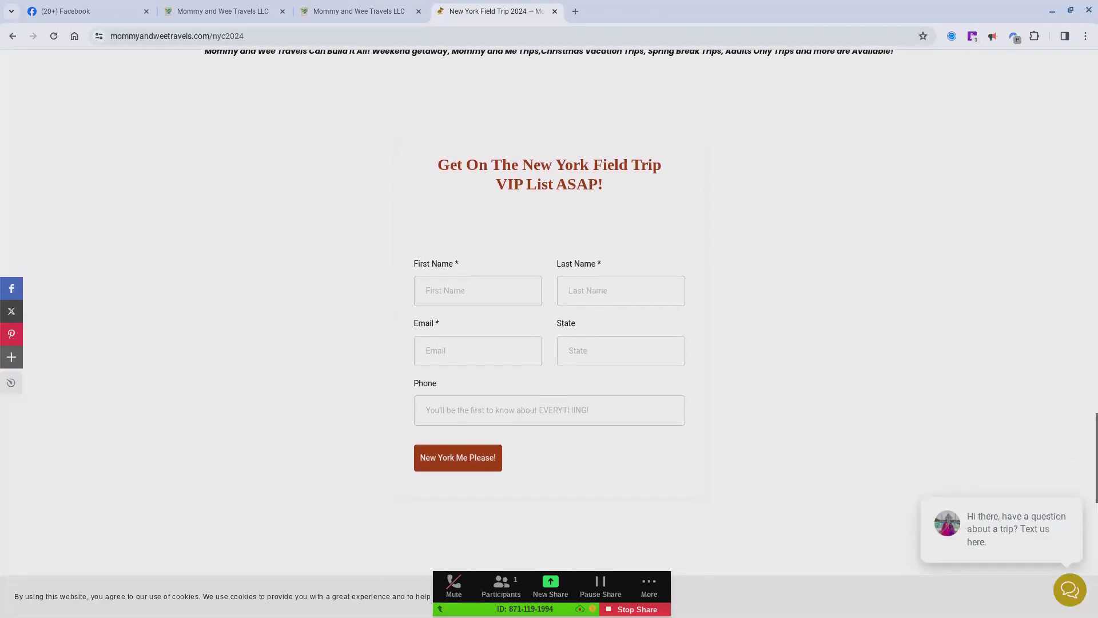
scroll(549, 311, up, 1)
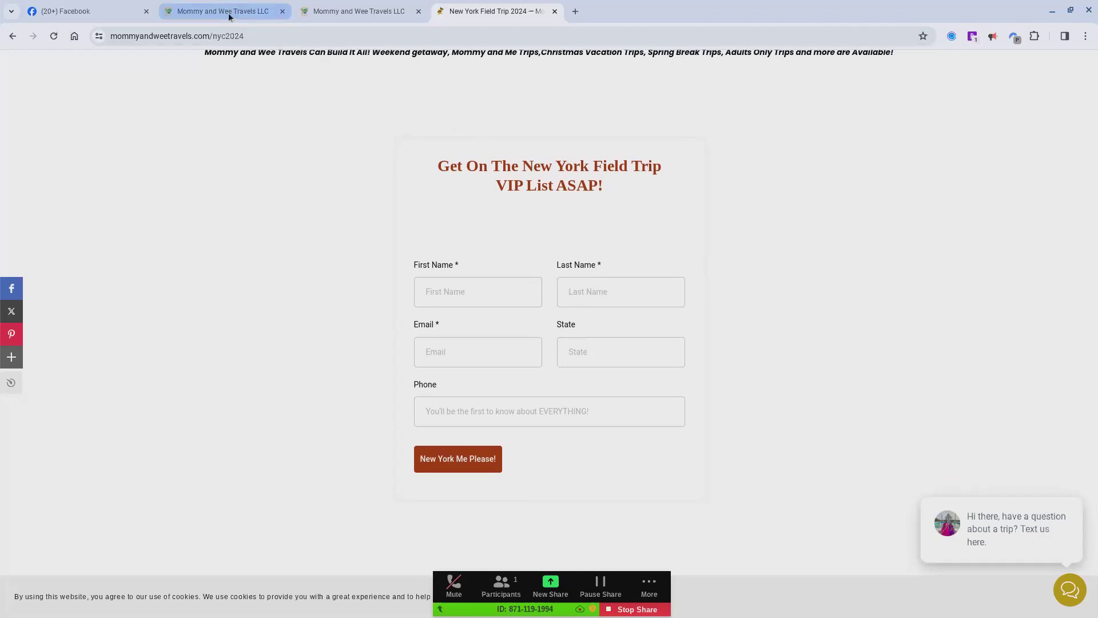
Step: Switch to Facebook and start boosting the New York field trip announcement post
mouse_move(117, 8)
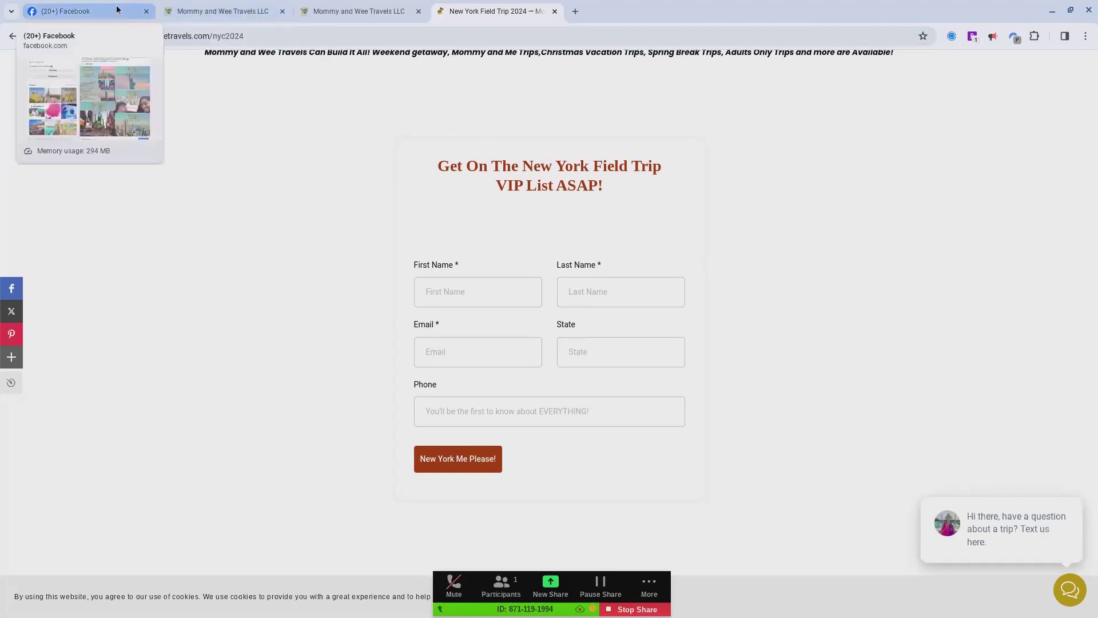
click(117, 9)
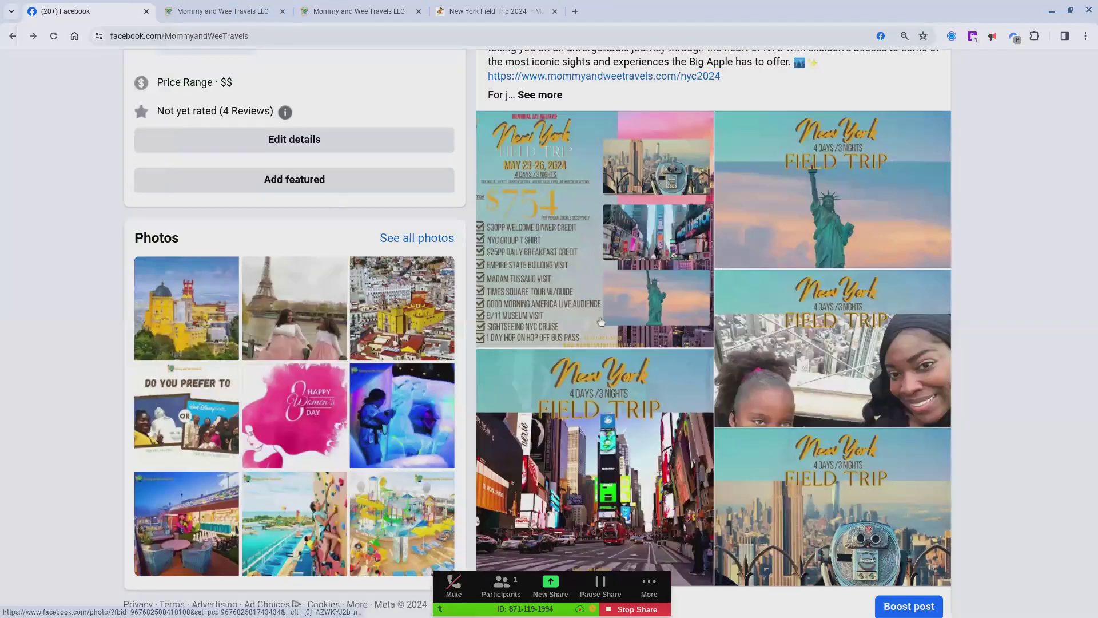
scroll(601, 322, down, 3)
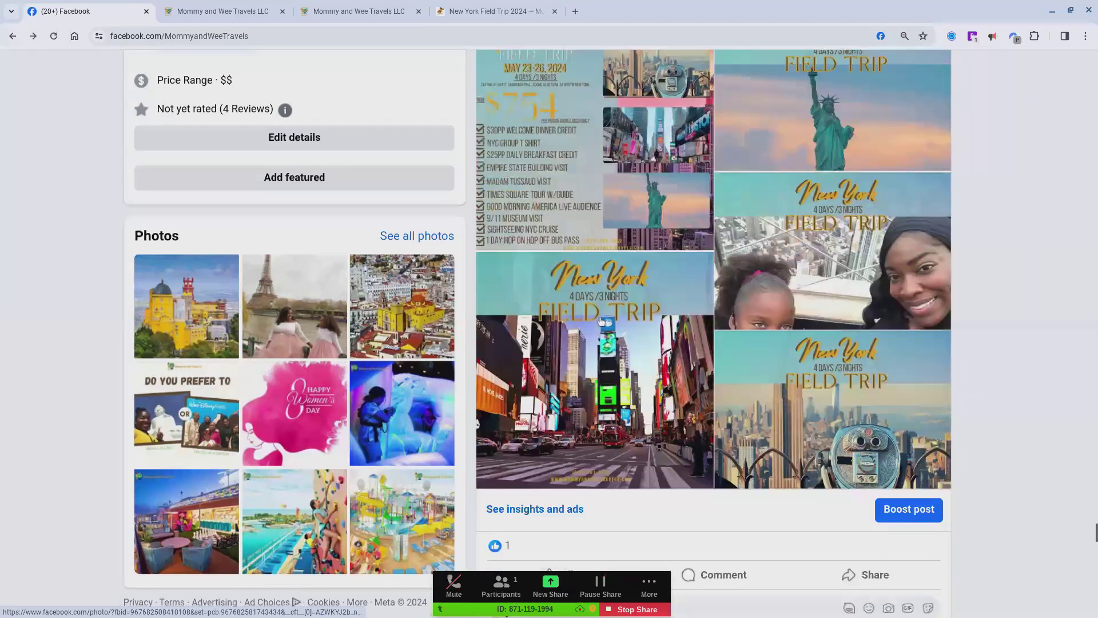
click(896, 406)
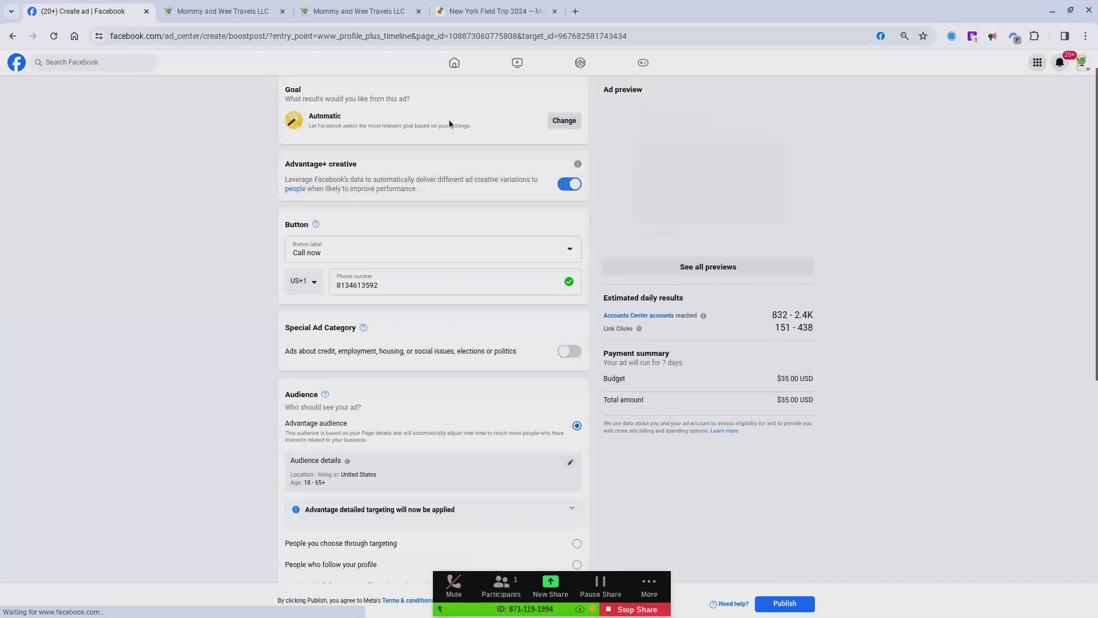
Step: Change the ad's goal to Get more website visitors and save it
click(565, 122)
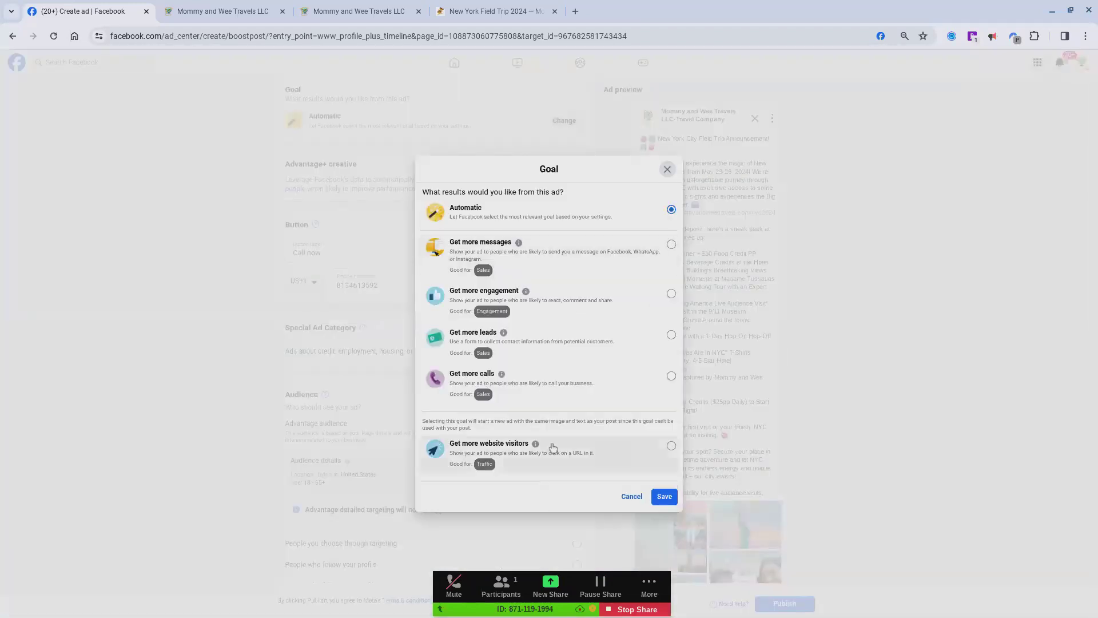
click(560, 446)
click(662, 497)
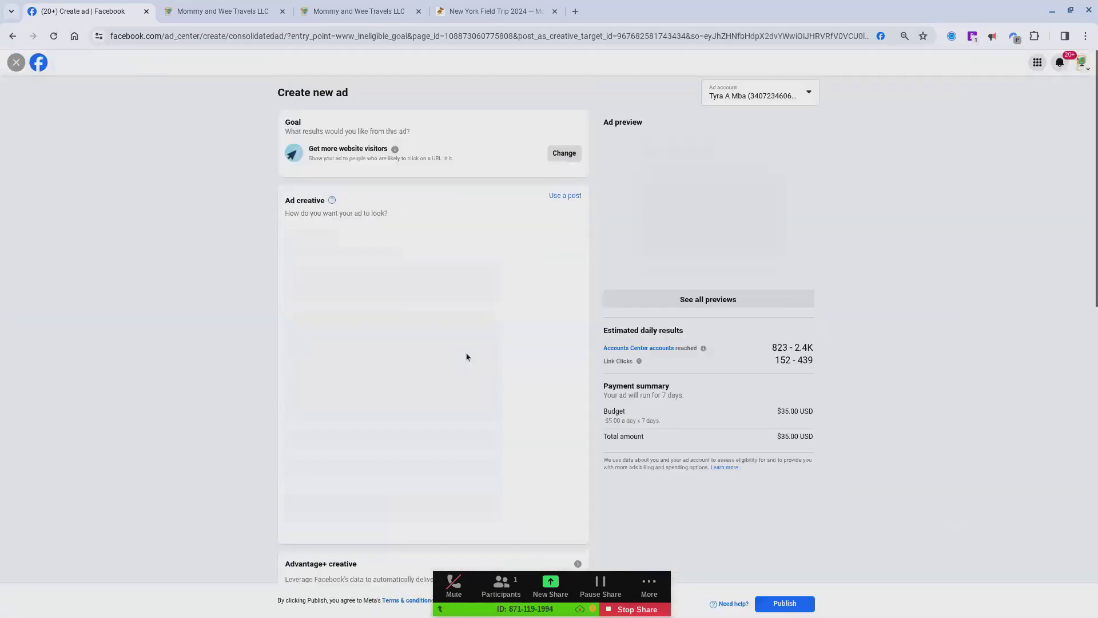
Step: Try replacing the long default headline in the ad creative with "Memorial Day Weekend Fiel"
scroll(428, 325, down, 2)
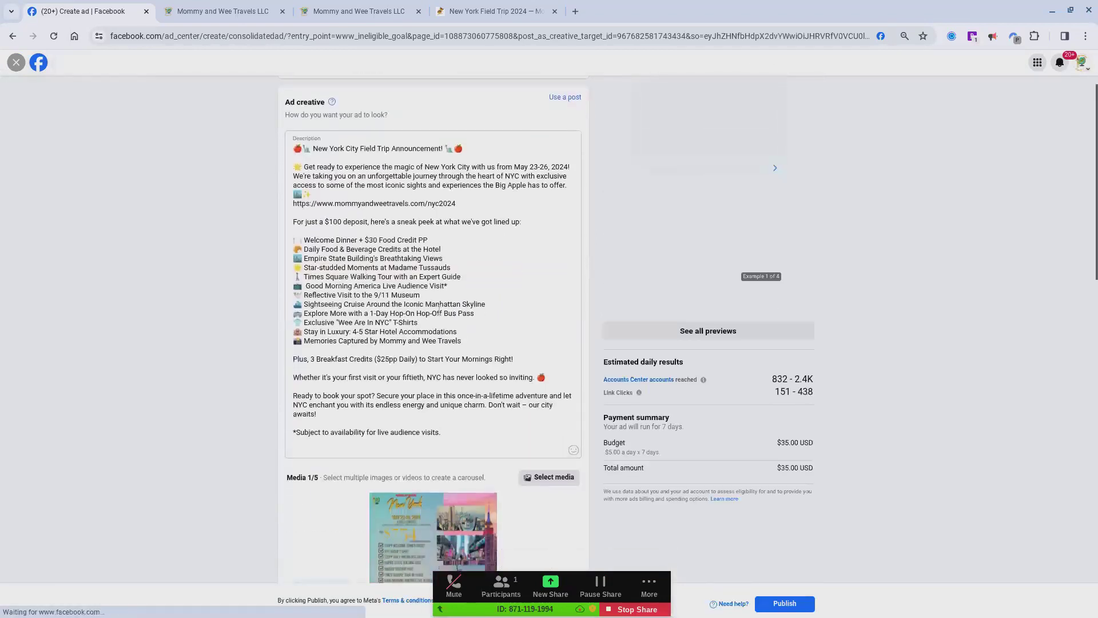
scroll(439, 309, down, 3)
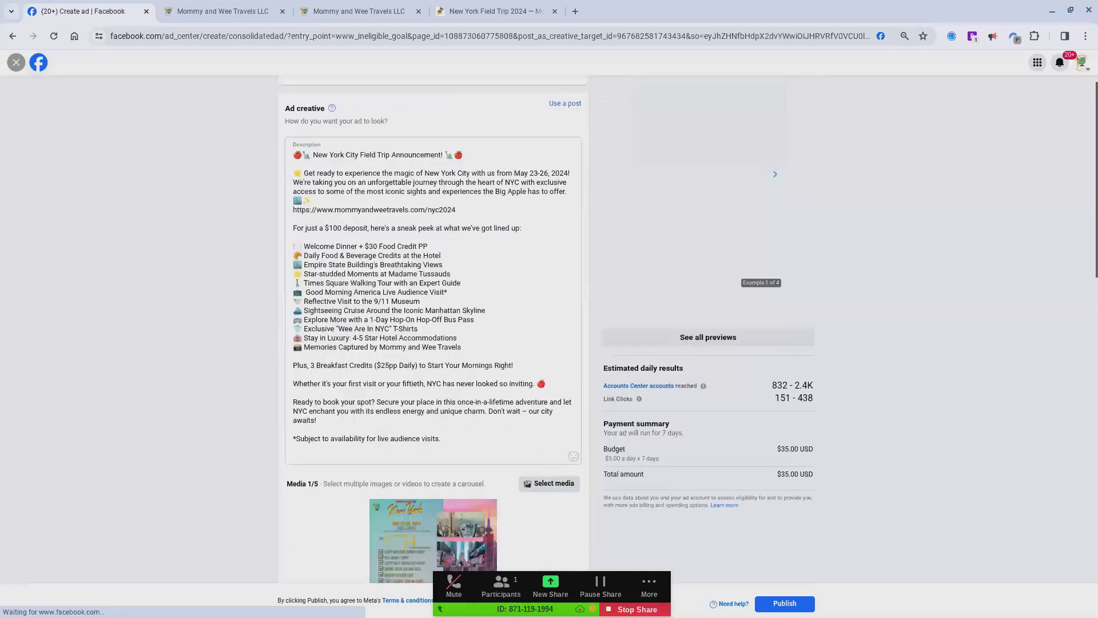
scroll(394, 205, up, 2)
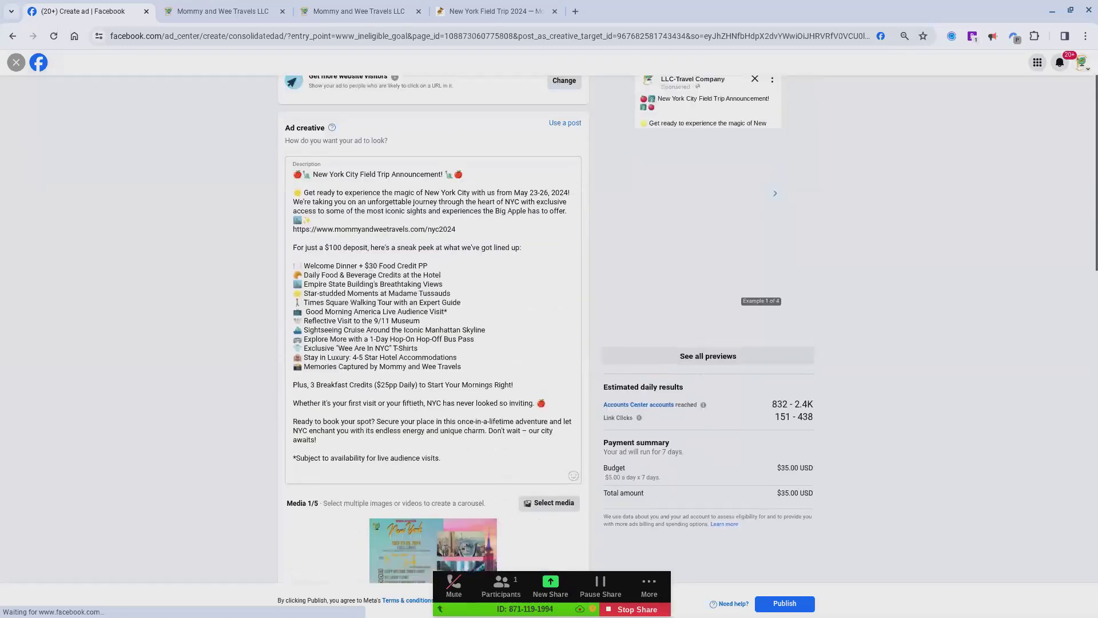
scroll(395, 205, down, 5)
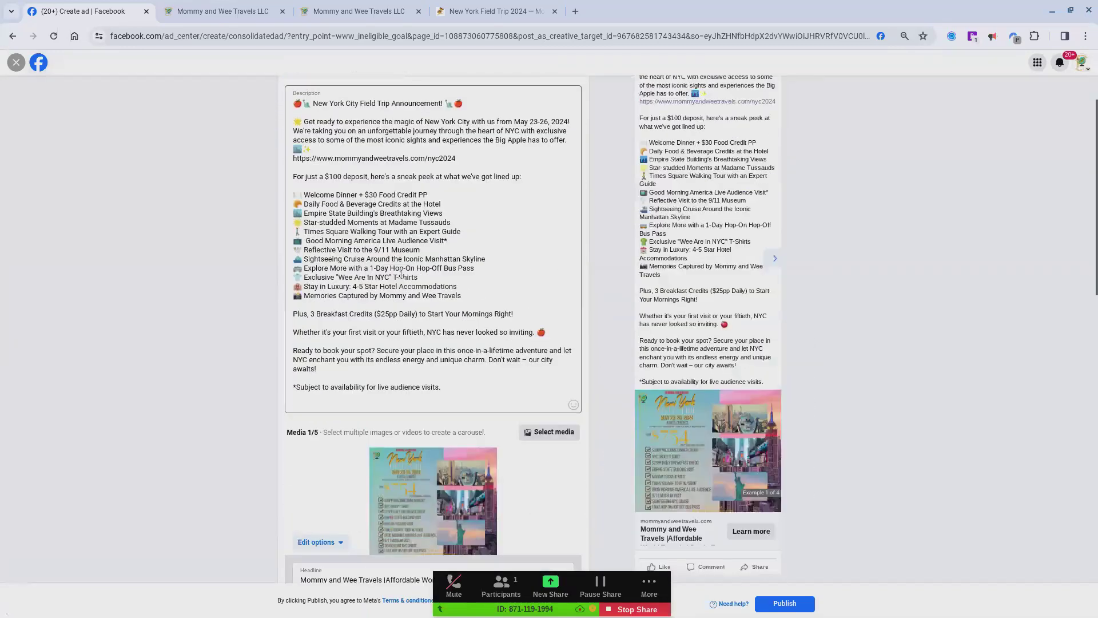
click(419, 448)
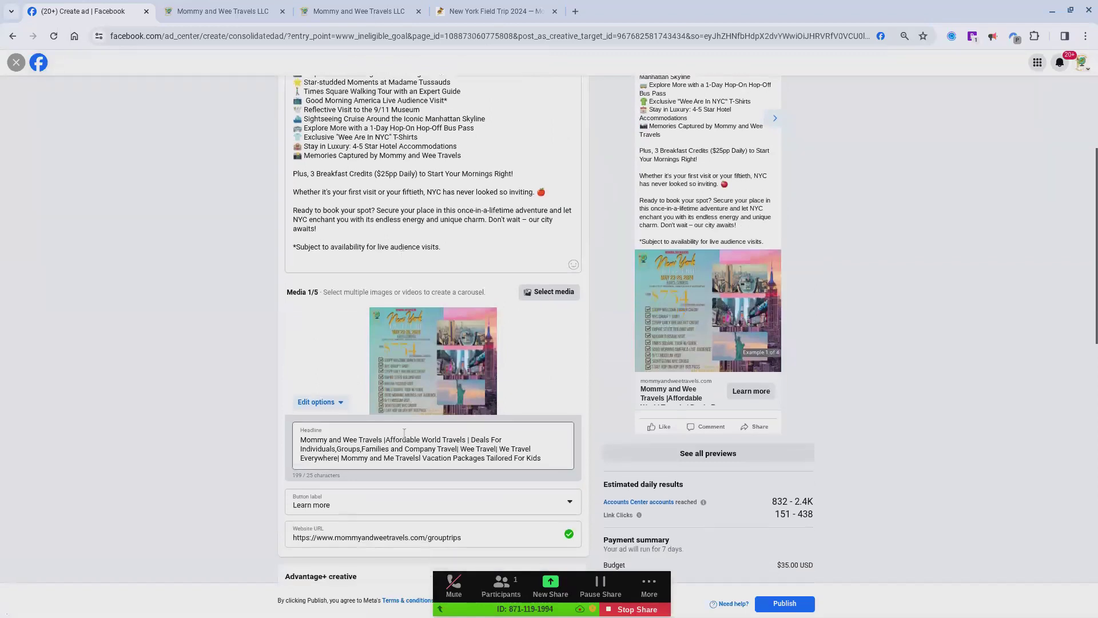
double_click(420, 448)
double_click(420, 449)
triple_click(419, 448)
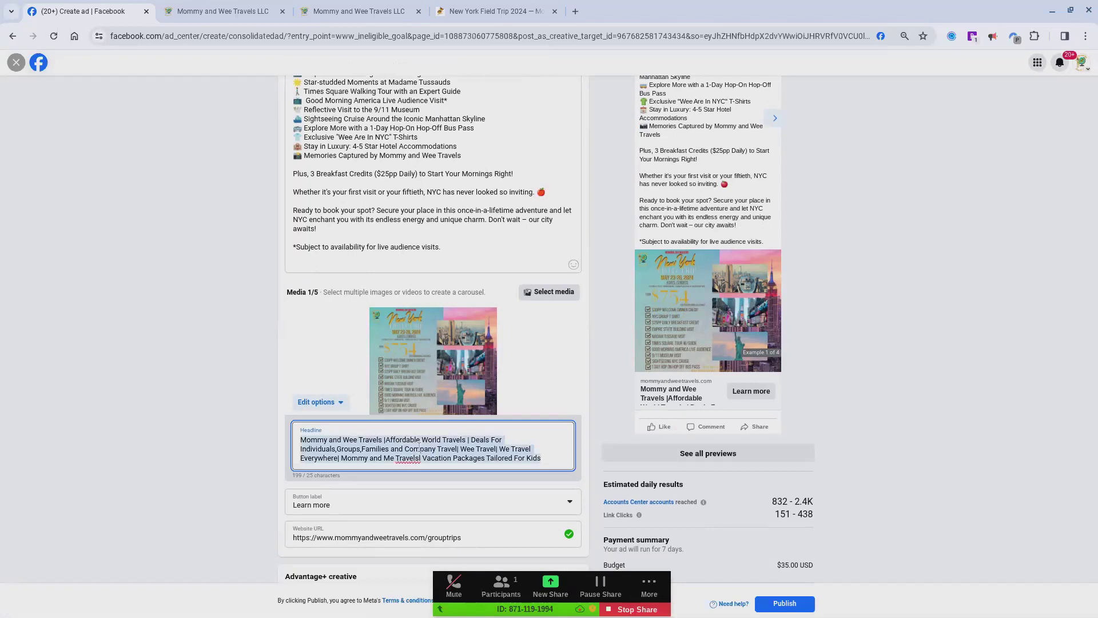
text(Memorial Day Weekend Fiel)
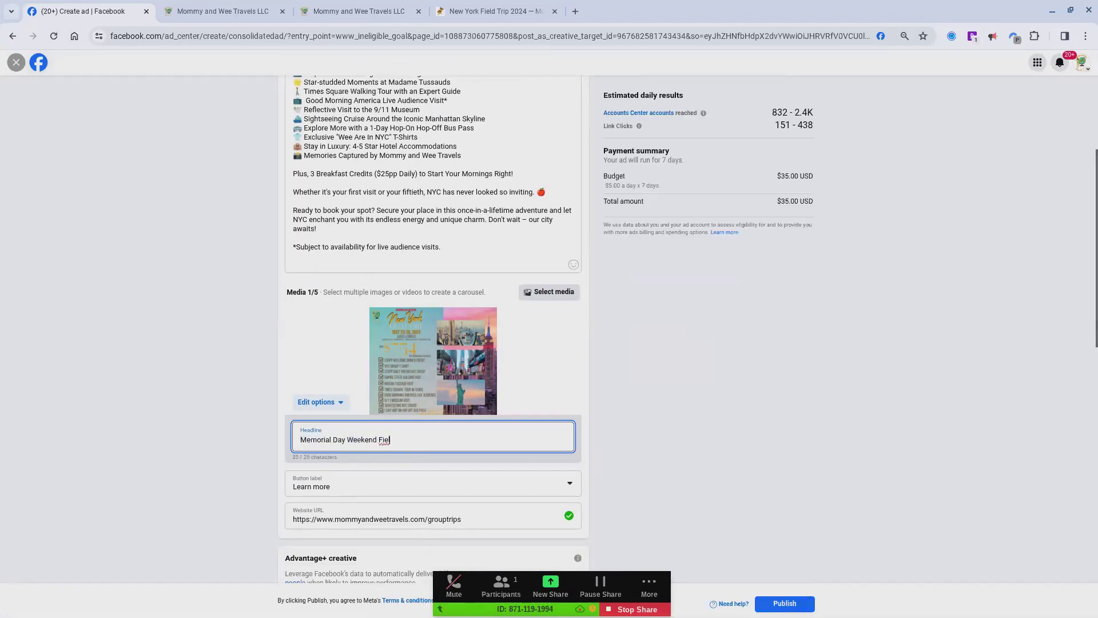
key(ctrl+z)
text(Memorial Day Weekend Fiel)
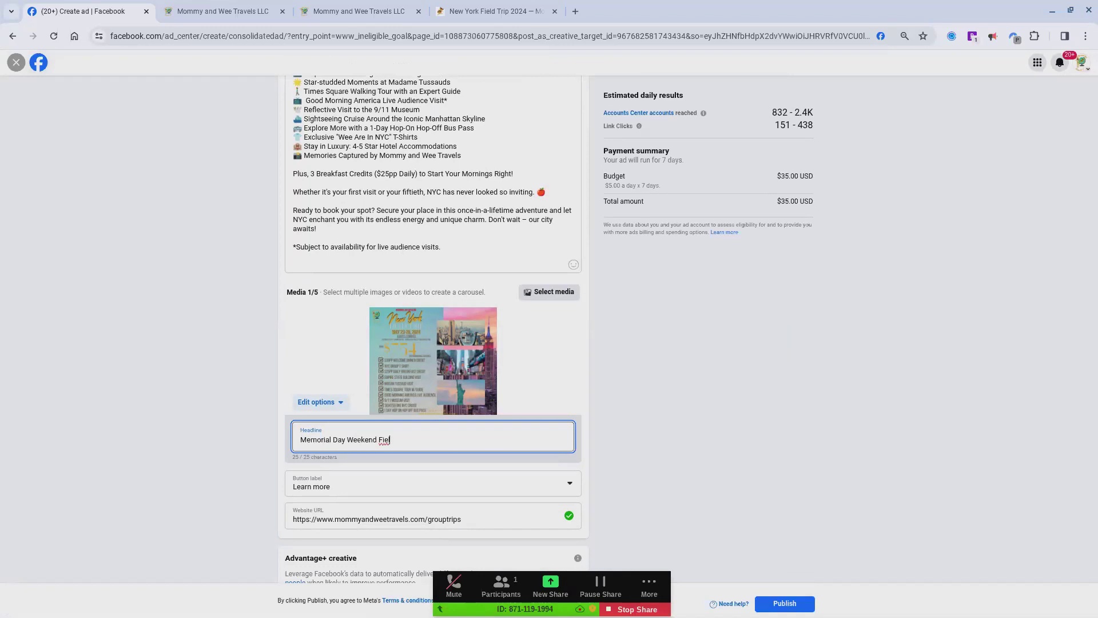
Step: Replace the ad's headline with "Moms Lets Do NYC | $754pp"
double_click(353, 440)
triple_click(353, 440)
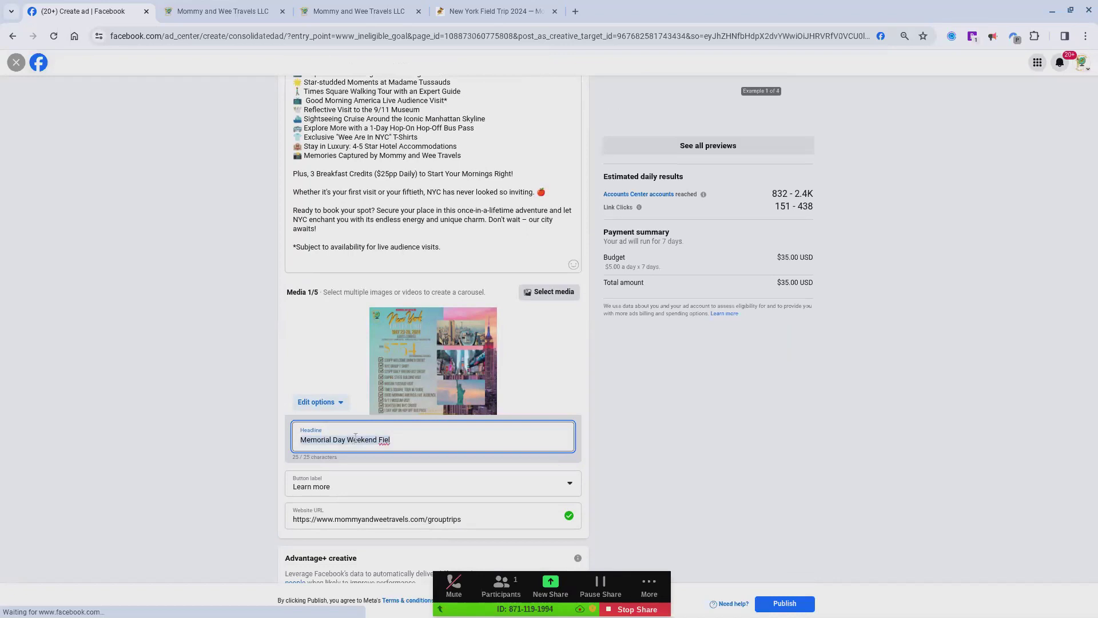
text(L3et)
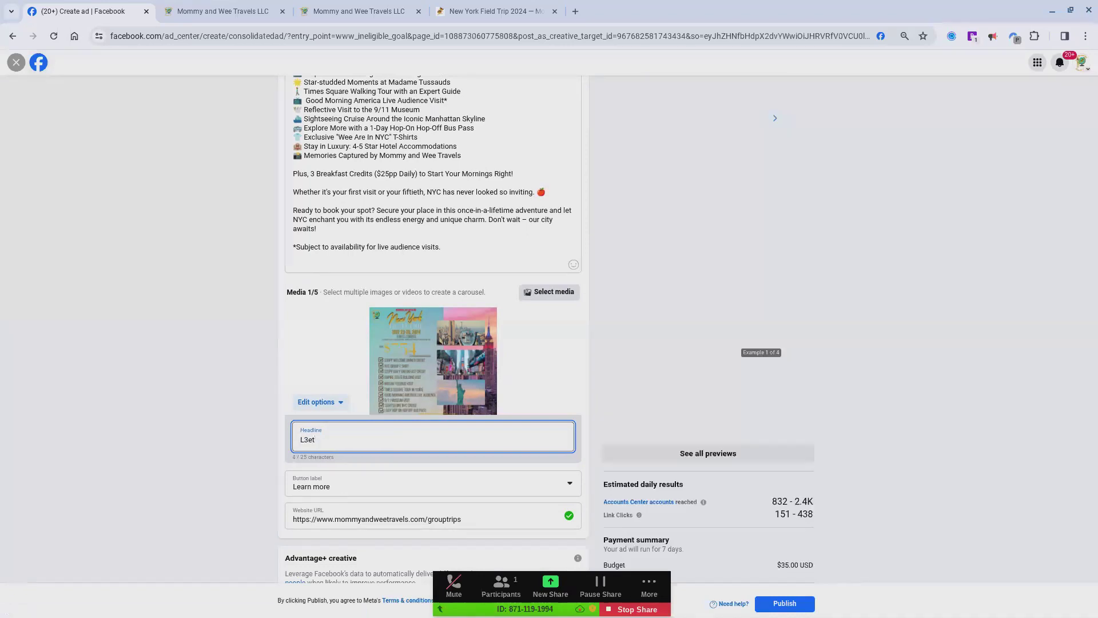
key(BackSpace)
key(BackSpace)
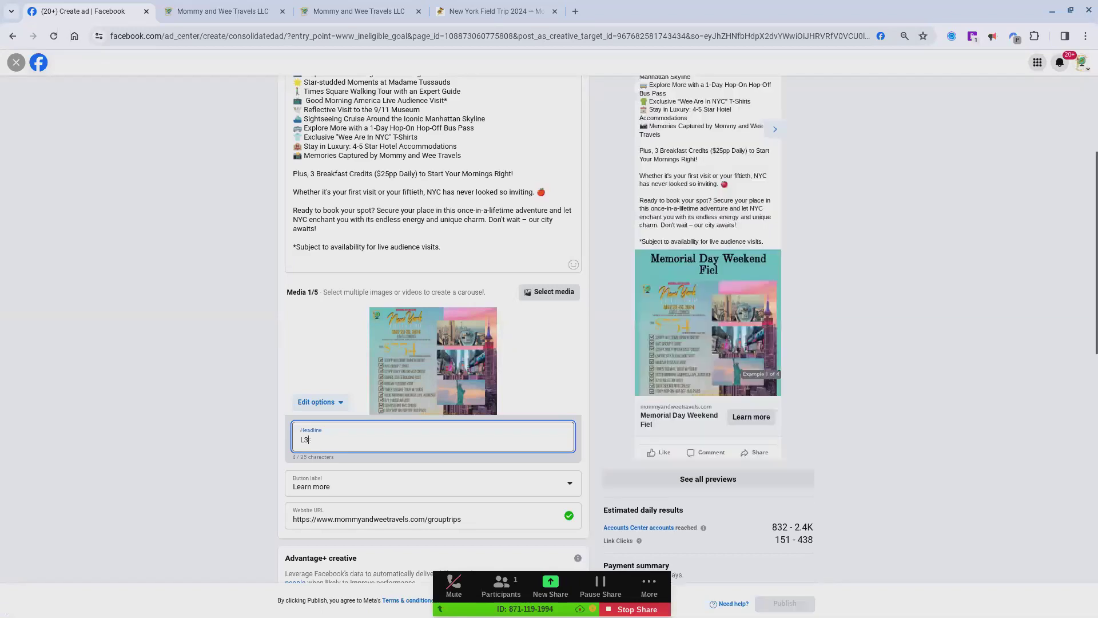
key(BackSpace)
key(BackSpace)
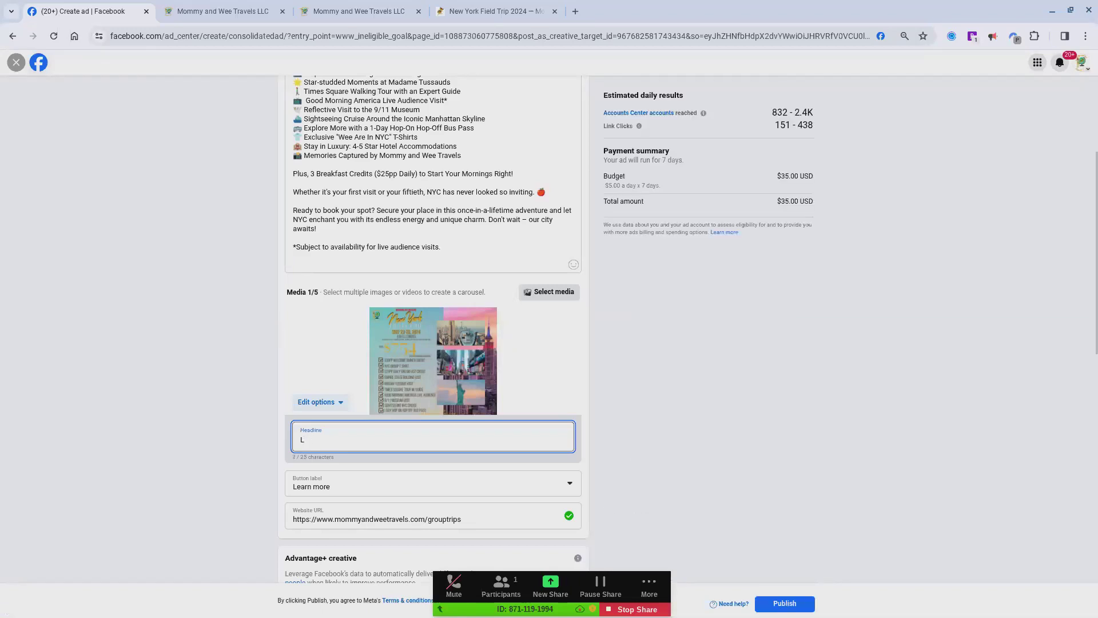
text(Moms)
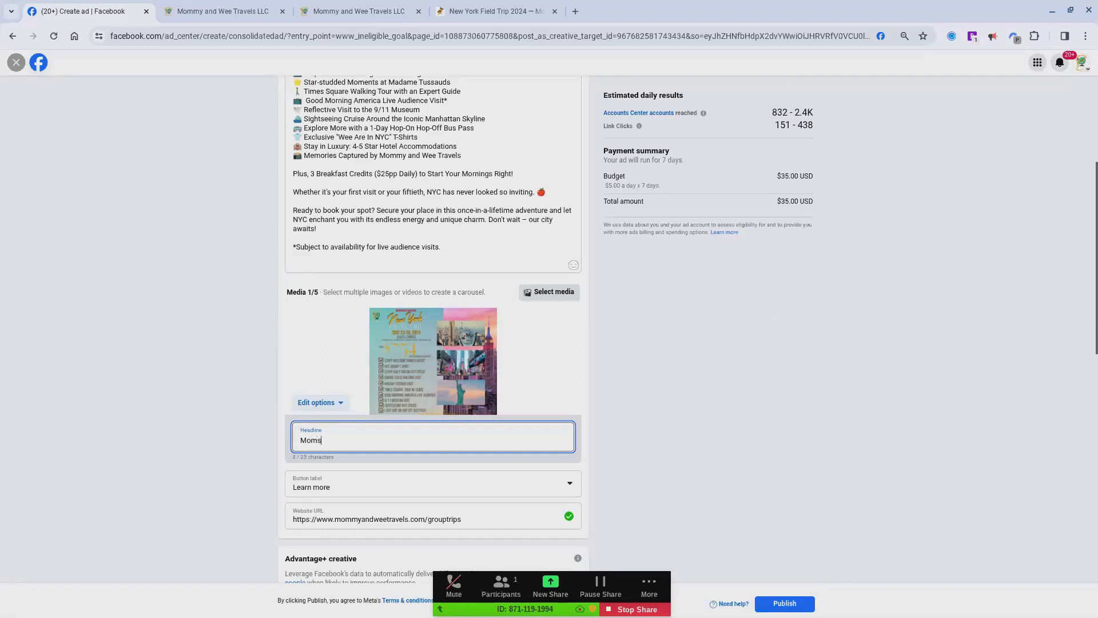
text( Lets )
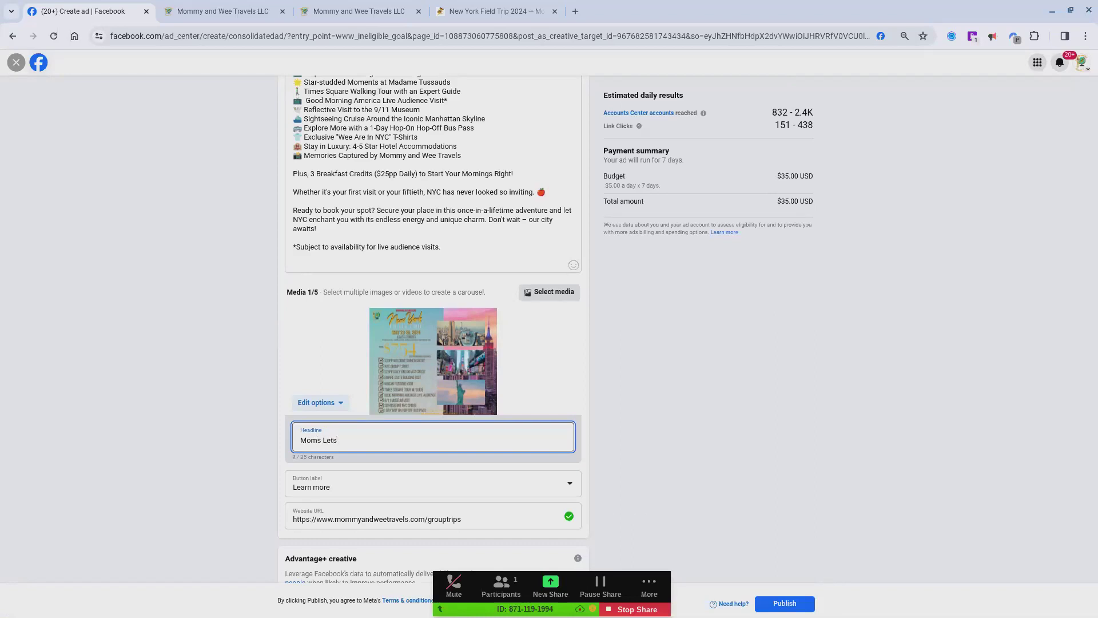
text(o)
key(BackSpace)
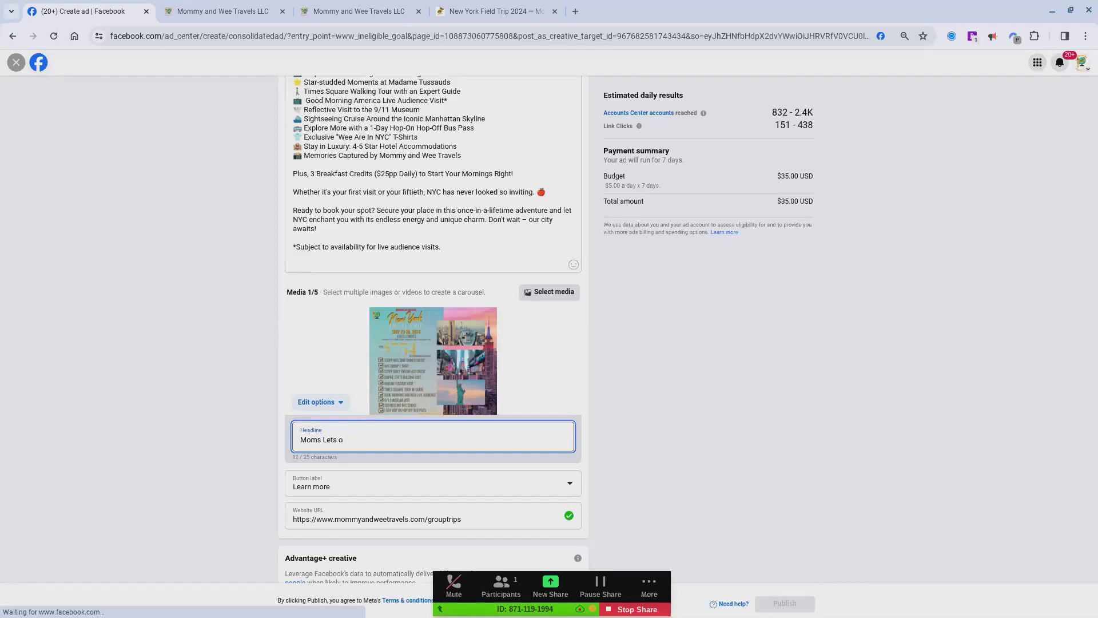
text(Do N)
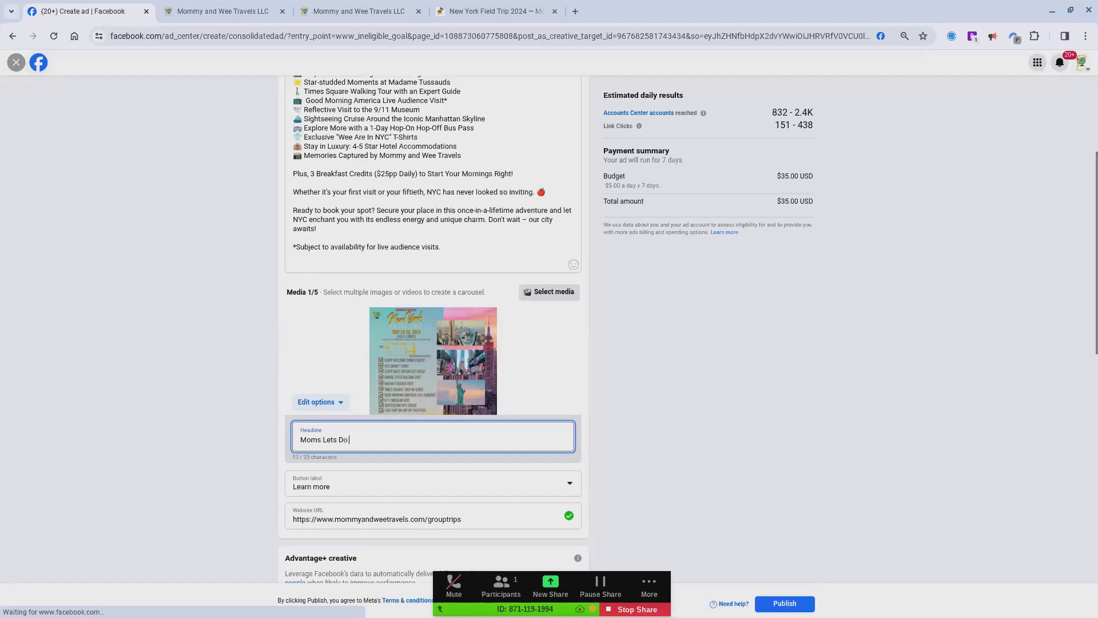
text(YC )
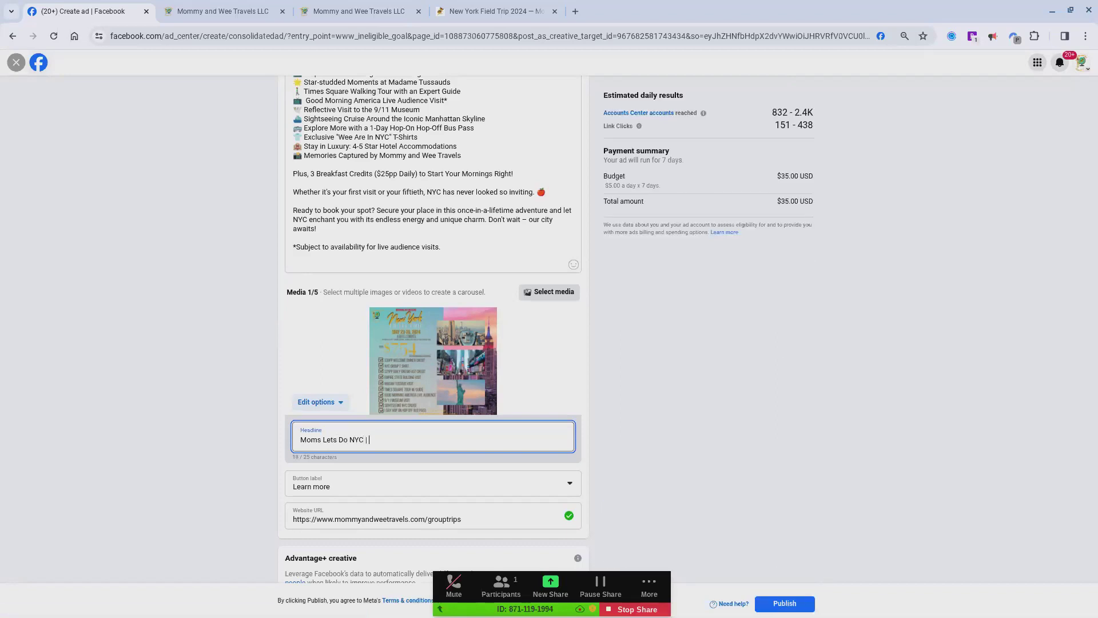
text(|)
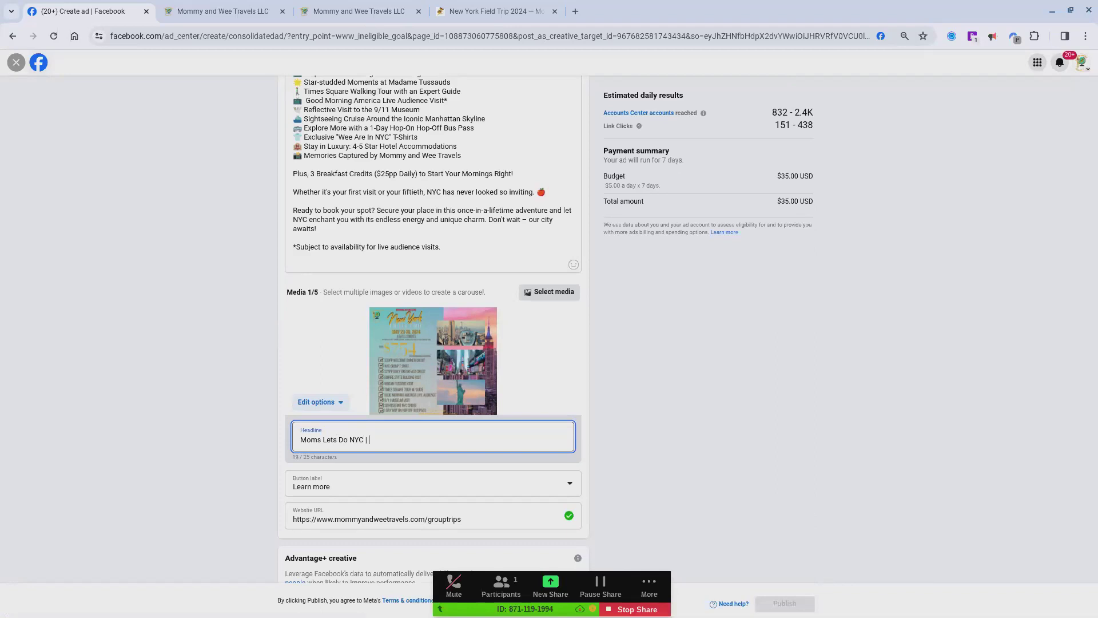
text( $754p)
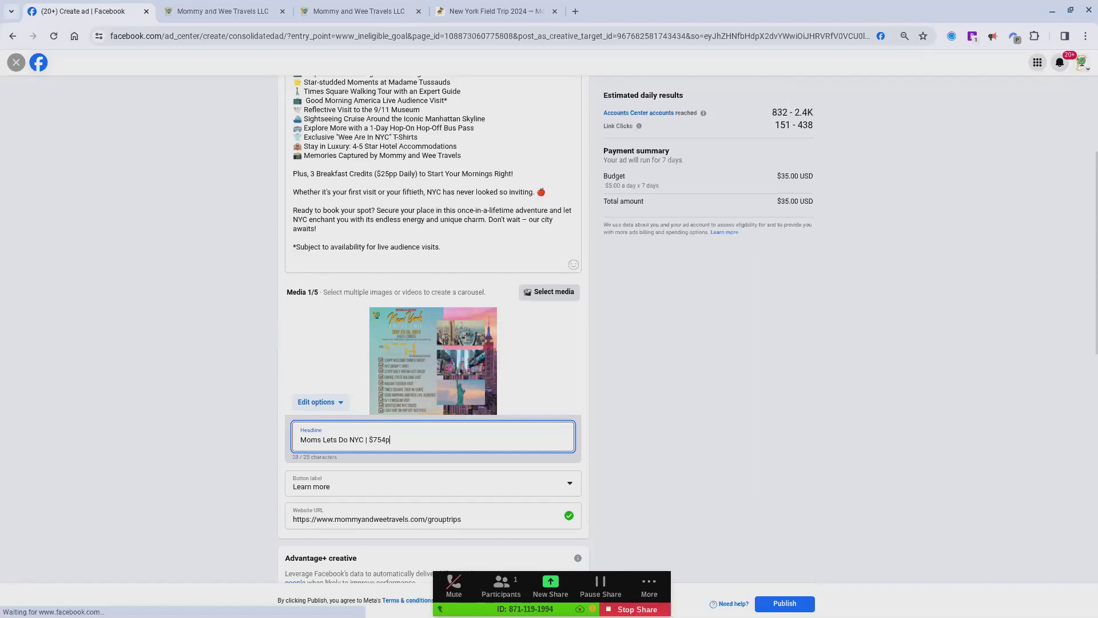
text(p)
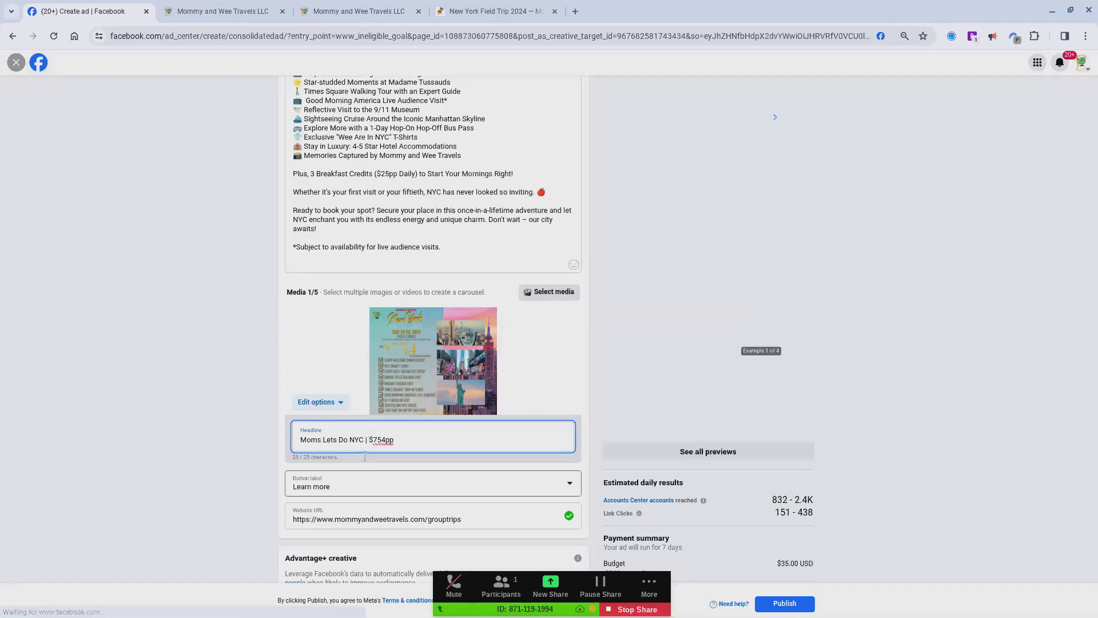
Step: Change the ad's button label to Sign up
click(343, 490)
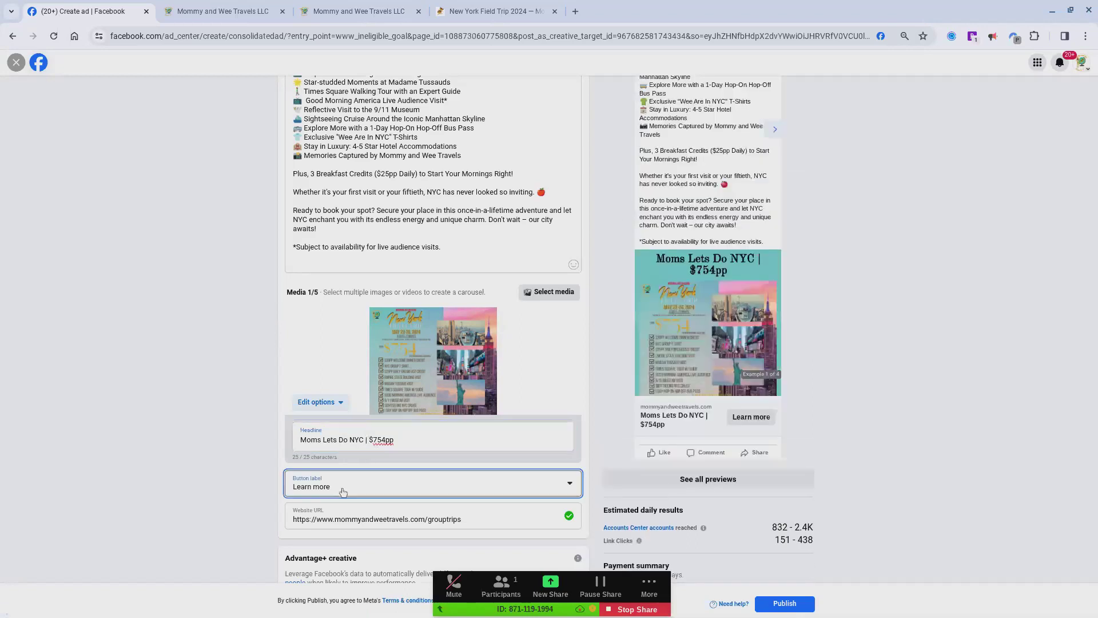
scroll(347, 531, down, 2)
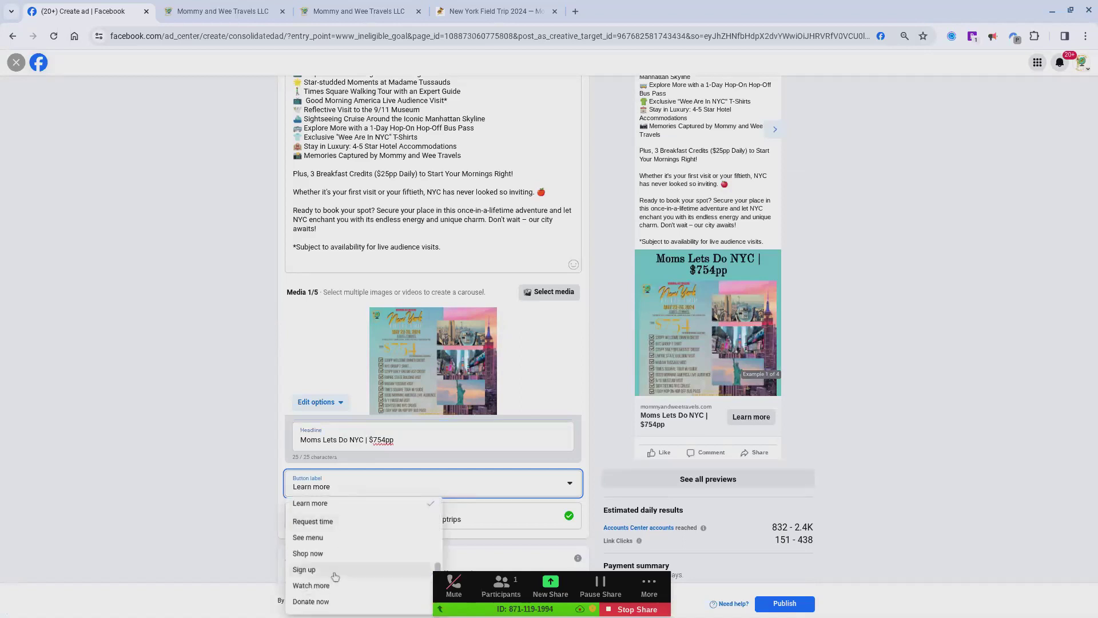
click(335, 576)
click(490, 521)
drag(486, 521, 303, 508)
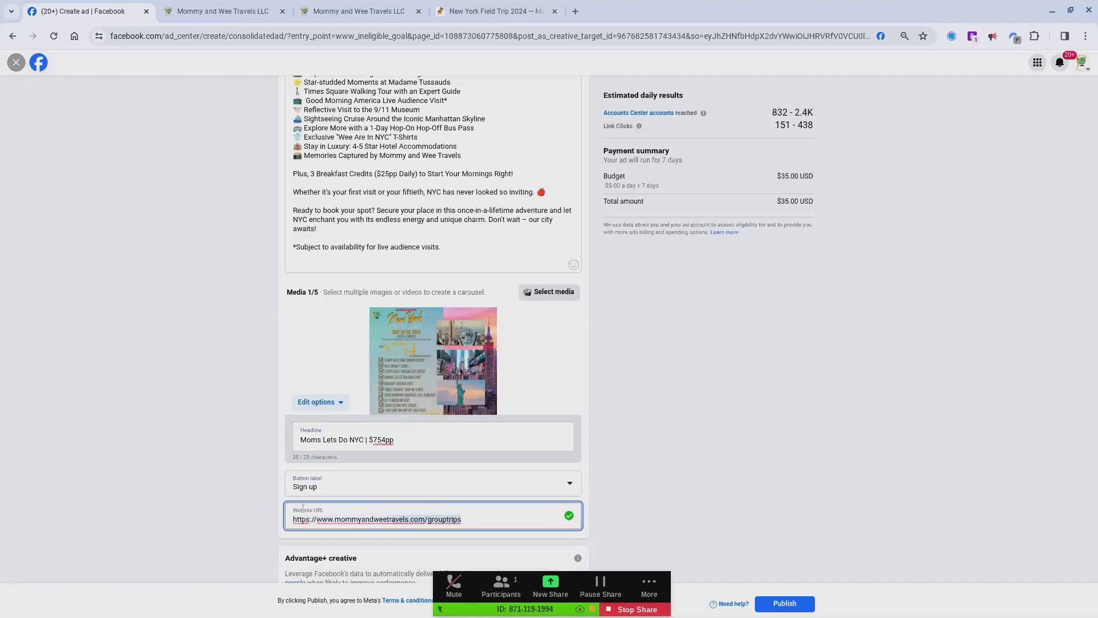
key(ctrl+v)
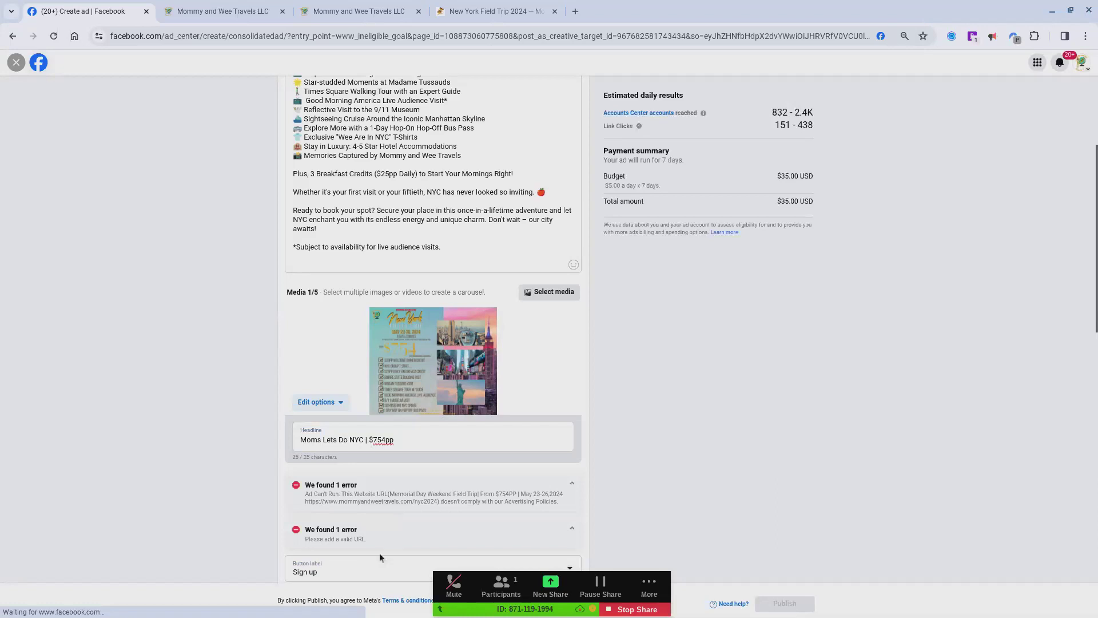
scroll(379, 553, down, 3)
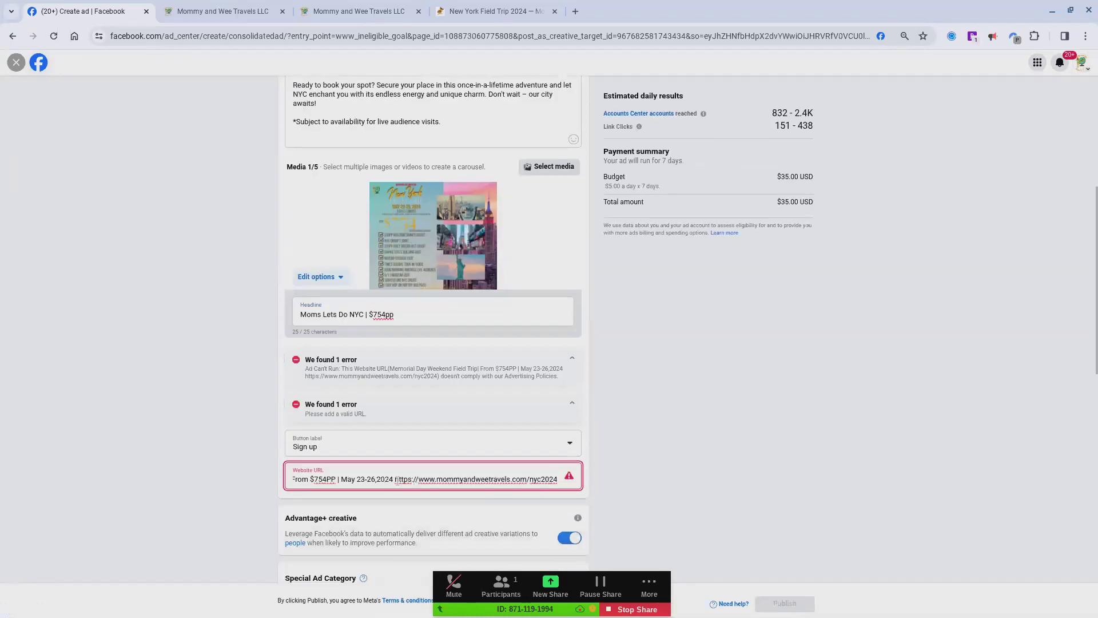
key(ctrl+a)
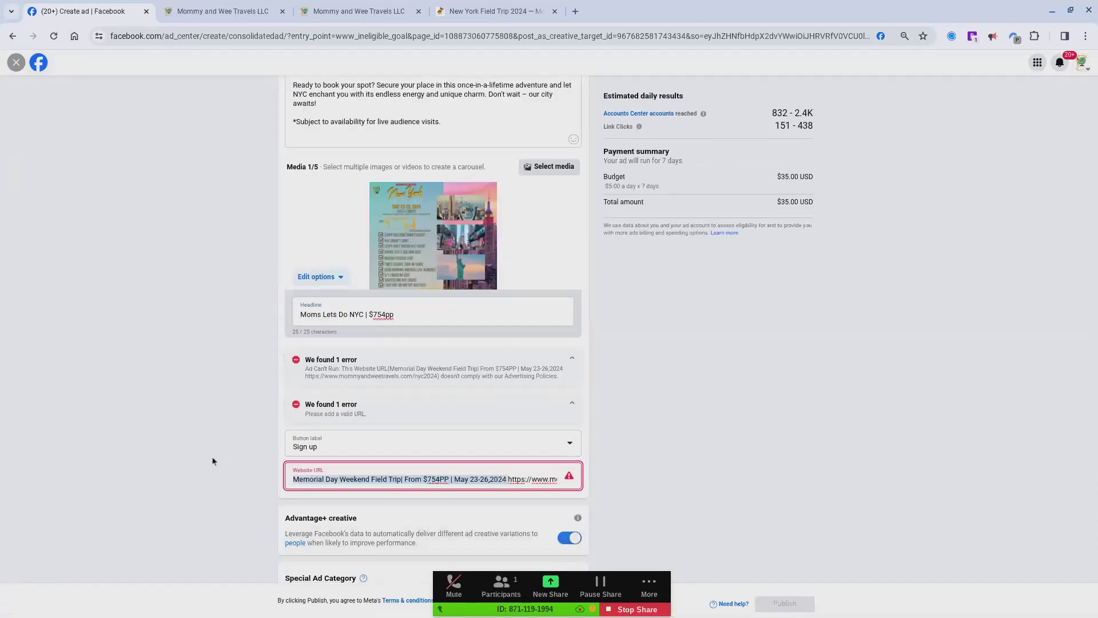
text(https://www.mommyandweetravels.com/nyc2024)
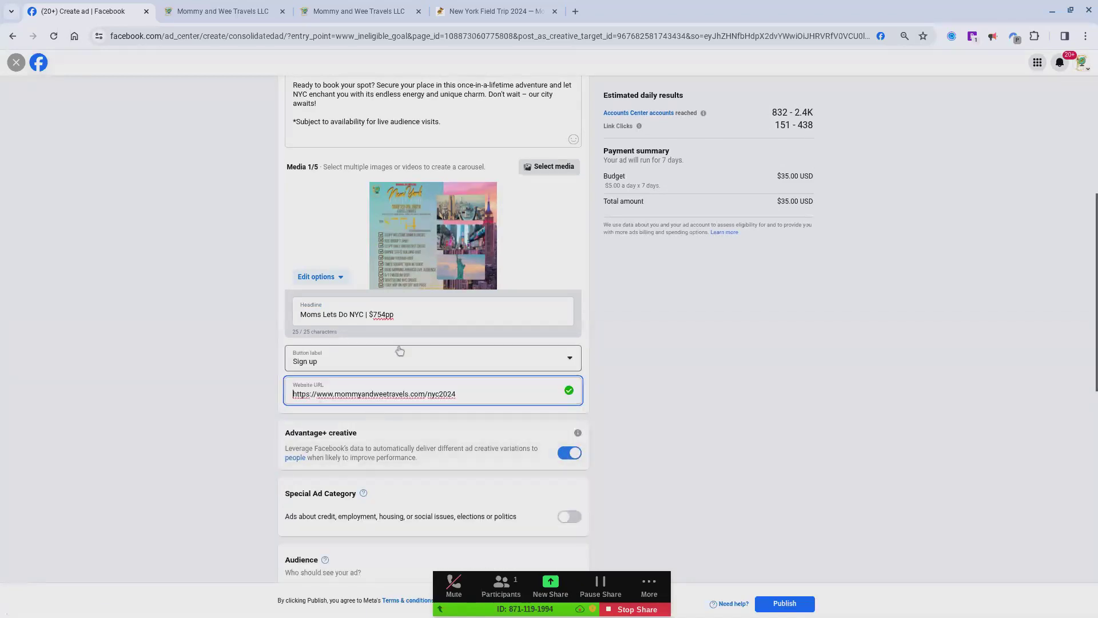
Step: Review the updated ad preview and go through its example placements to check the headline, image and sign-up button
scroll(471, 363, down, 1)
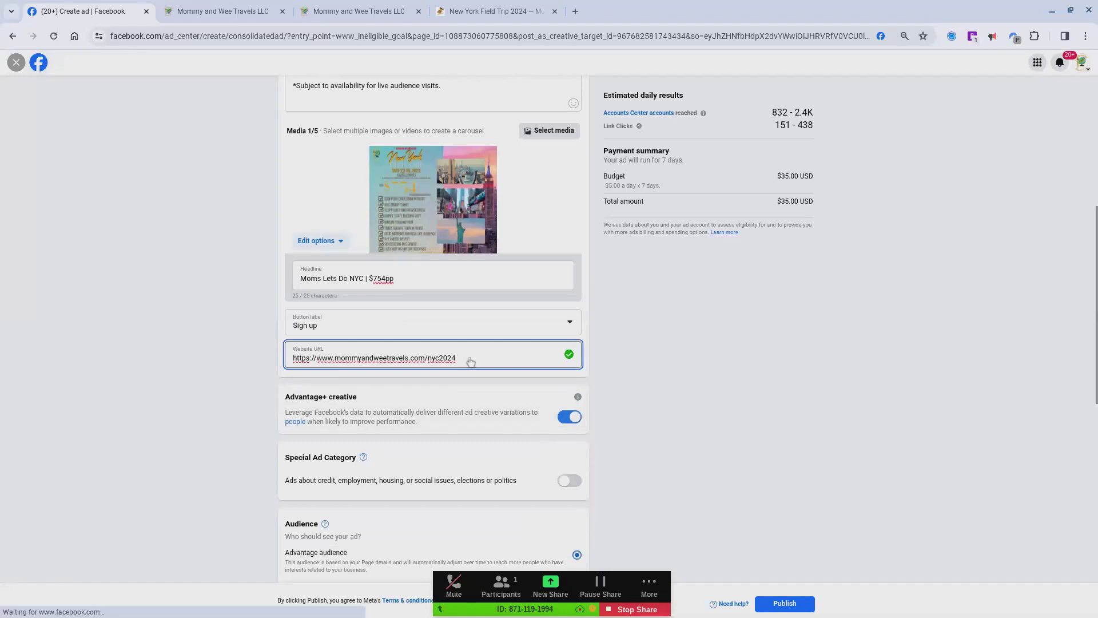
scroll(471, 362, up, 1)
scroll(765, 312, up, 5)
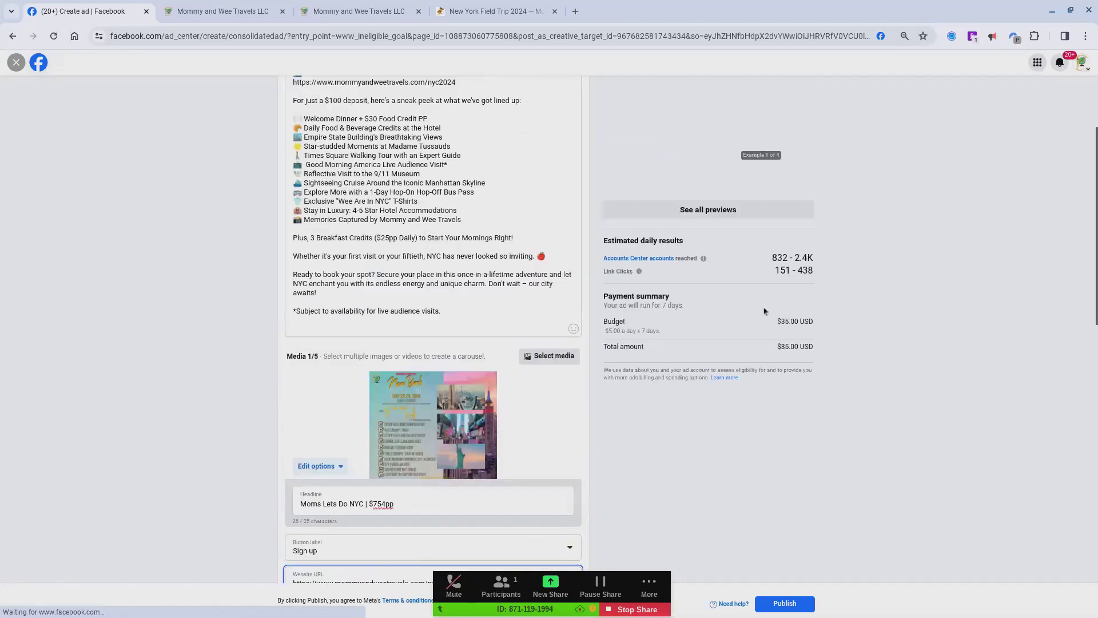
scroll(764, 311, up, 1)
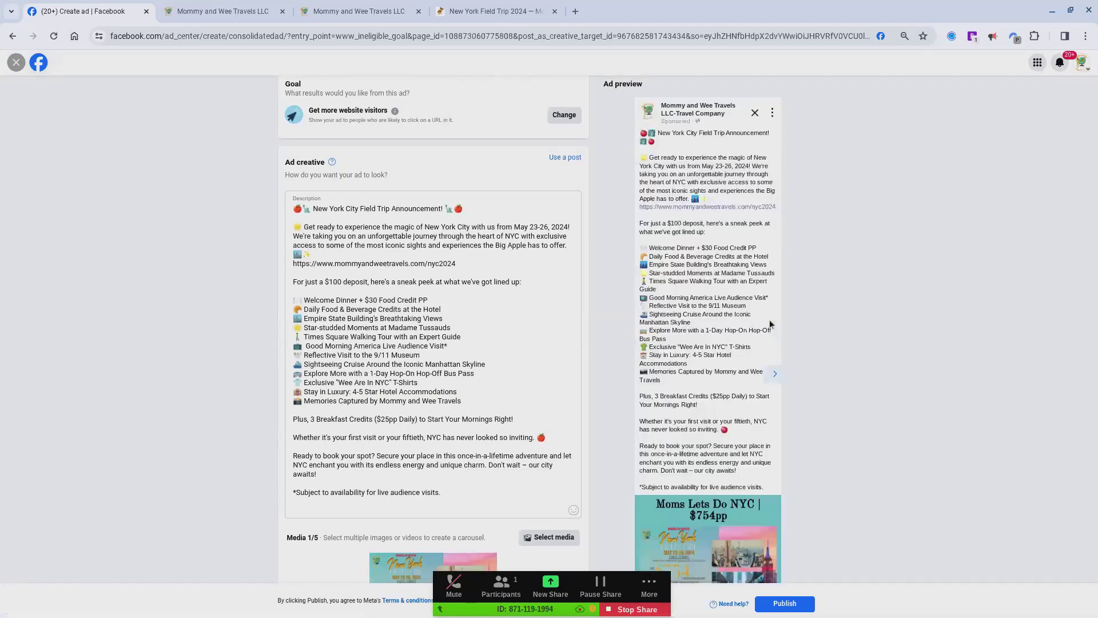
scroll(737, 520, down, 3)
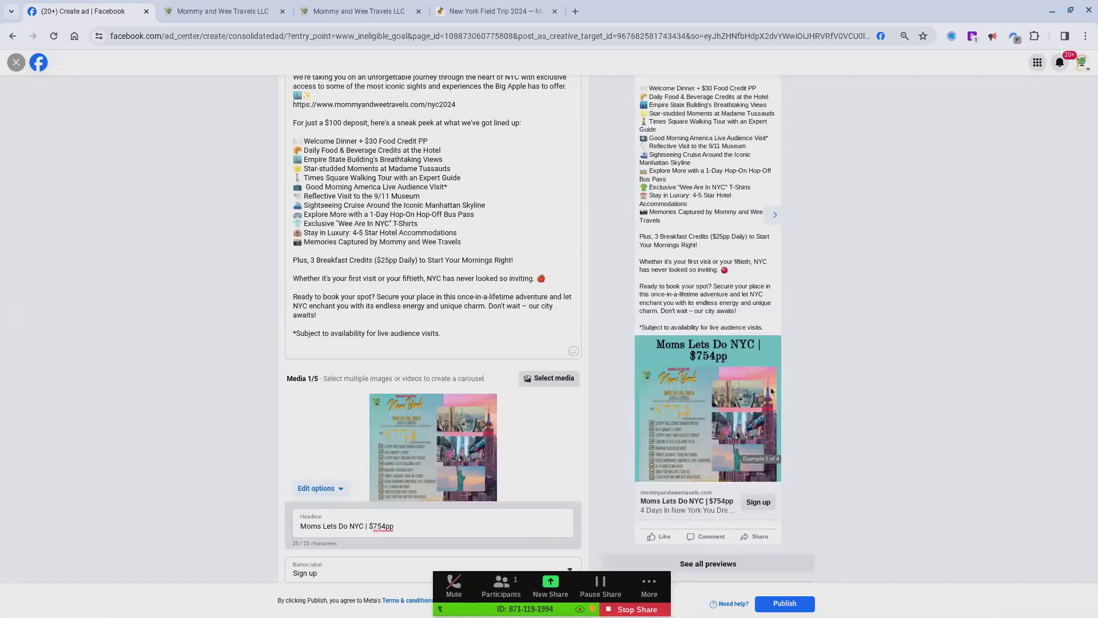
scroll(763, 431, down, 1)
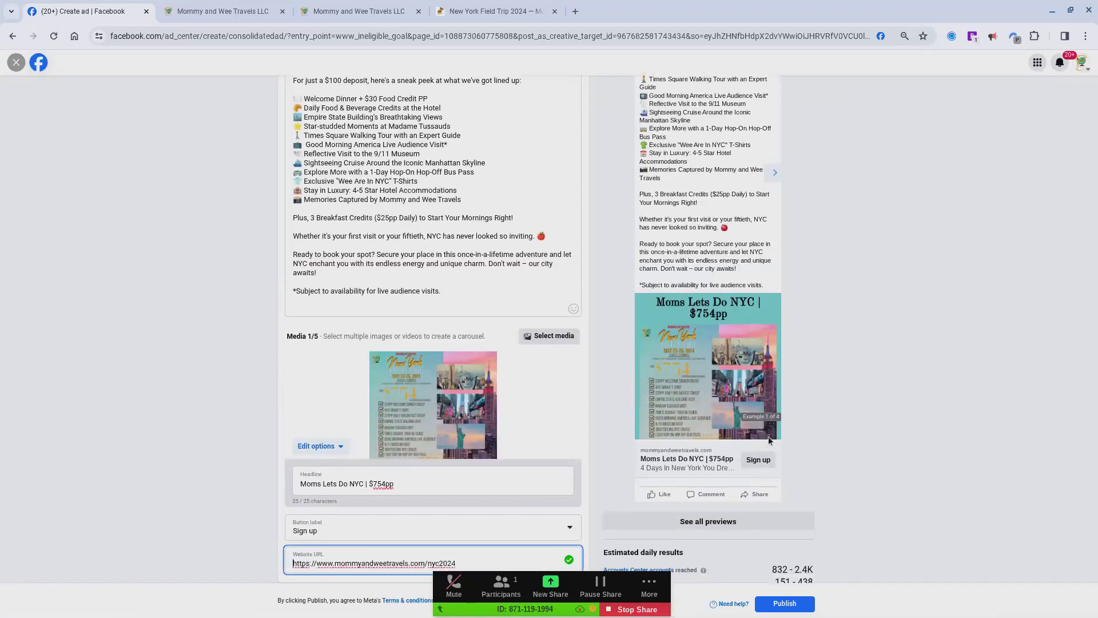
click(776, 174)
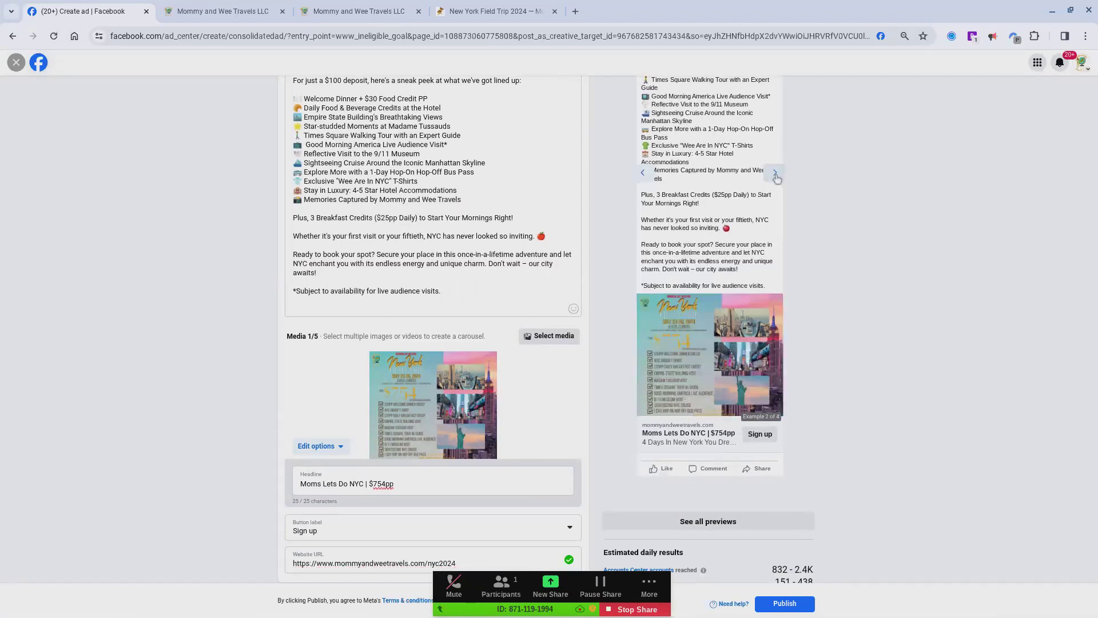
click(776, 174)
click(775, 174)
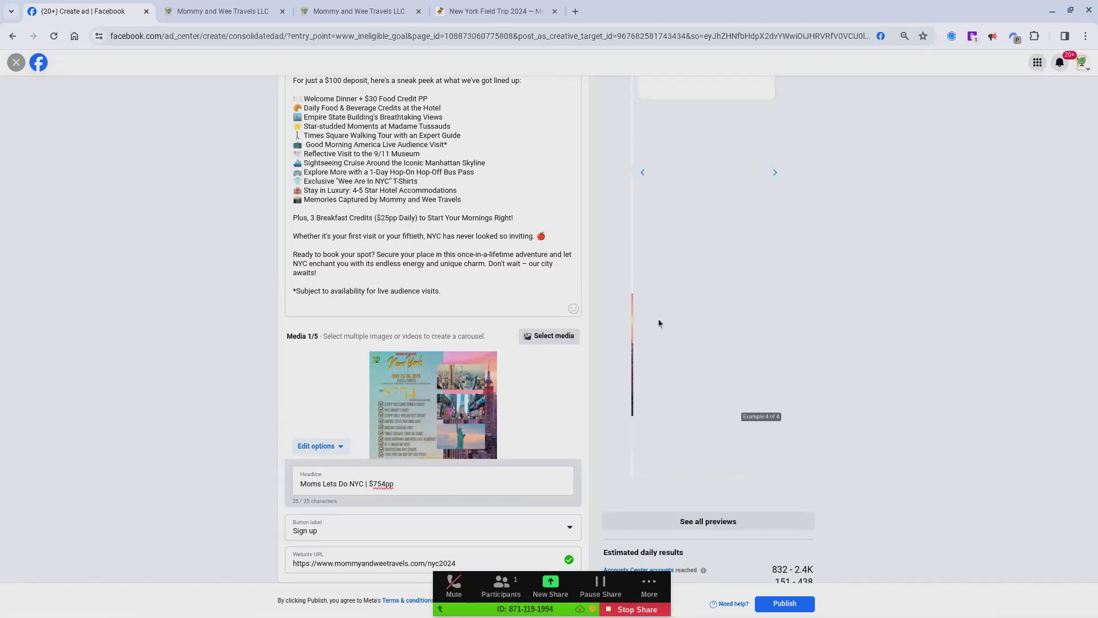
Step: Open the Advantage audience details for editing and restrict the gender to Women
scroll(452, 483, down, 2)
scroll(452, 482, down, 2)
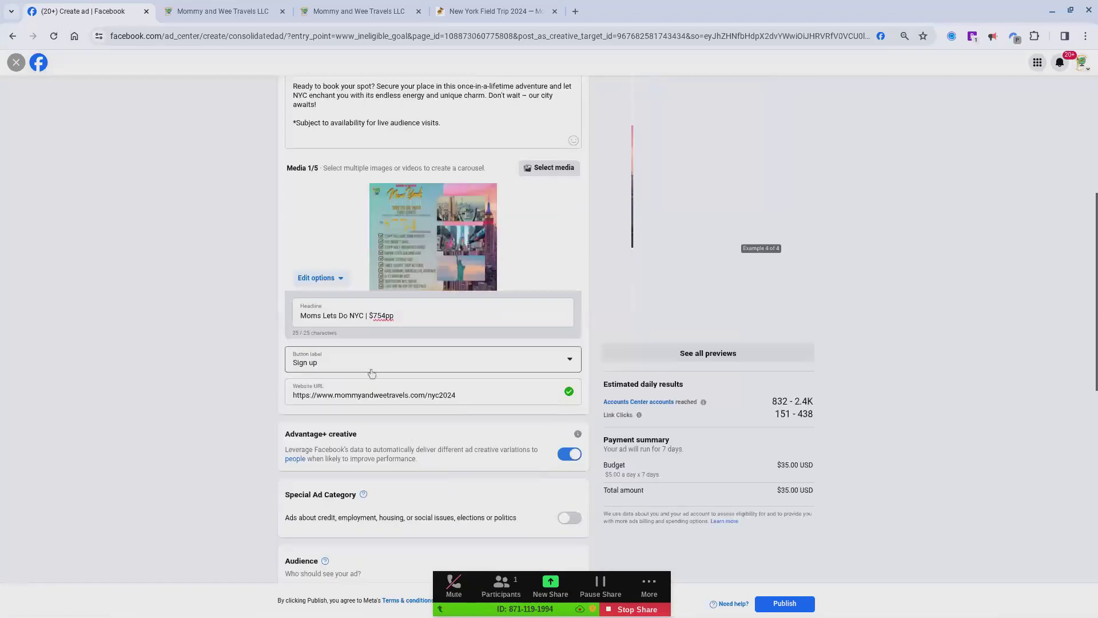
scroll(436, 415, down, 2)
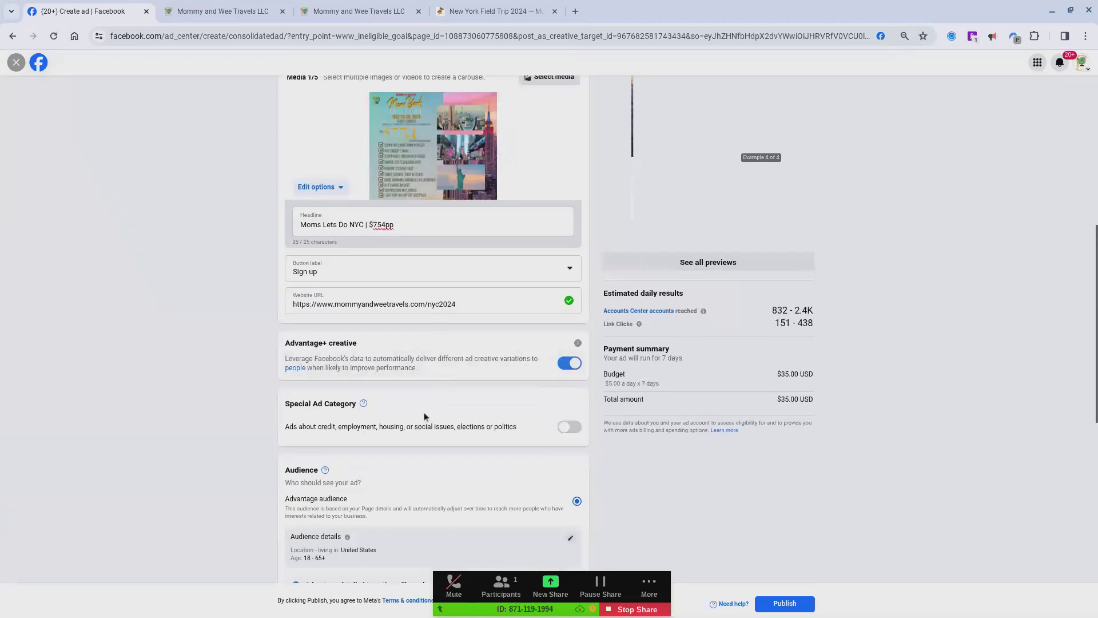
scroll(424, 412, down, 3)
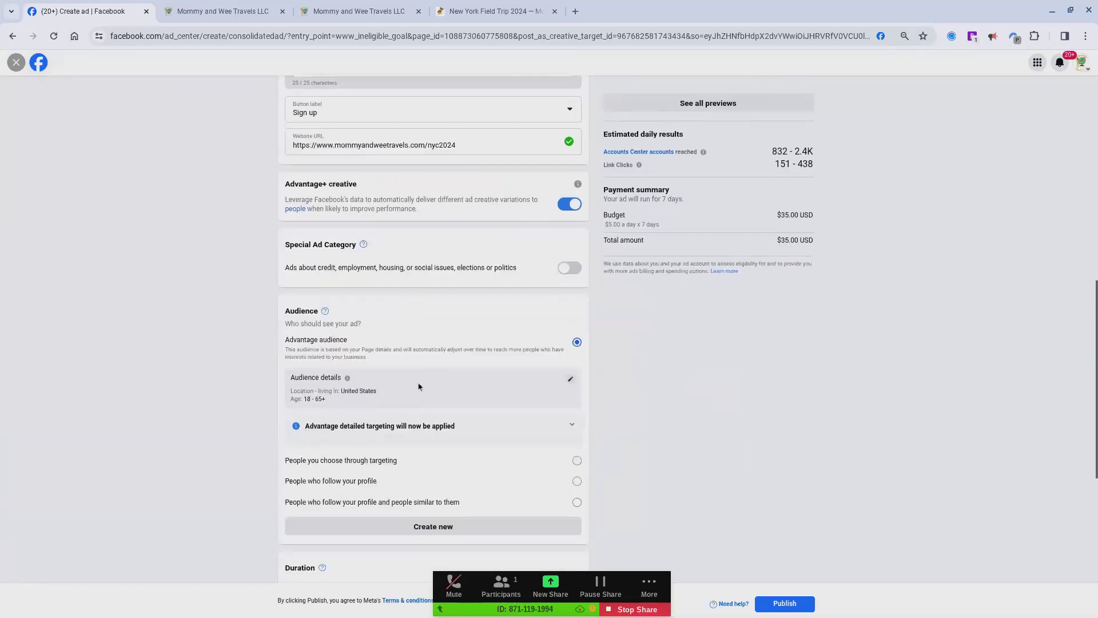
scroll(420, 387, down, 1)
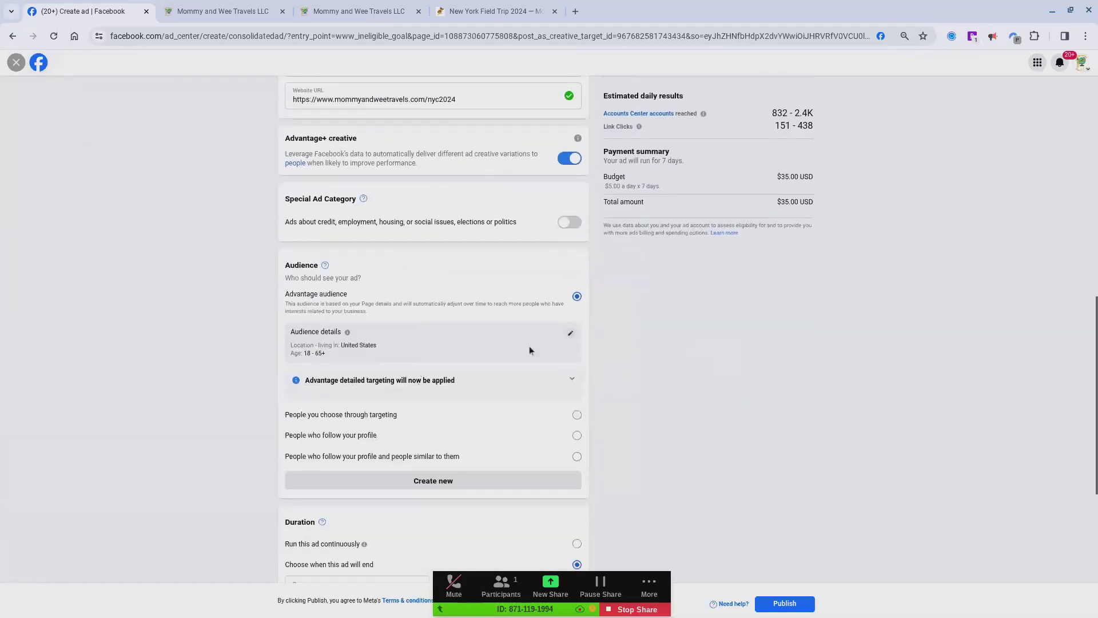
click(572, 334)
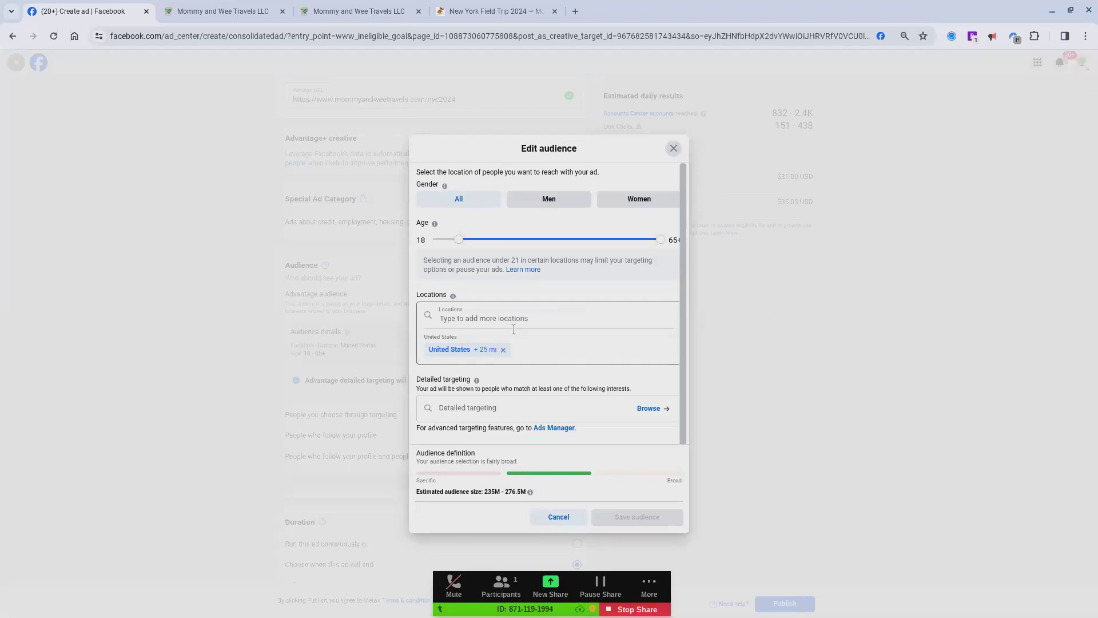
scroll(554, 348, down, 2)
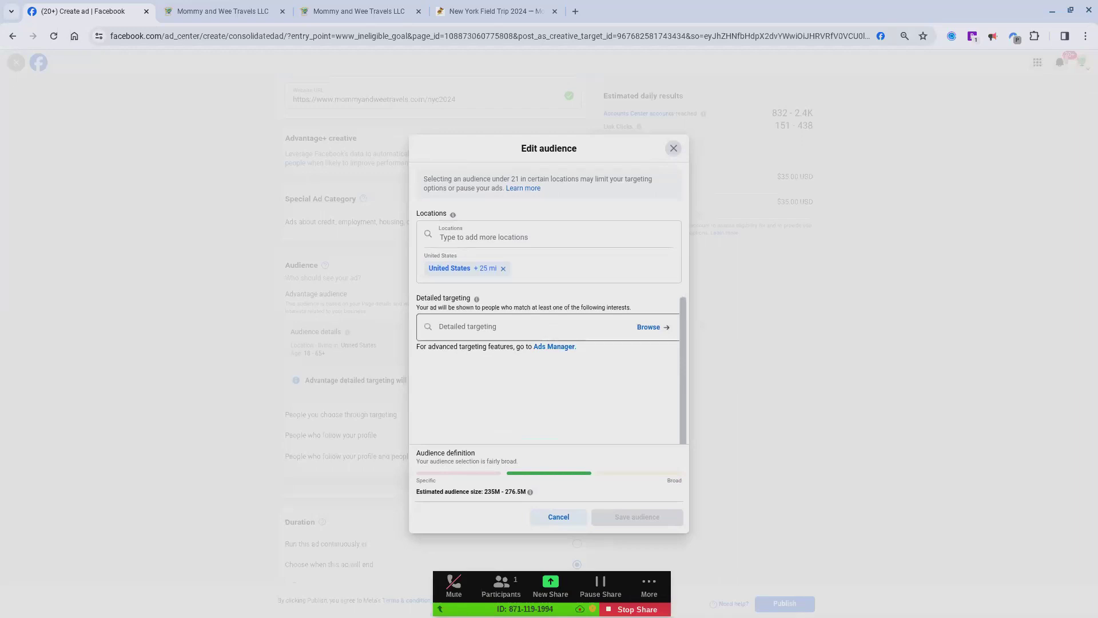
scroll(520, 252, up, 2)
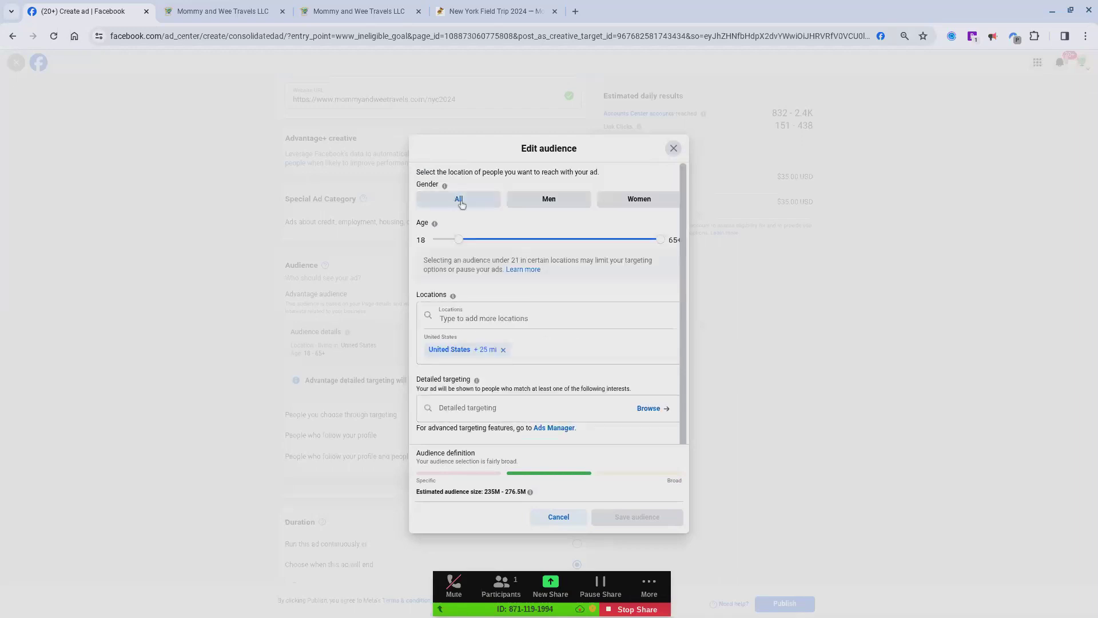
click(638, 205)
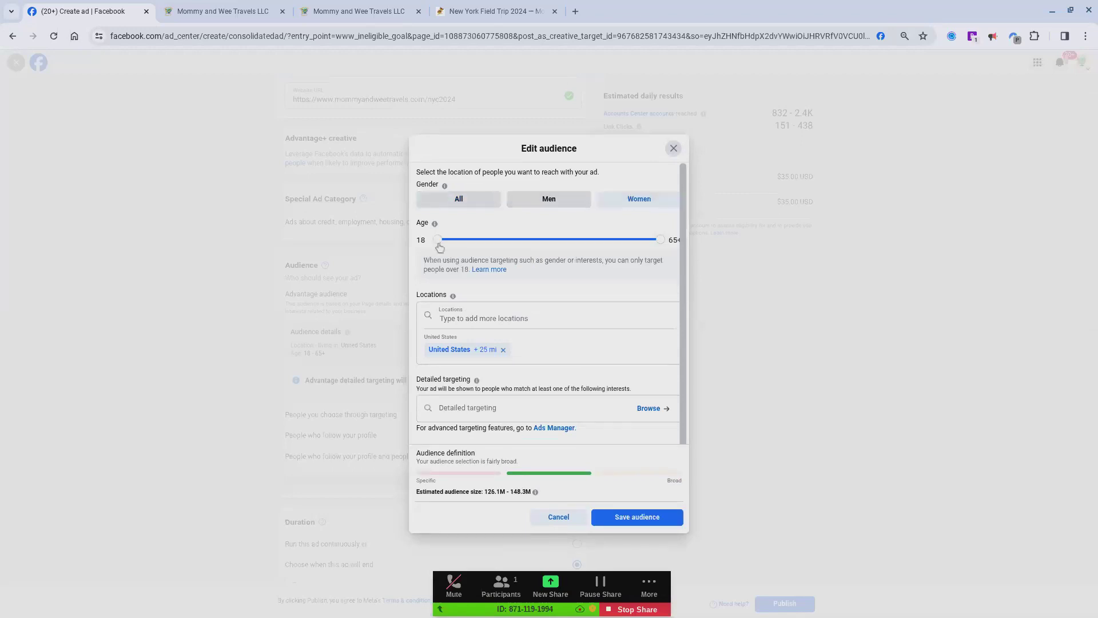
Step: Set the audience's age range to 30–55 and save the audience
drag(439, 245, 494, 244)
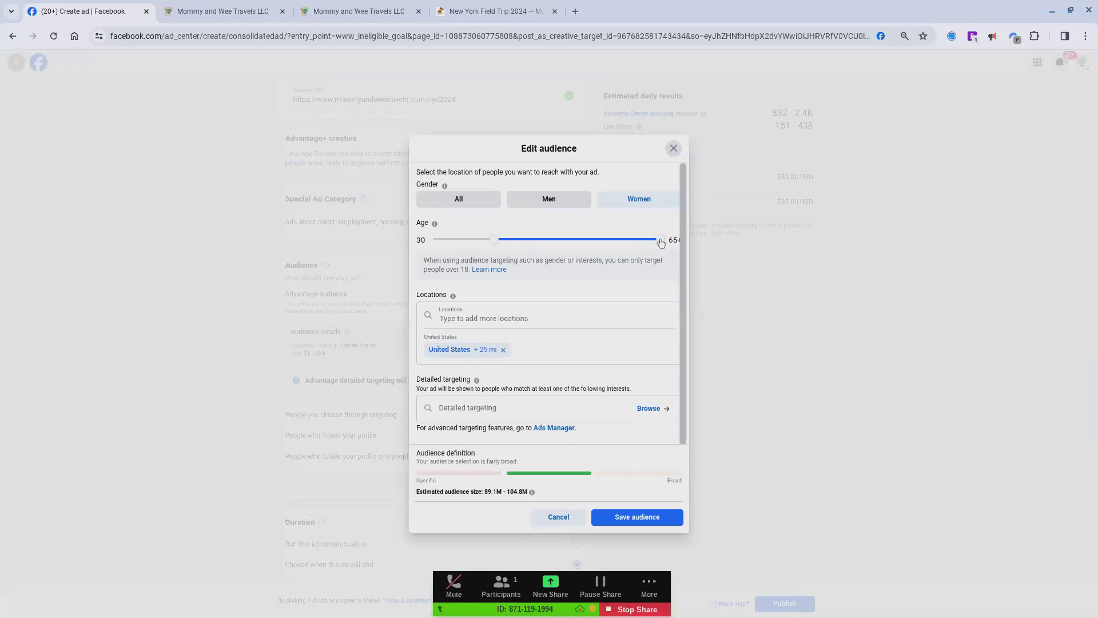
drag(661, 240, 616, 245)
scroll(634, 308, down, 1)
scroll(632, 304, down, 1)
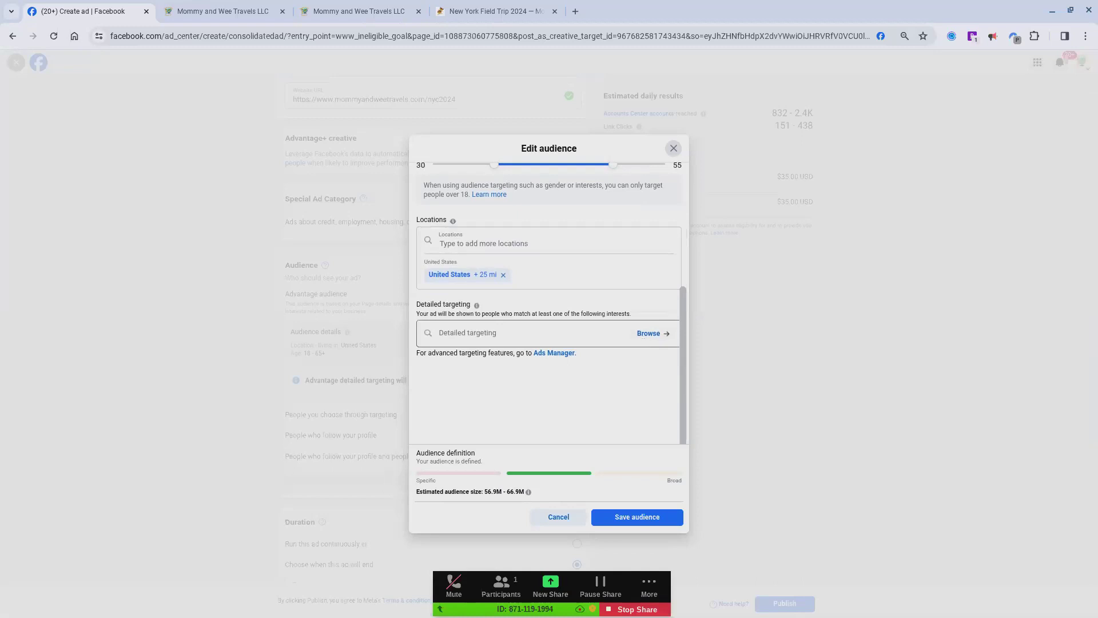
scroll(643, 342, down, 2)
scroll(643, 342, up, 1)
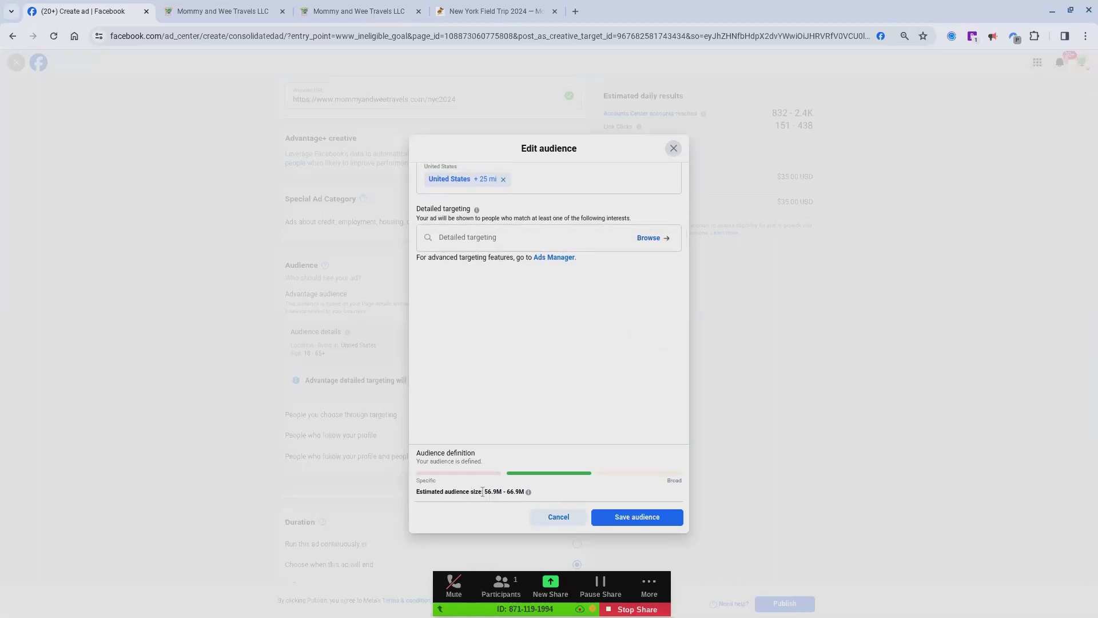
click(627, 520)
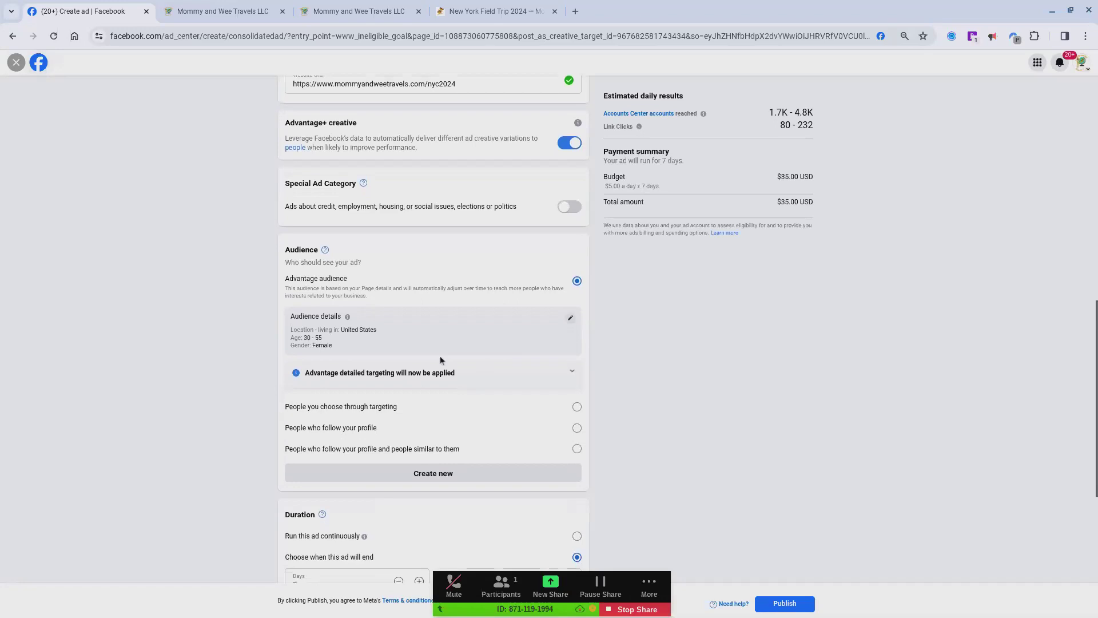
Step: Set the ad's duration to 30 days
scroll(441, 357, down, 1)
scroll(441, 360, down, 1)
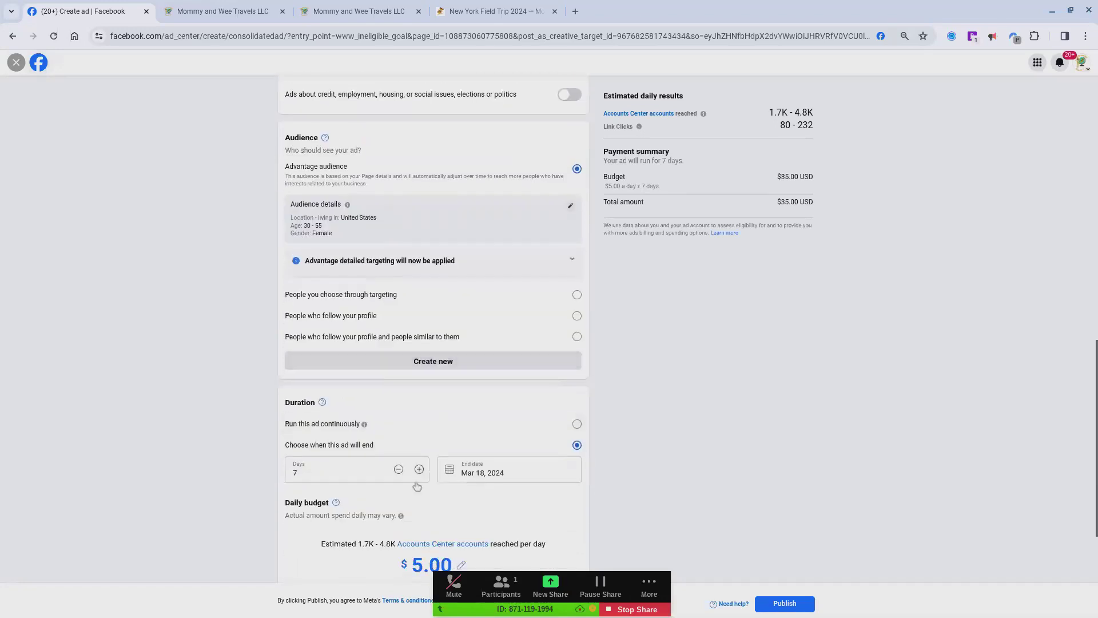
double_click(362, 462)
text(3)
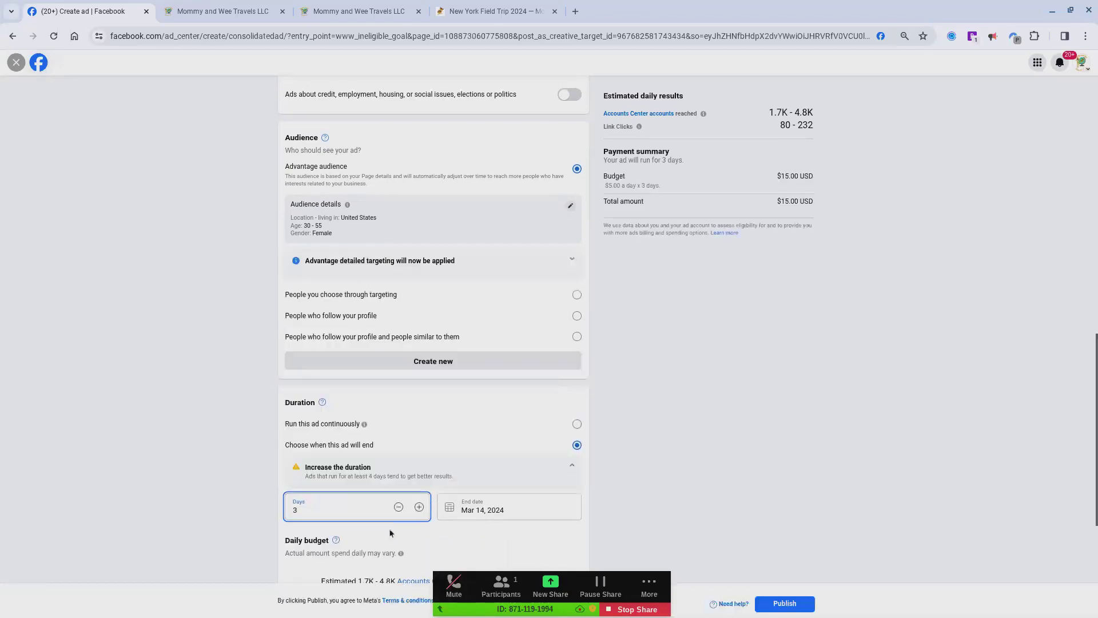
scroll(392, 526, down, 1)
scroll(394, 526, down, 3)
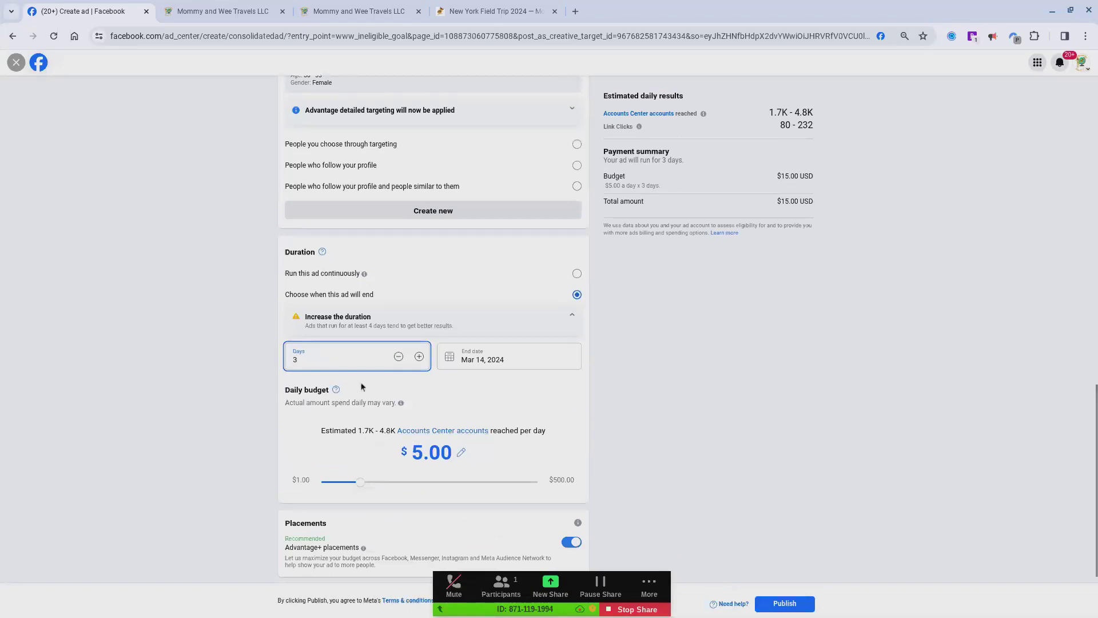
text(0)
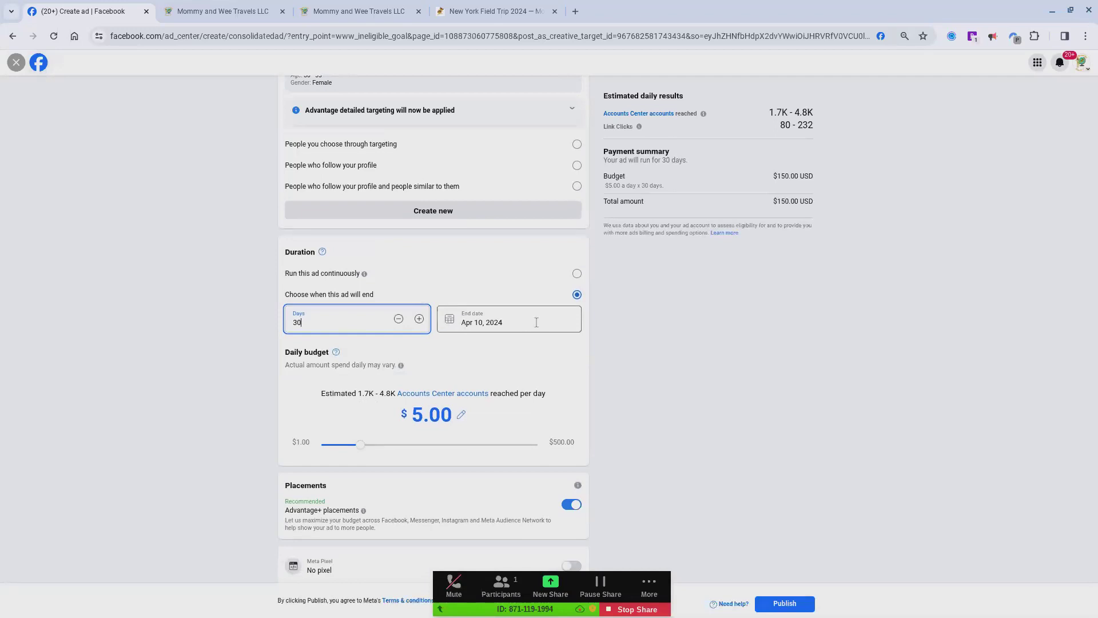
Step: Raise the ad's daily budget to $30.00 and go on to the placement and payment settings
right_click(362, 452)
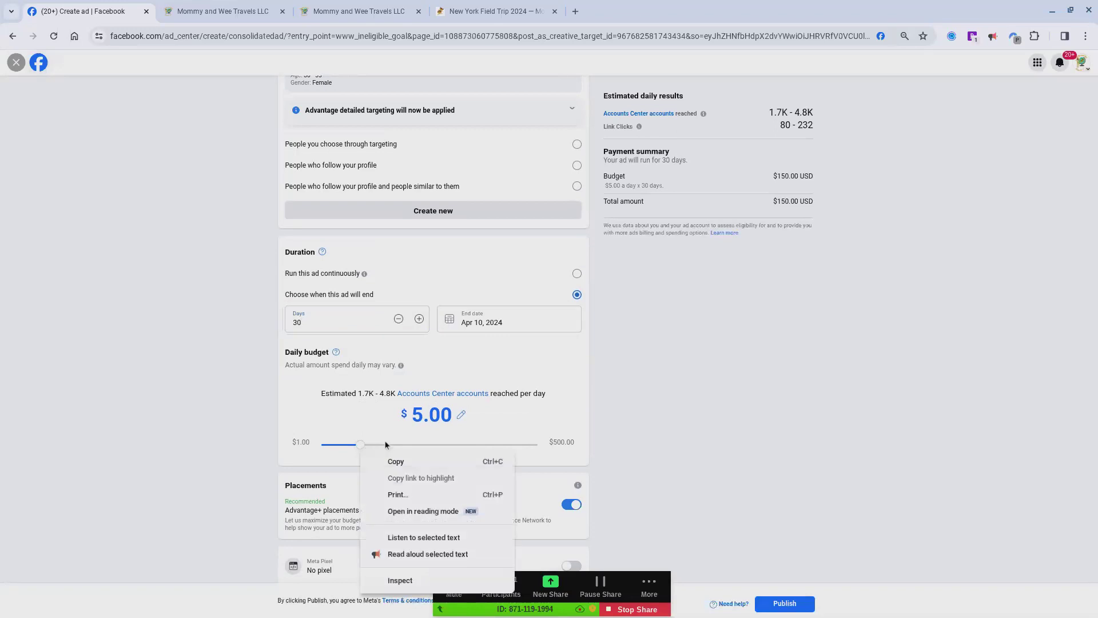
click(361, 442)
drag(362, 441, 458, 431)
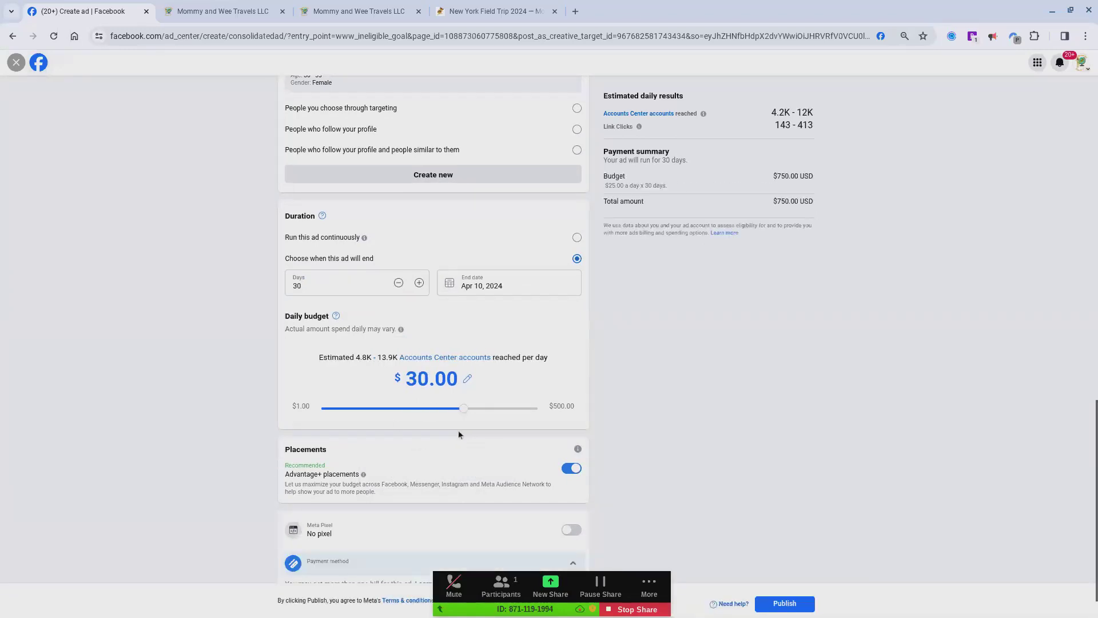
click(301, 324)
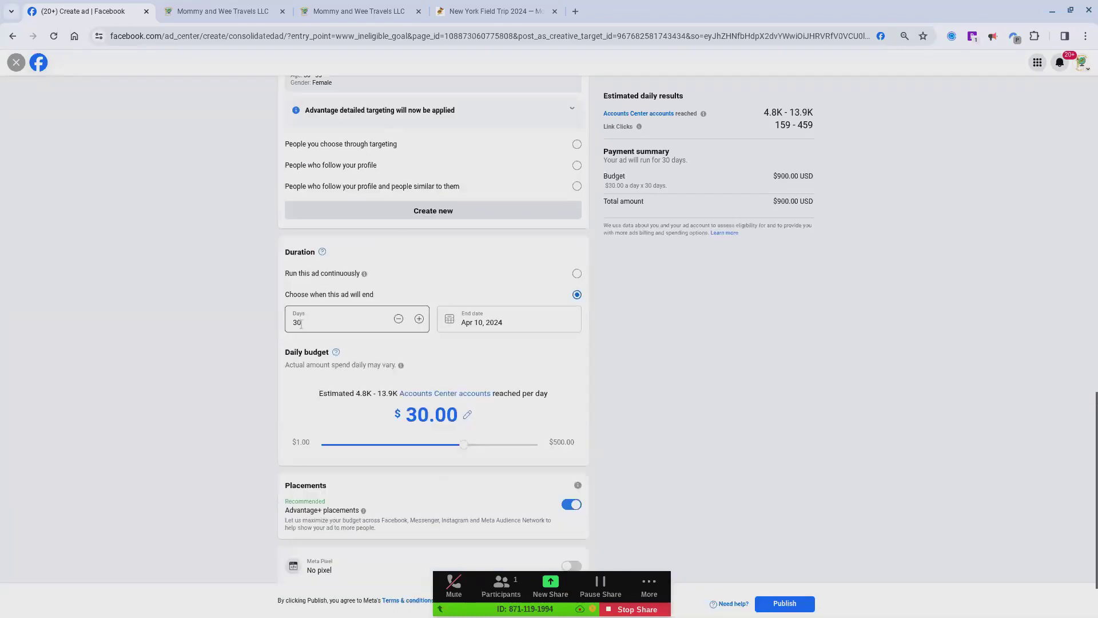
click(375, 340)
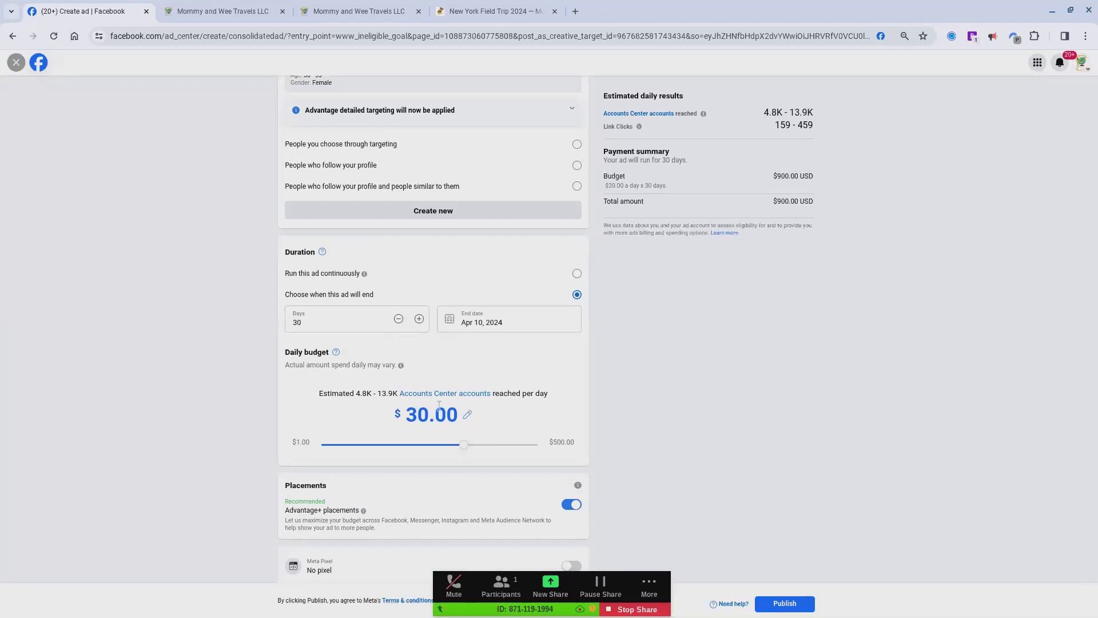
scroll(440, 406, down, 1)
scroll(439, 405, down, 2)
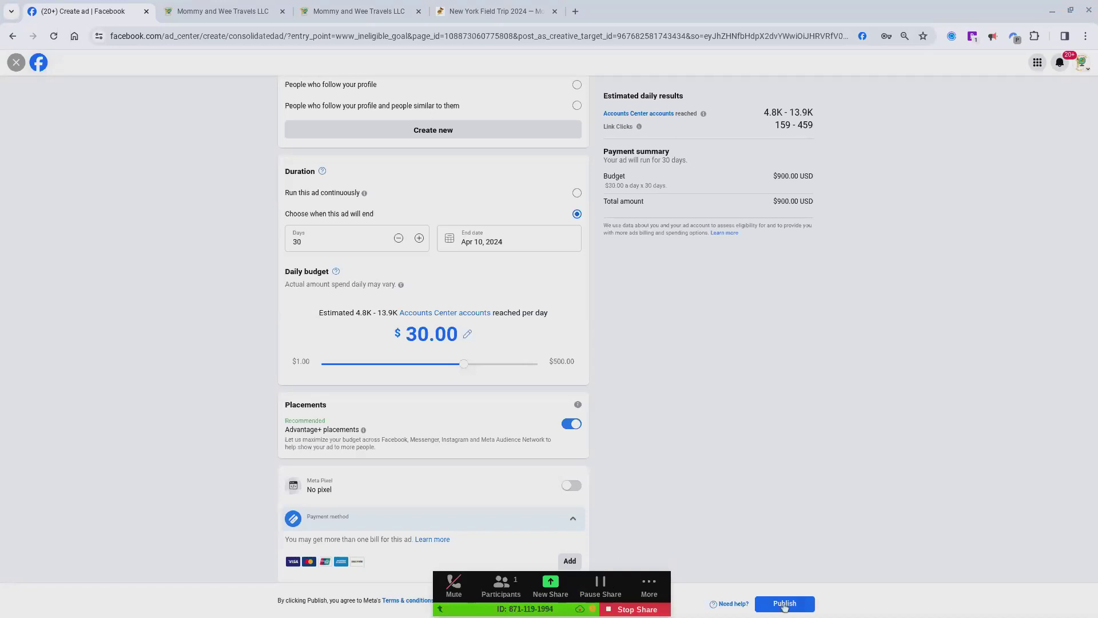
Step: Review the ad's creative, audience, duration and budget settings, and publish the ad
scroll(743, 430, up, 15)
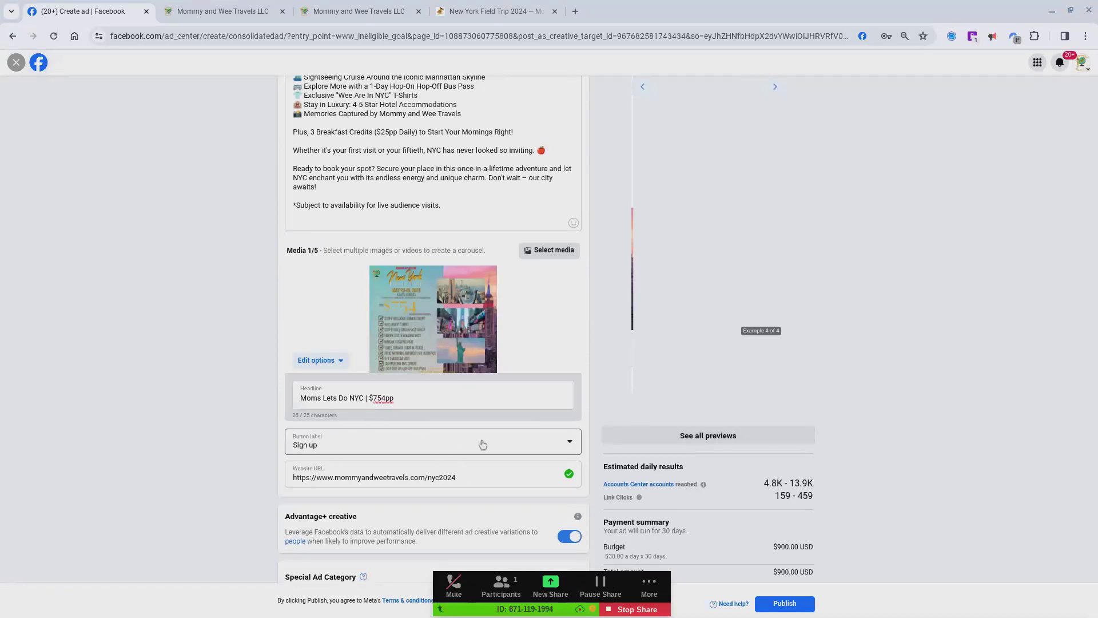
scroll(483, 445, up, 6)
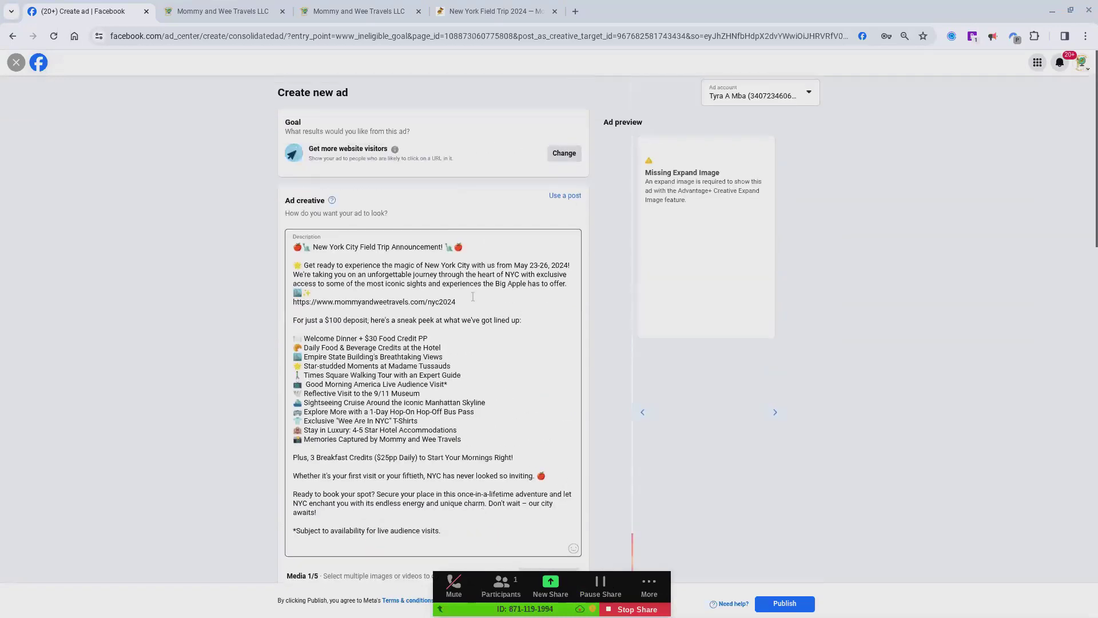
scroll(465, 412, down, 5)
scroll(433, 329, down, 10)
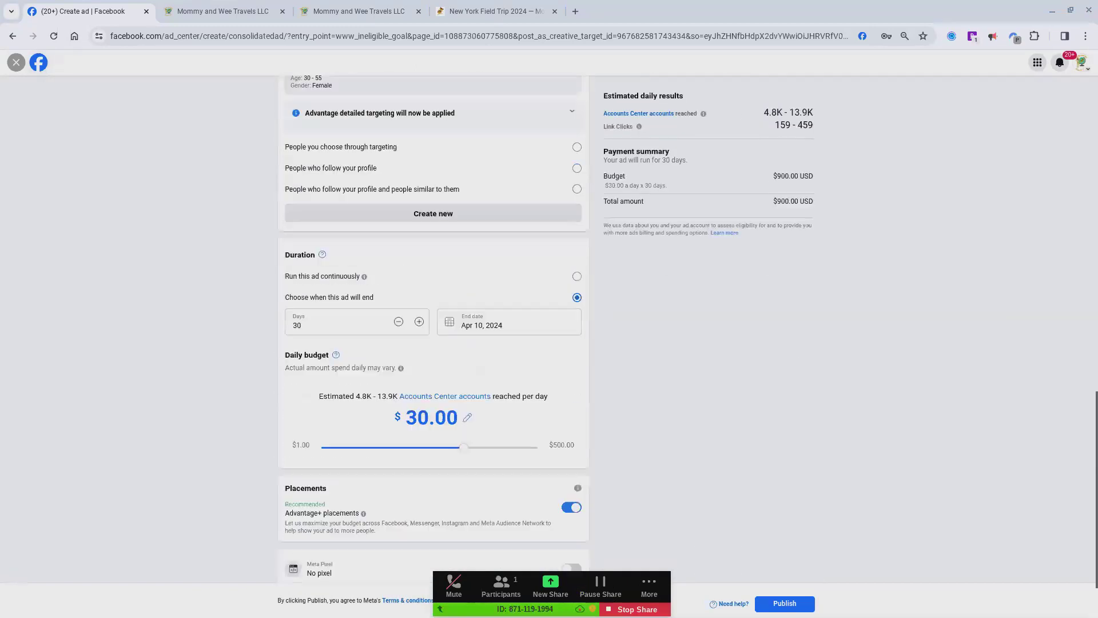
scroll(494, 447, down, 2)
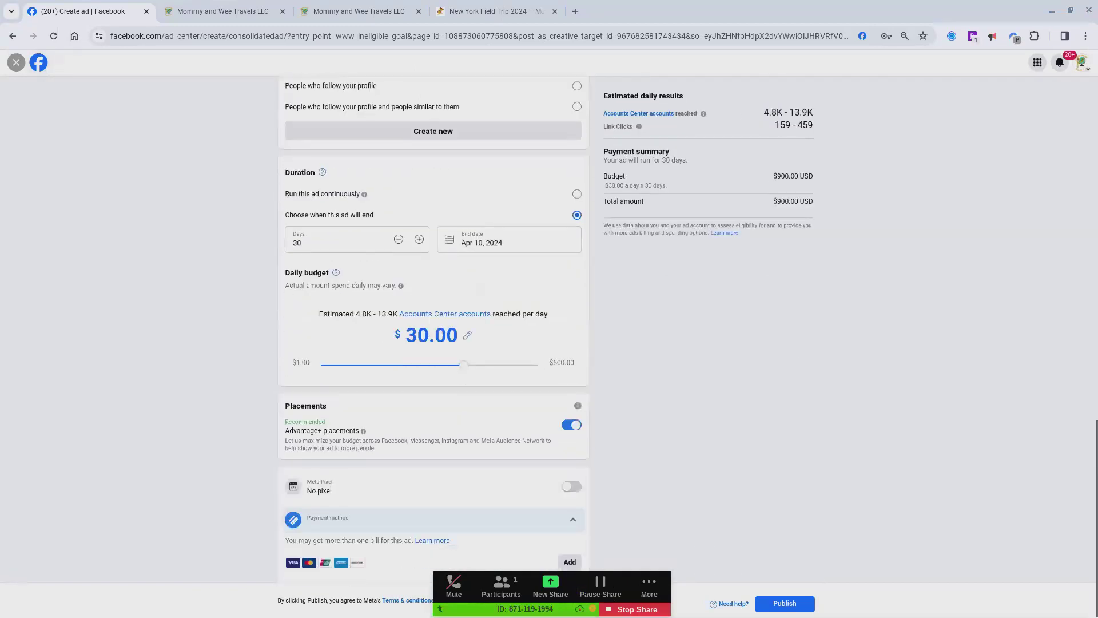
click(779, 605)
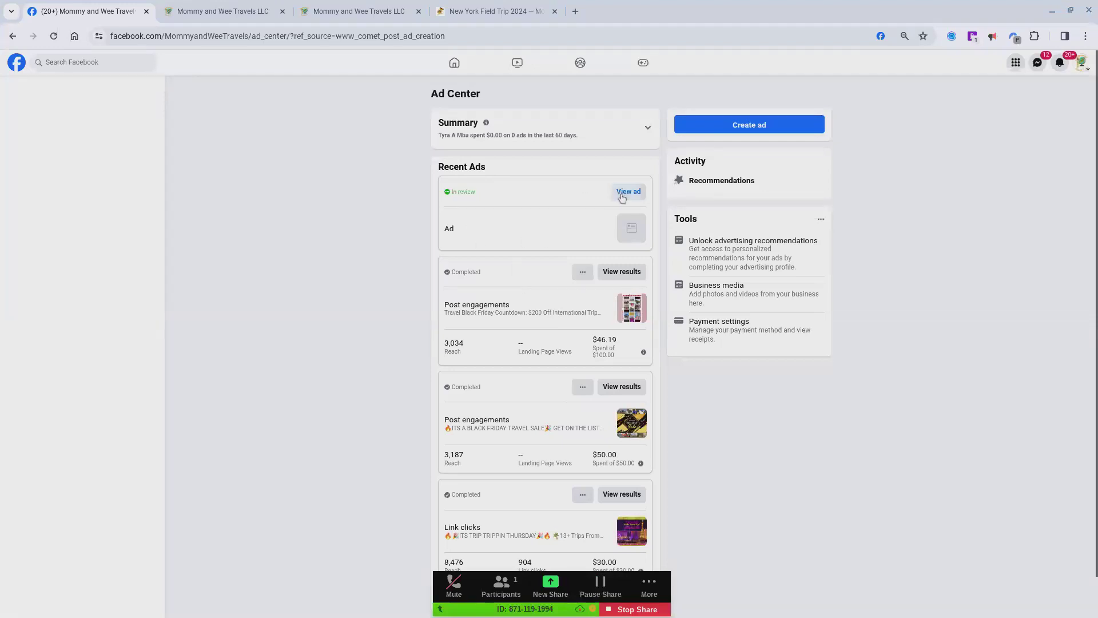
Step: Examine the published ad's status, goal, budget and payment details, and look over the recent ads in Ad Center
click(623, 194)
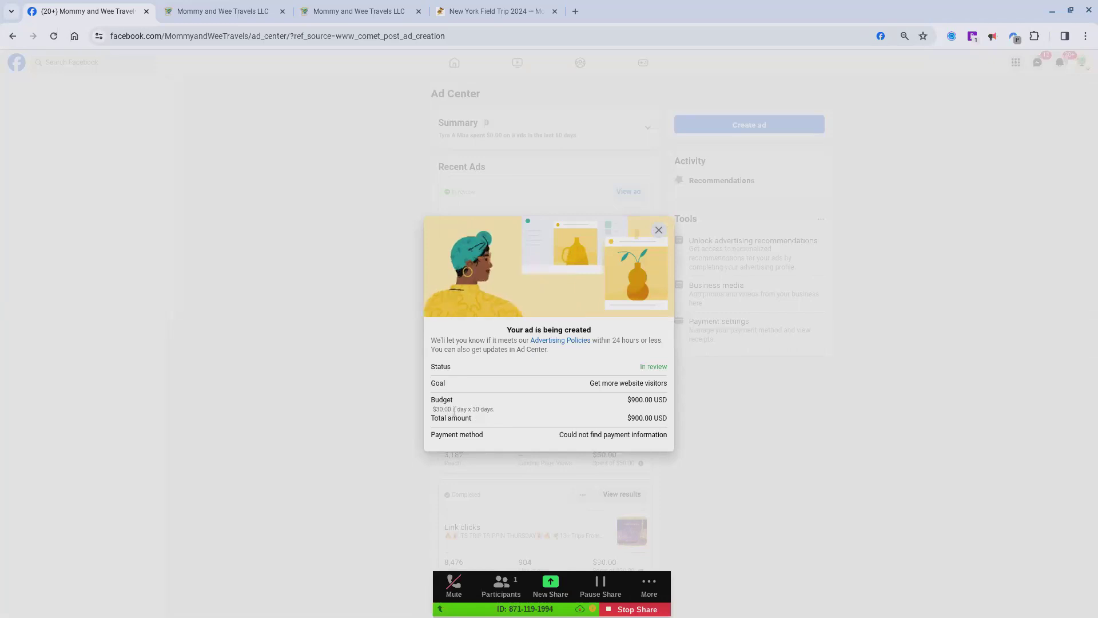
click(661, 231)
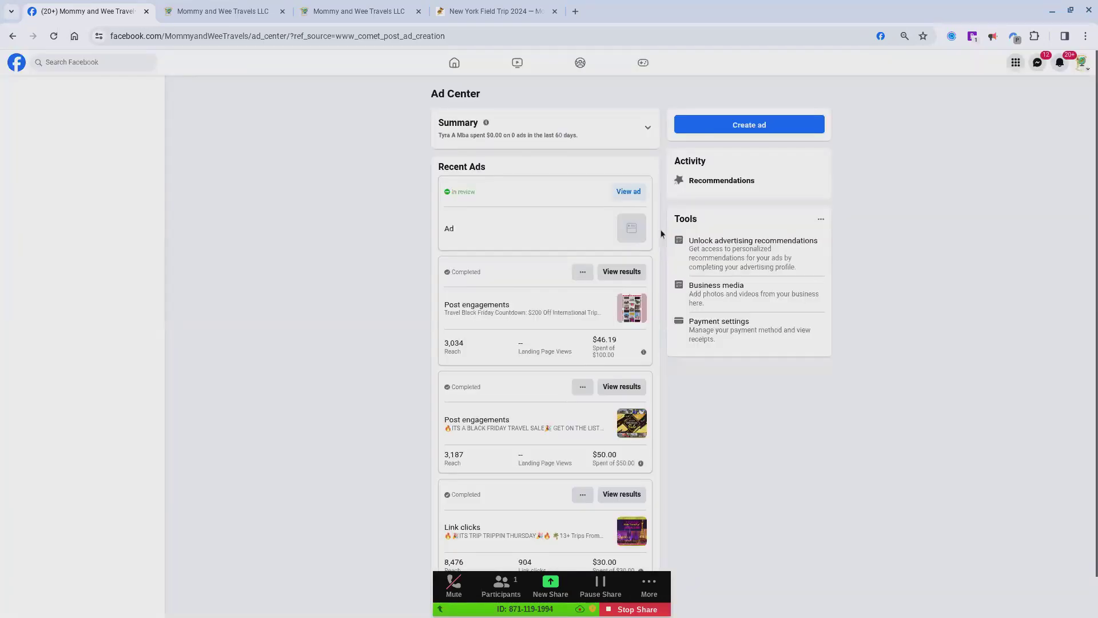
right_click(586, 275)
click(520, 220)
click(629, 194)
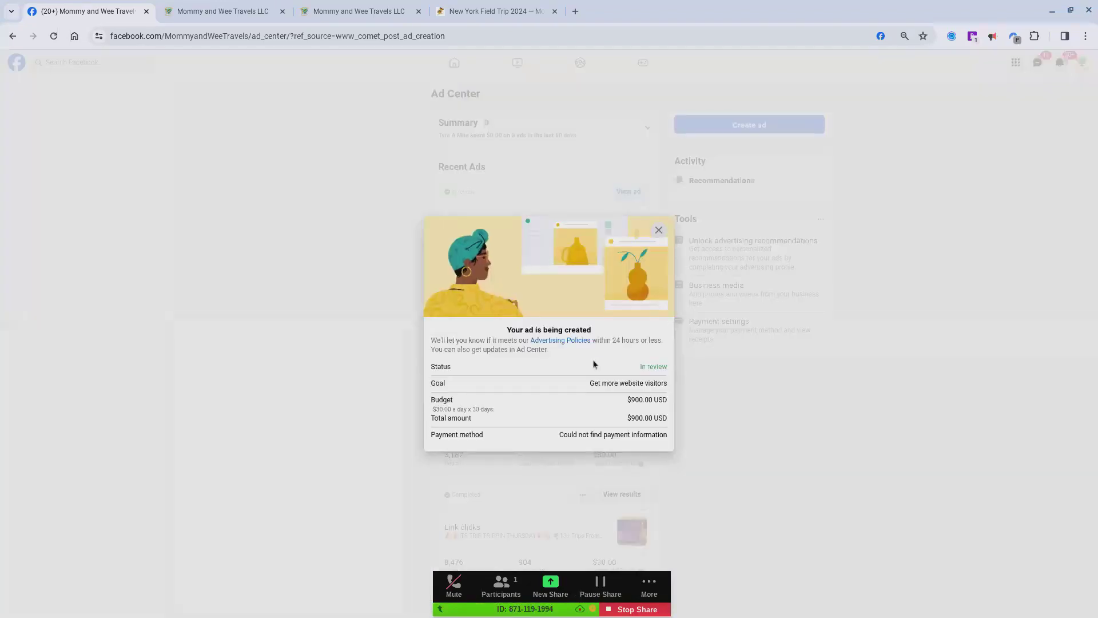
click(758, 415)
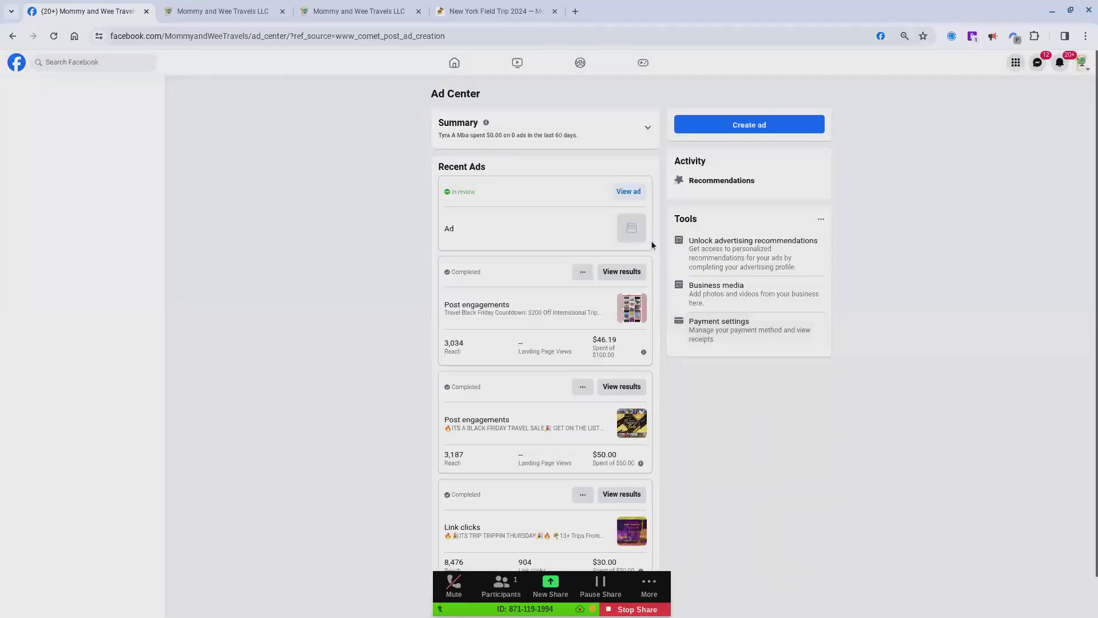
scroll(638, 259, down, 1)
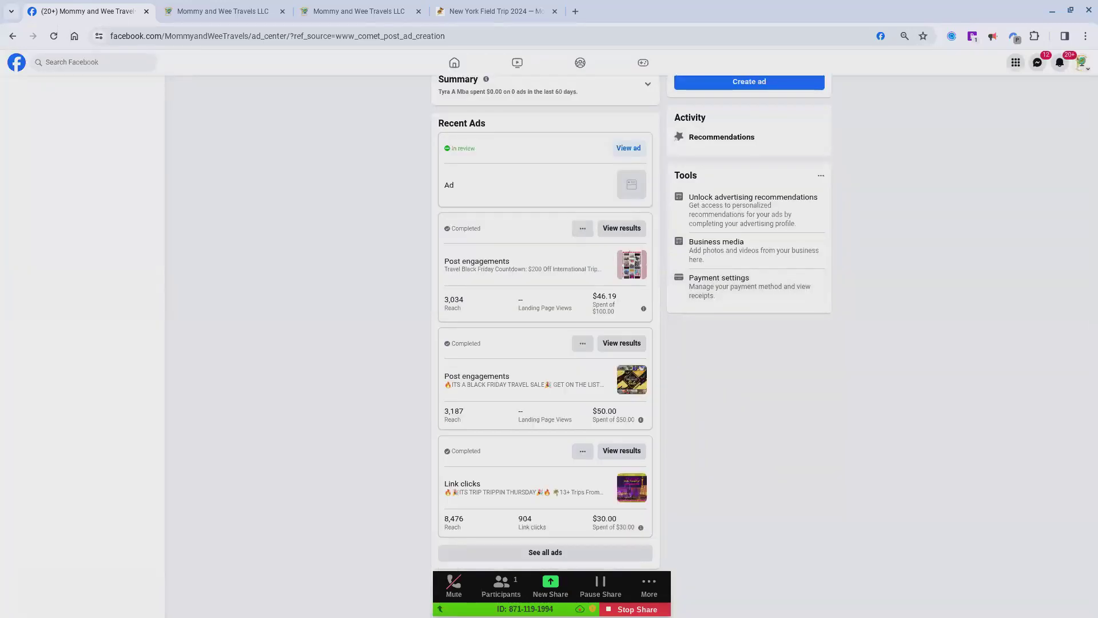
scroll(627, 173, up, 1)
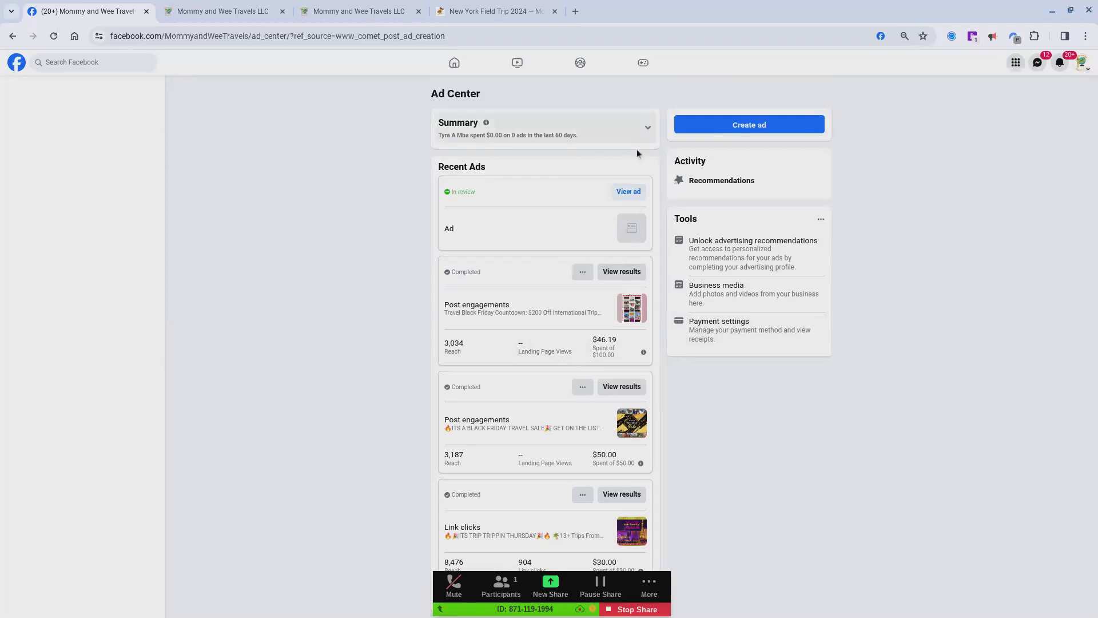
click(628, 191)
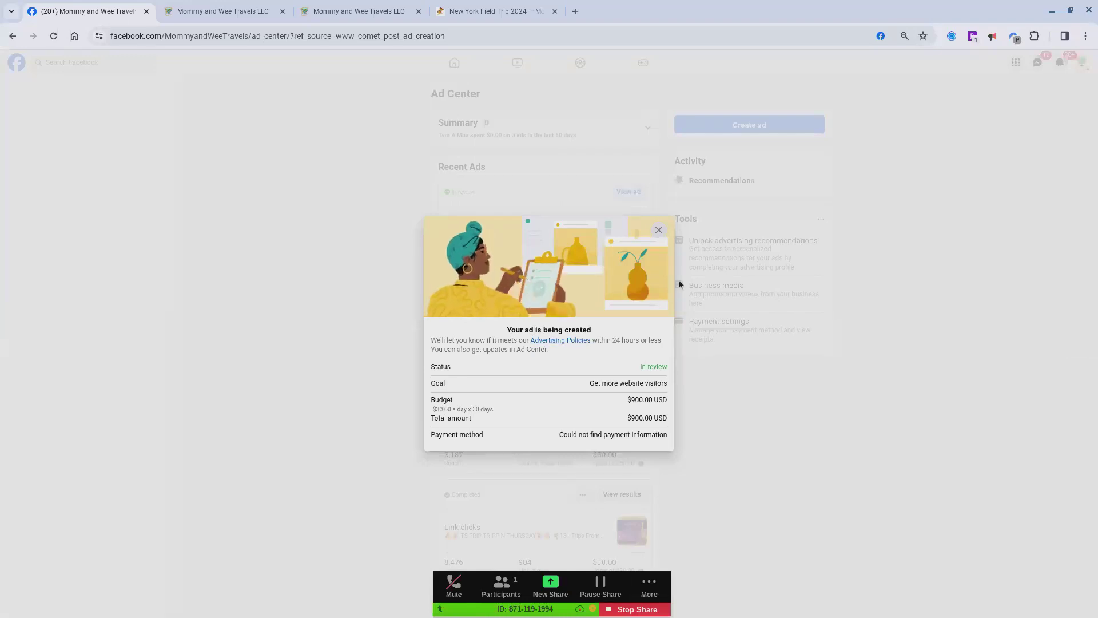
click(659, 231)
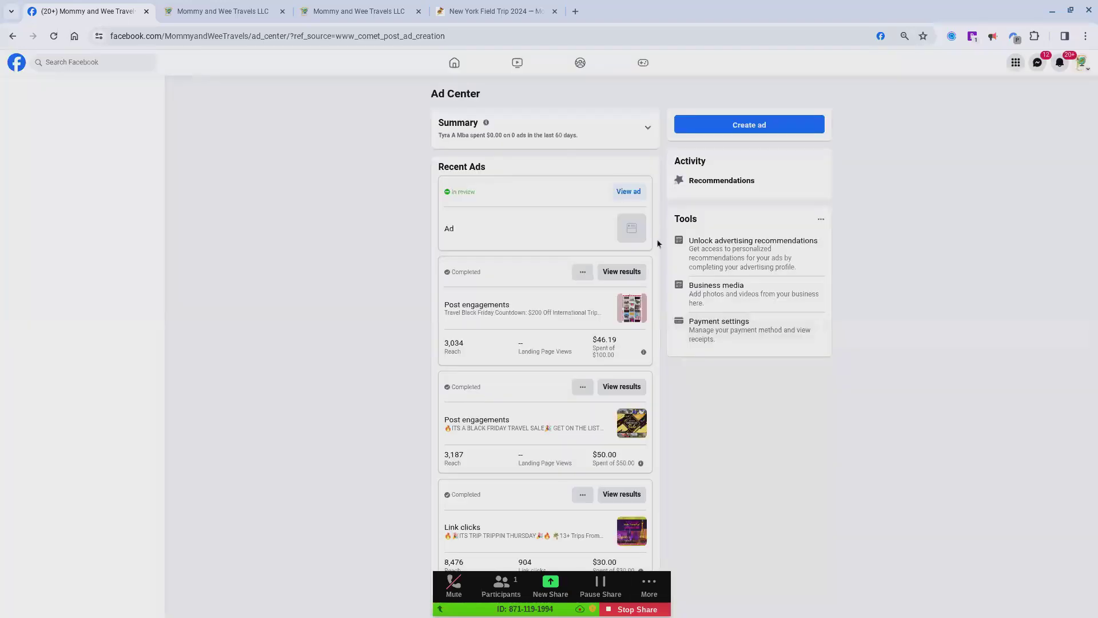
scroll(612, 328, down, 1)
scroll(612, 328, up, 1)
scroll(557, 286, down, 1)
scroll(557, 286, up, 1)
click(601, 587)
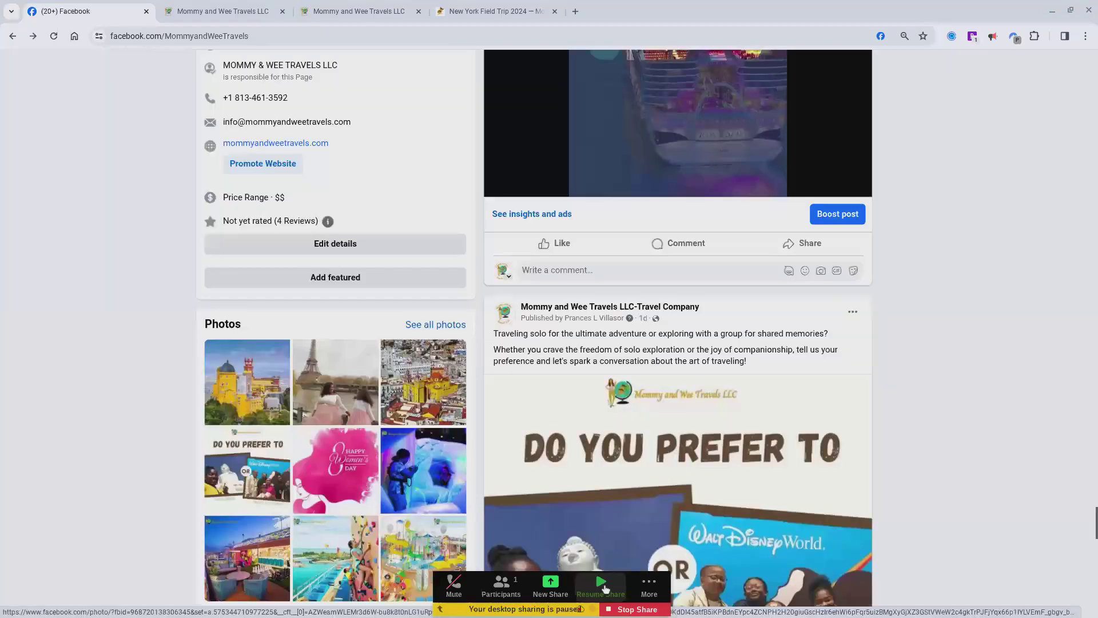
click(605, 590)
Step: Find the New York City Field Trip Announcement post on the page's timeline and open its boost setup
scroll(733, 464, down, 20)
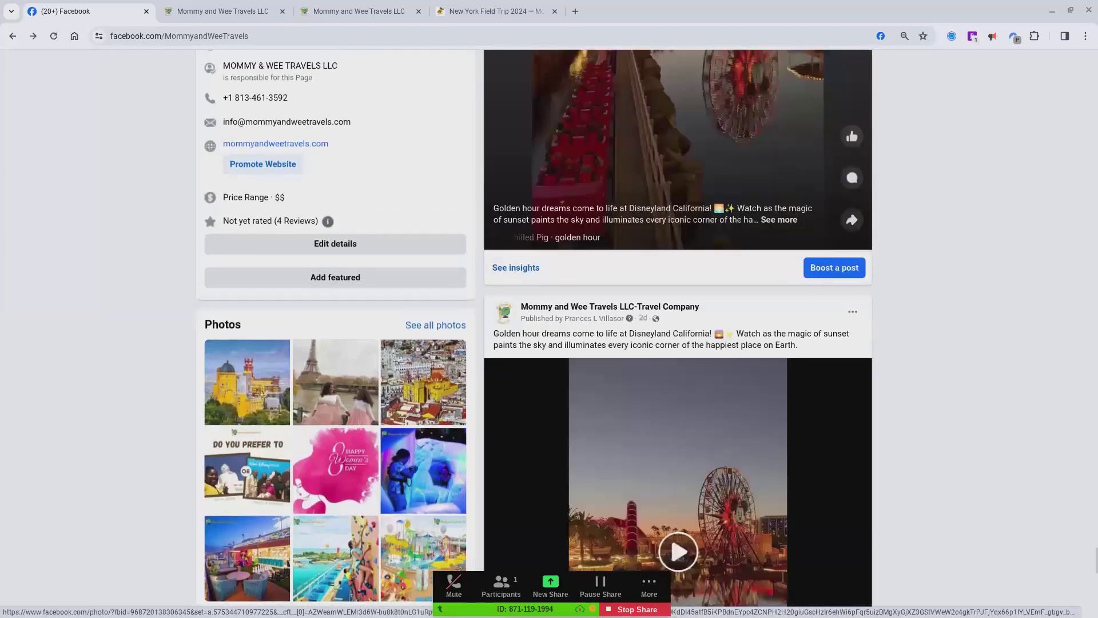
scroll(681, 343, down, 20)
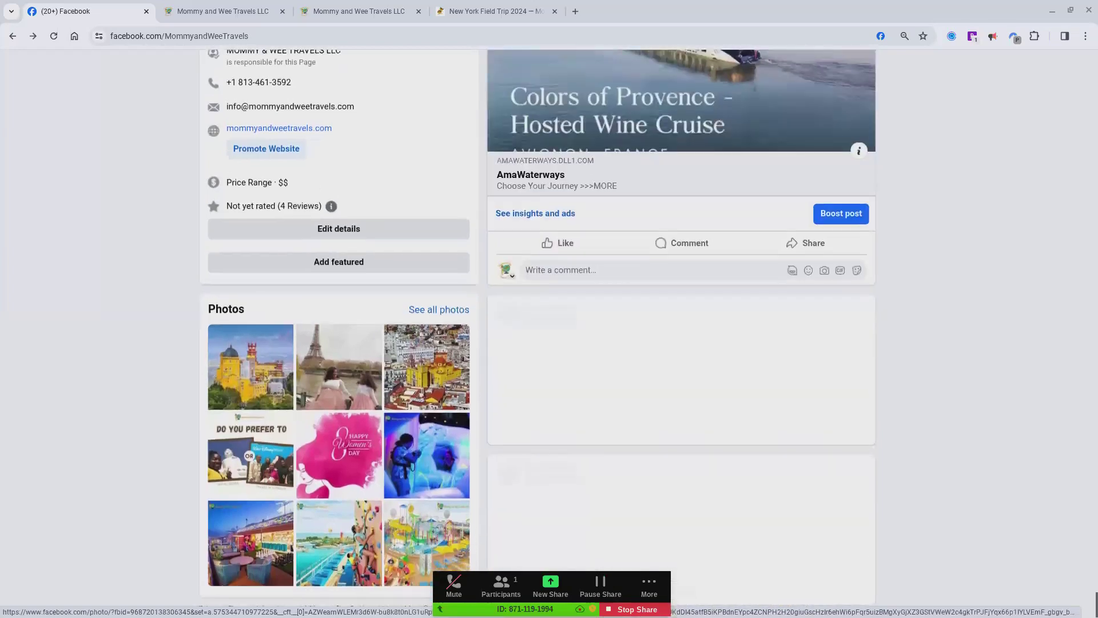
scroll(681, 343, down, 10)
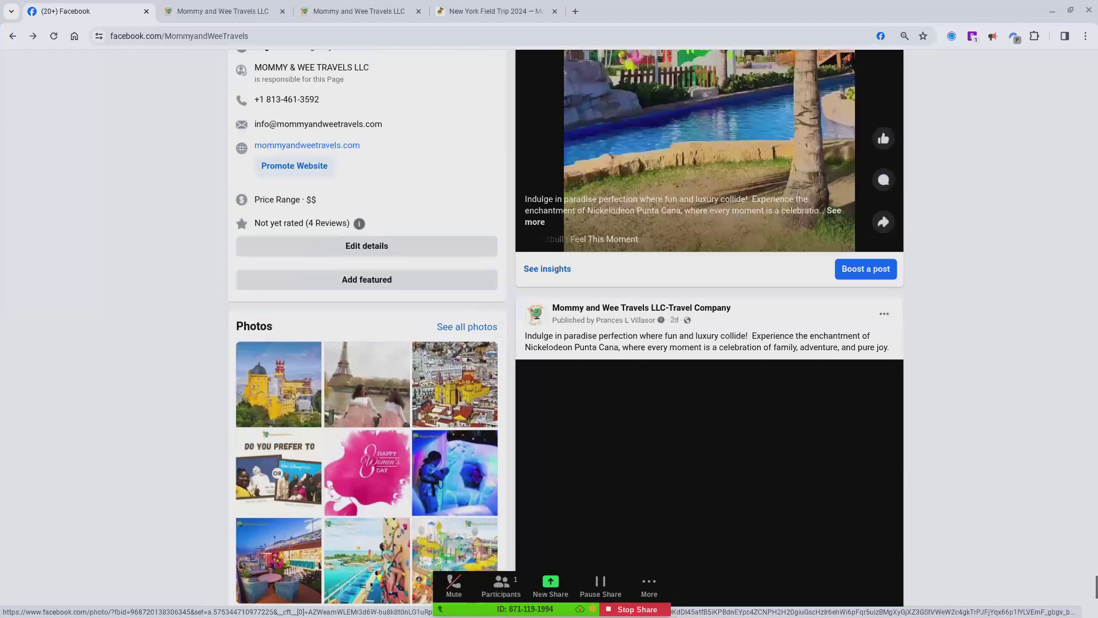
scroll(680, 343, right, 1)
scroll(681, 343, down, 5)
scroll(680, 343, down, 4)
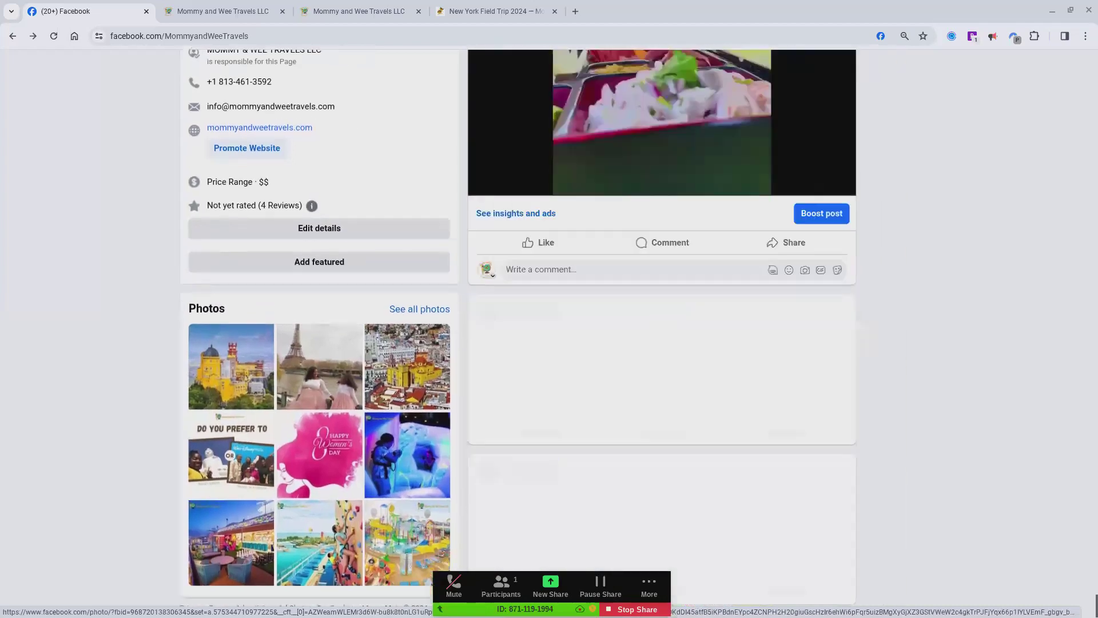
scroll(520, 326, left, 1)
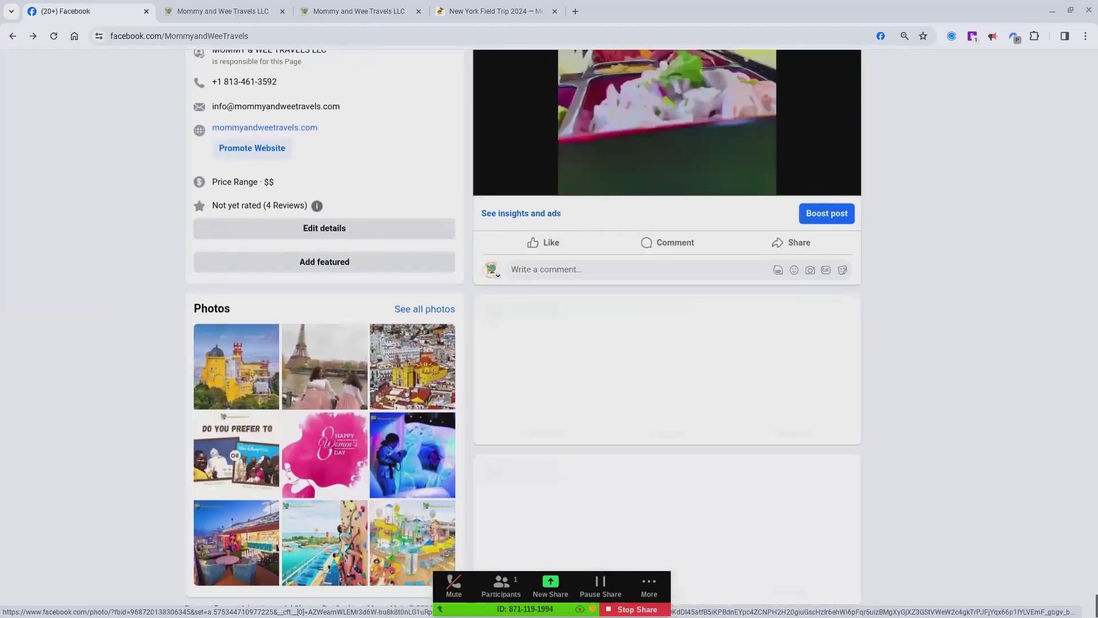
scroll(667, 344, down, 5)
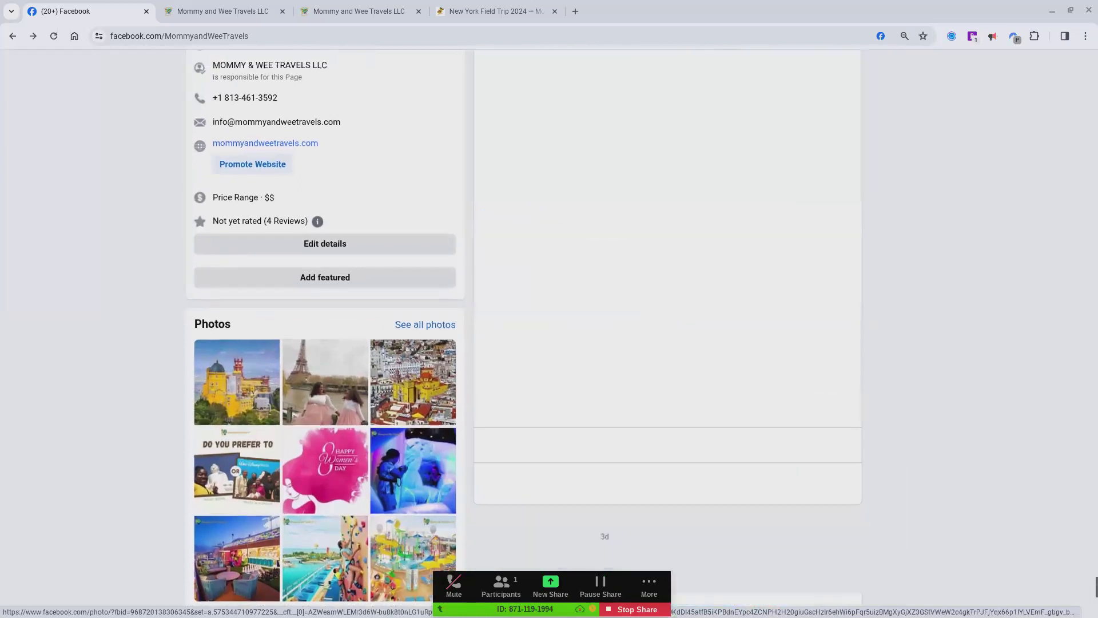
scroll(668, 343, down, 17)
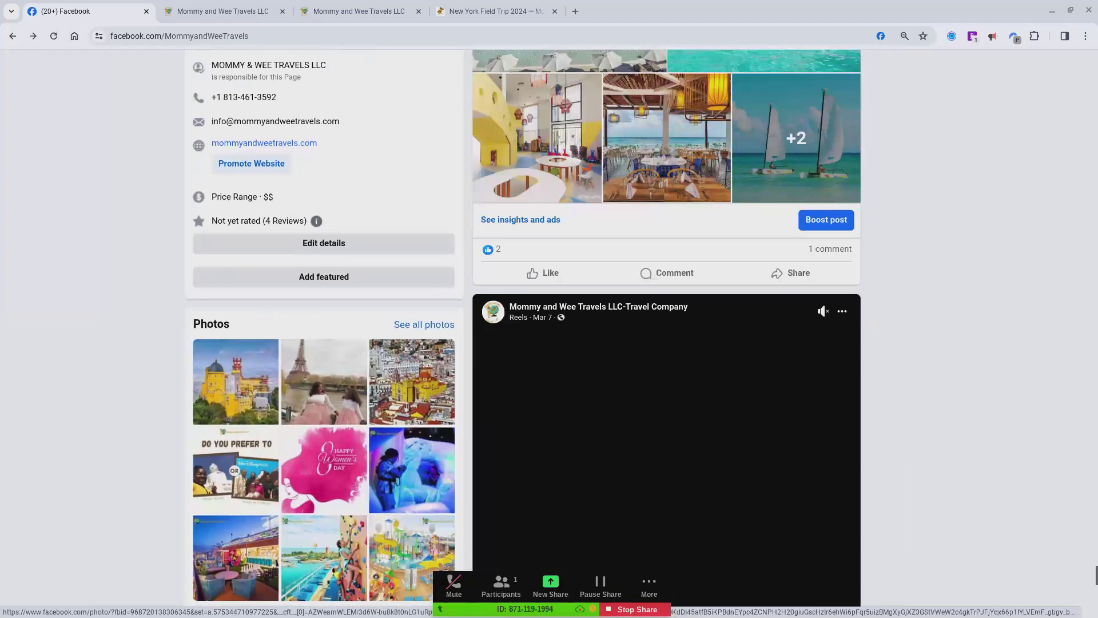
scroll(667, 343, down, 5)
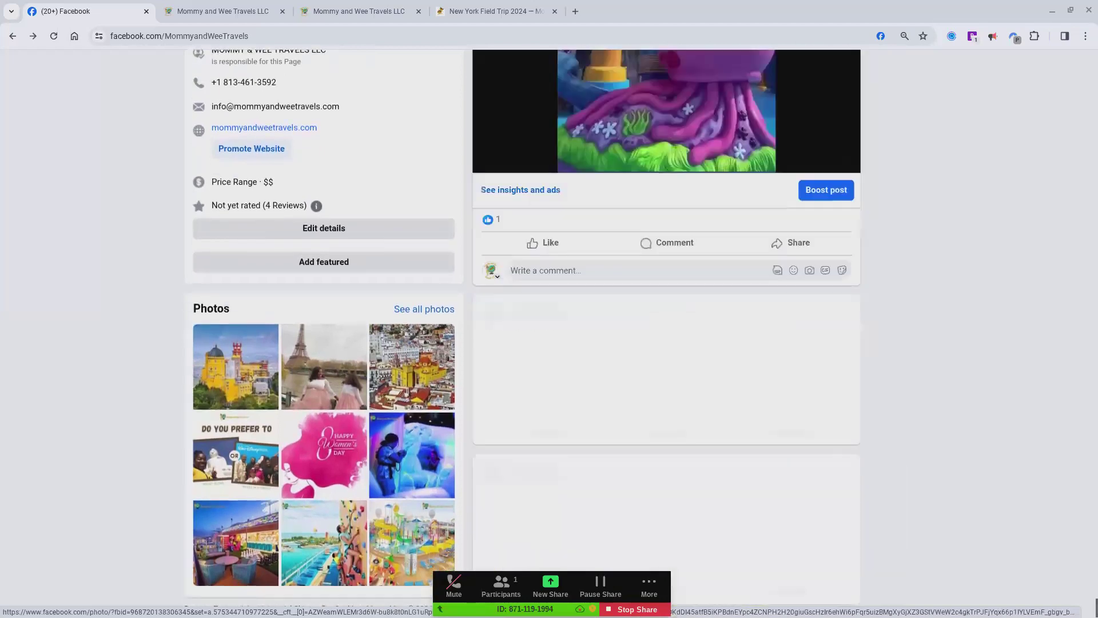
scroll(667, 343, up, 1)
scroll(667, 344, left, 1)
scroll(667, 343, down, 1)
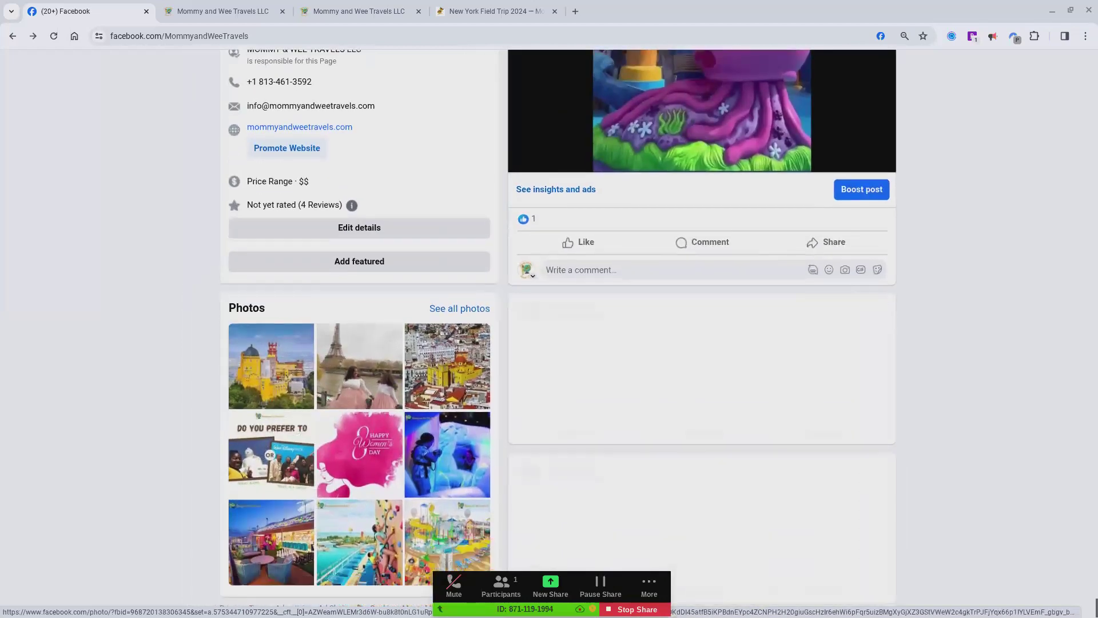
scroll(667, 343, down, 12)
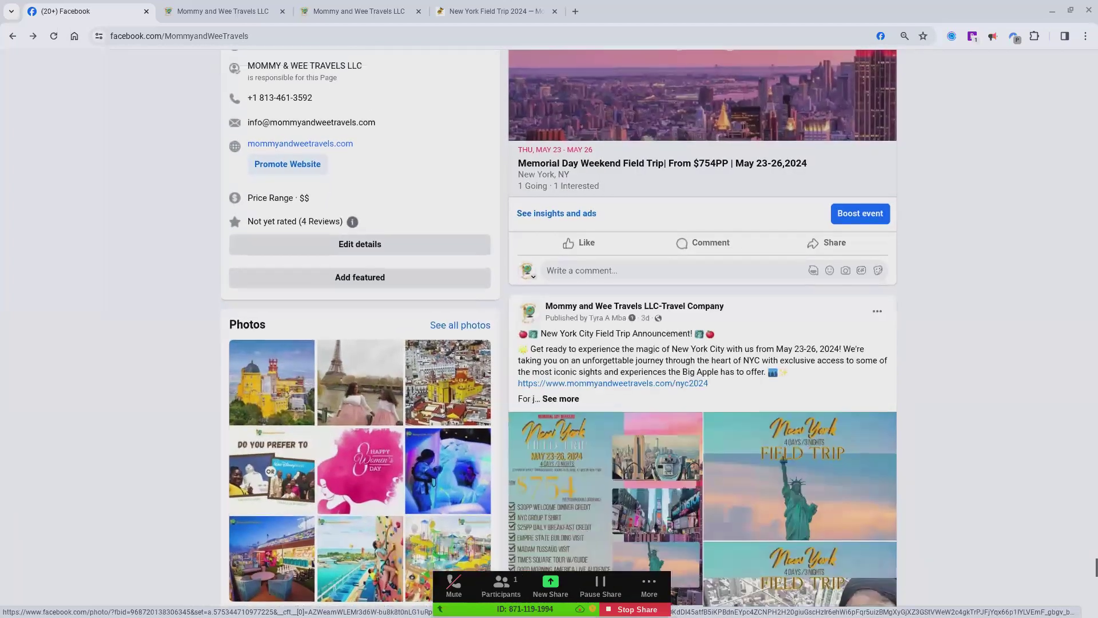
scroll(881, 349, down, 8)
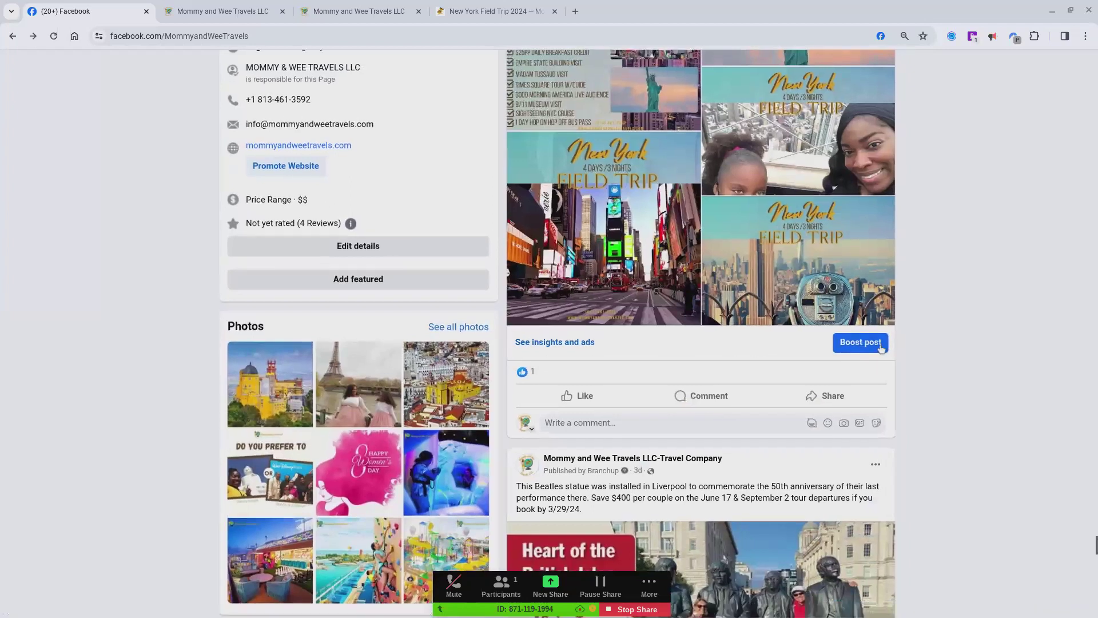
scroll(881, 349, up, 1)
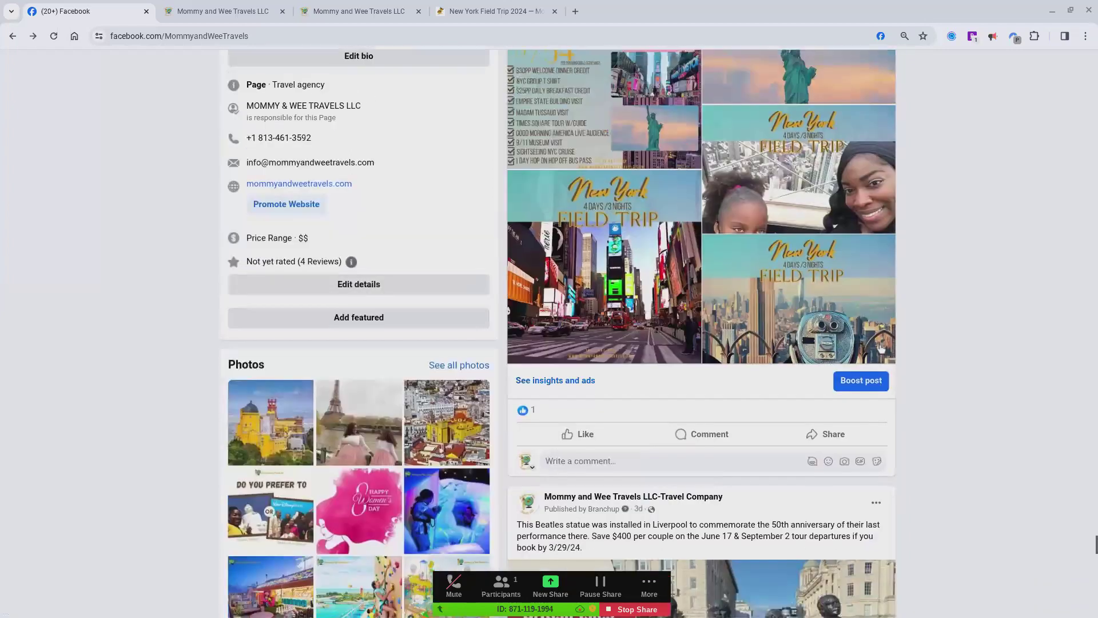
click(876, 383)
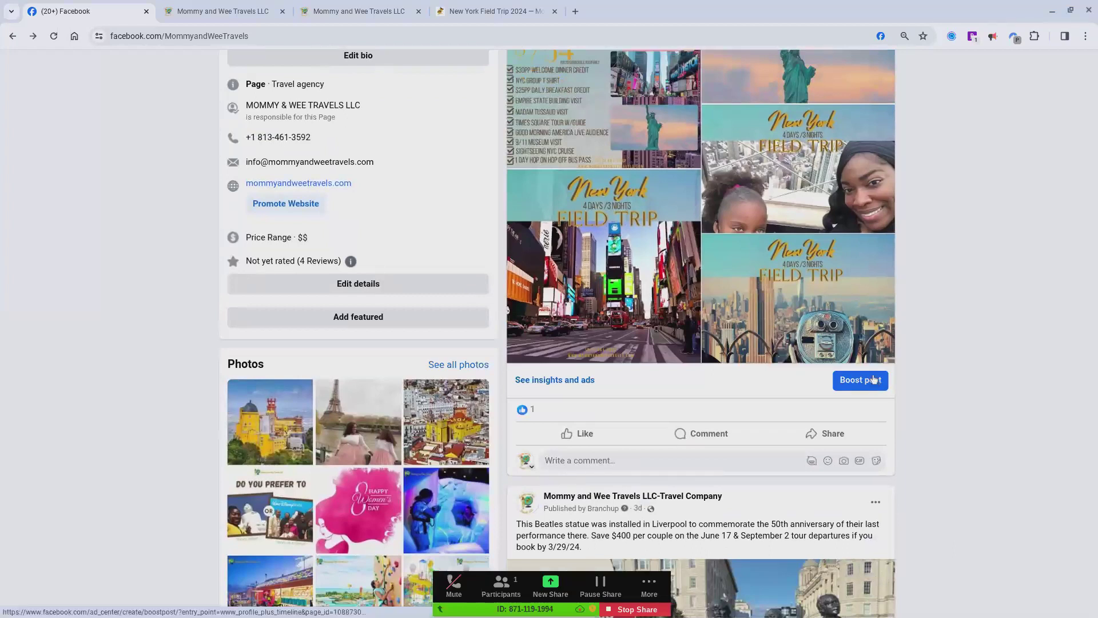
click(873, 380)
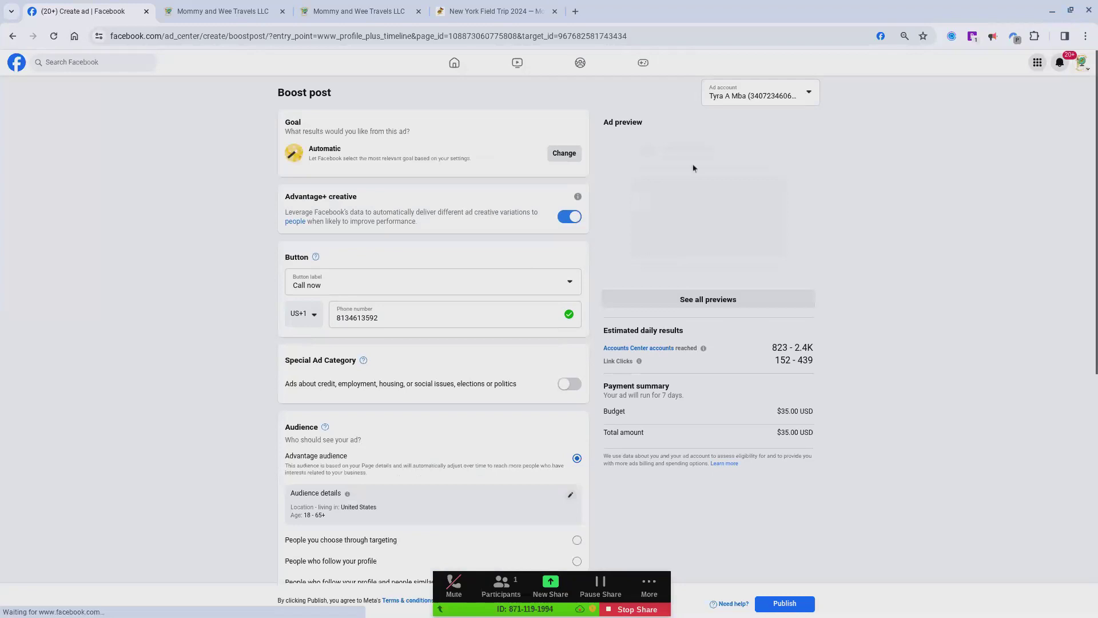
Step: Open the help article on Accounts Center accounts from the budget estimate, and return to the boost's duration and budget settings
scroll(634, 416, down, 7)
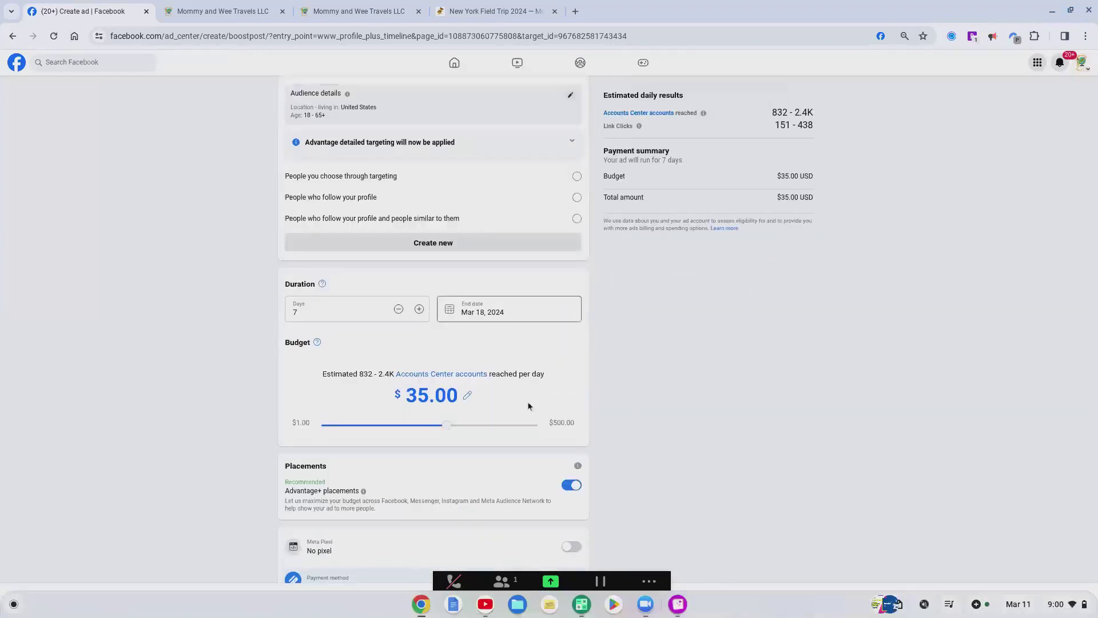
click(473, 374)
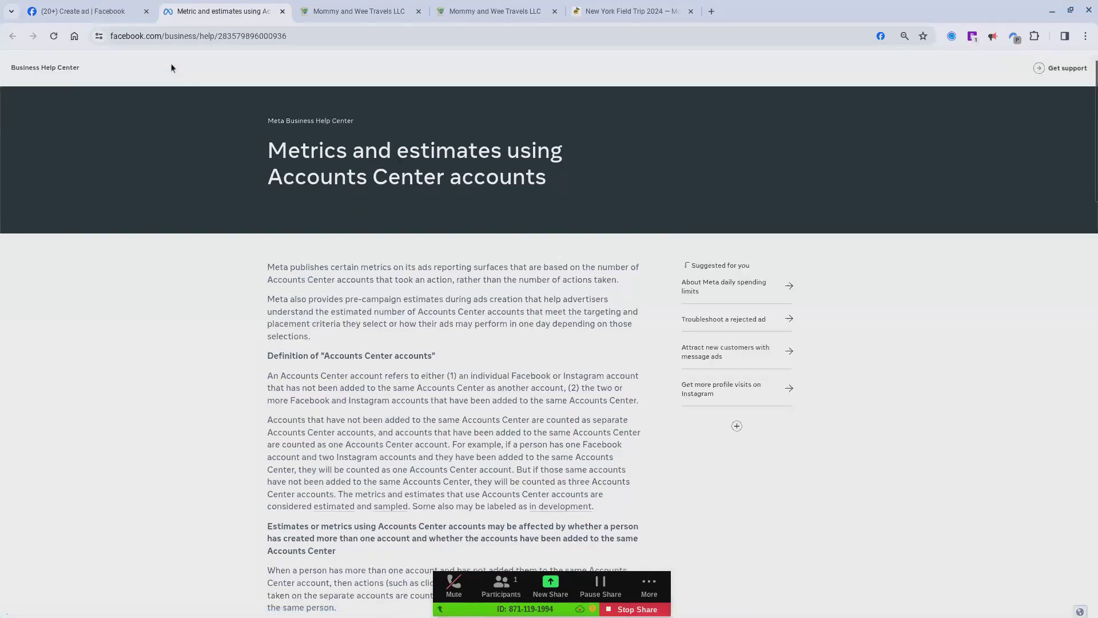
scroll(581, 273, up, 1)
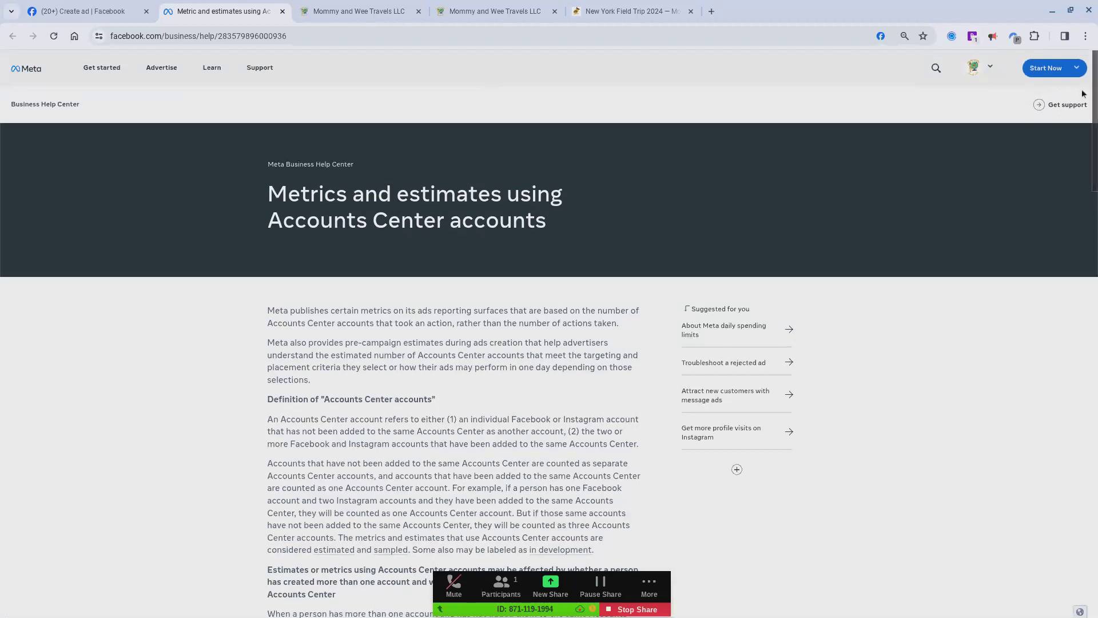
mouse_move(102, 68)
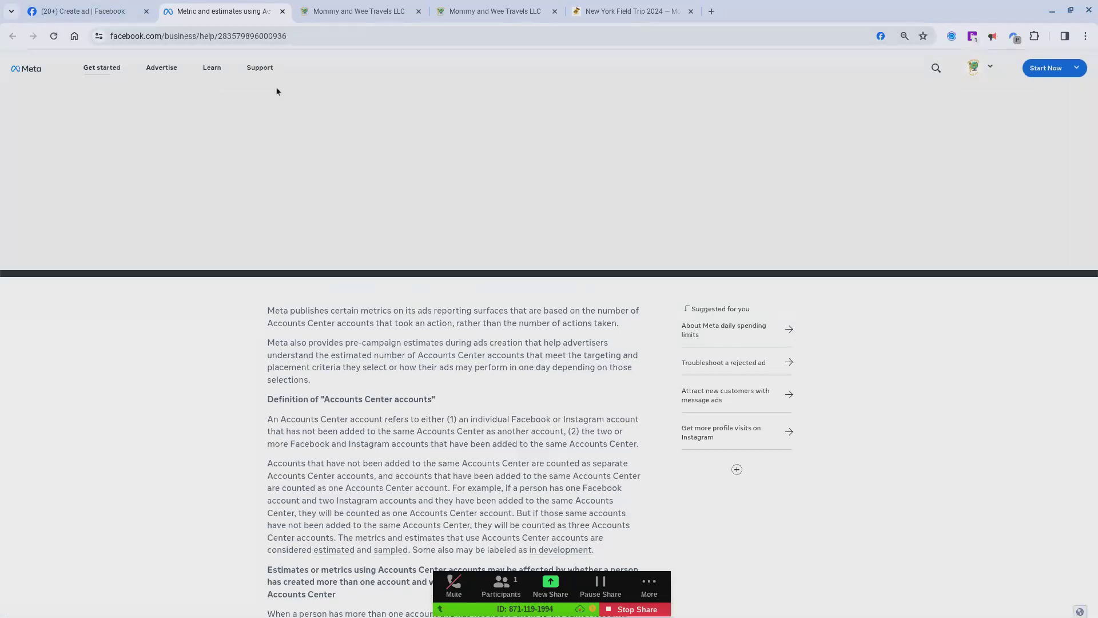
click(120, 12)
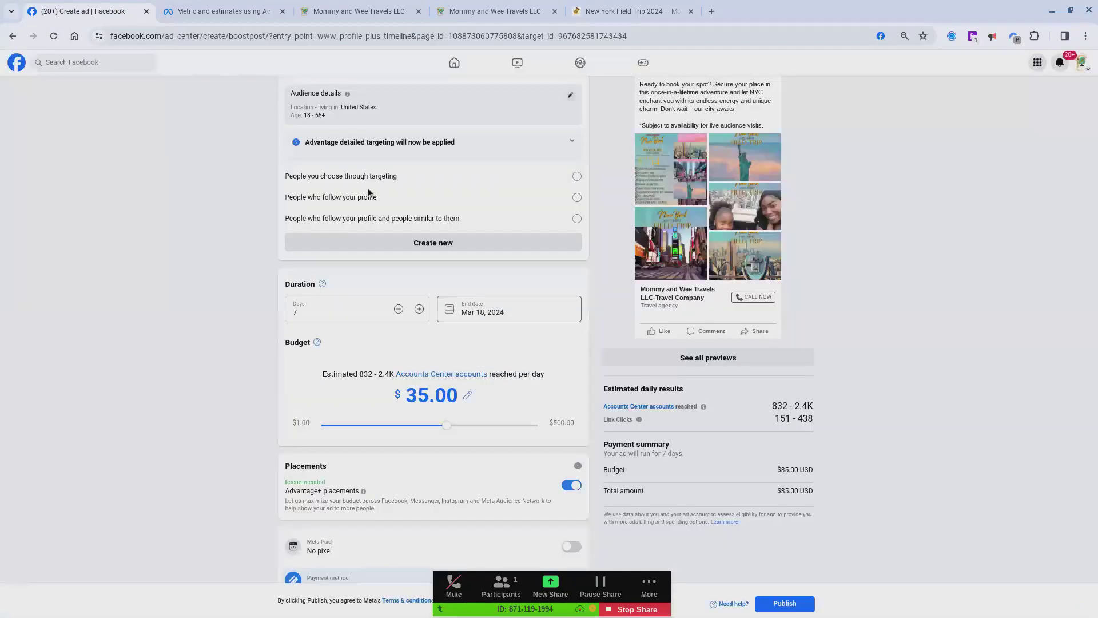
scroll(520, 371, down, 1)
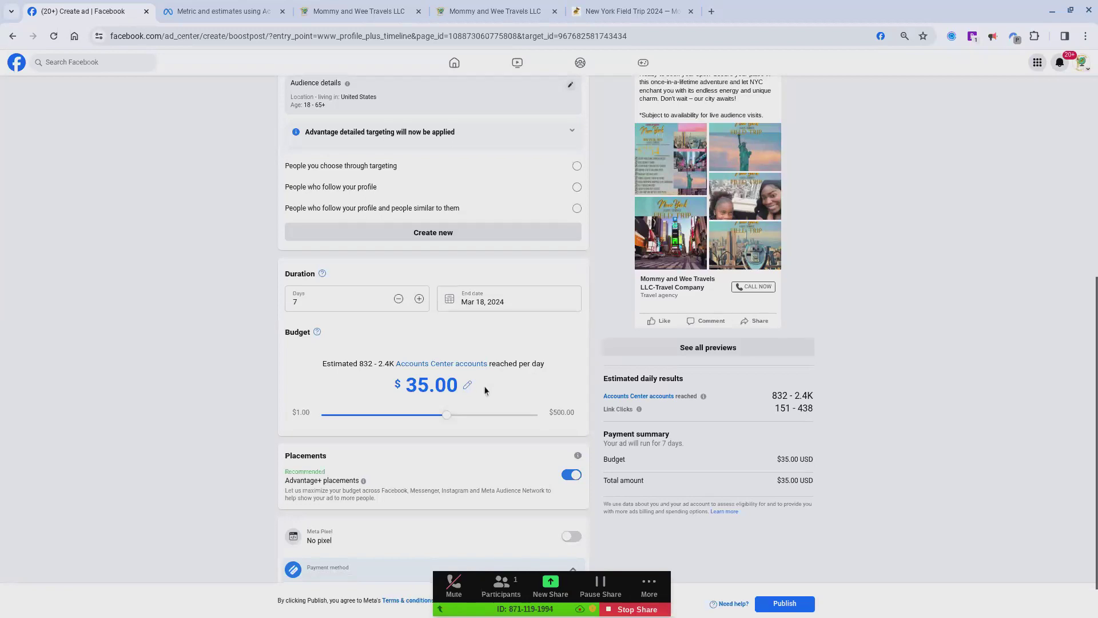
Step: Leave the boost setup without publishing and open Meta Business Suite for the page
scroll(484, 385, down, 2)
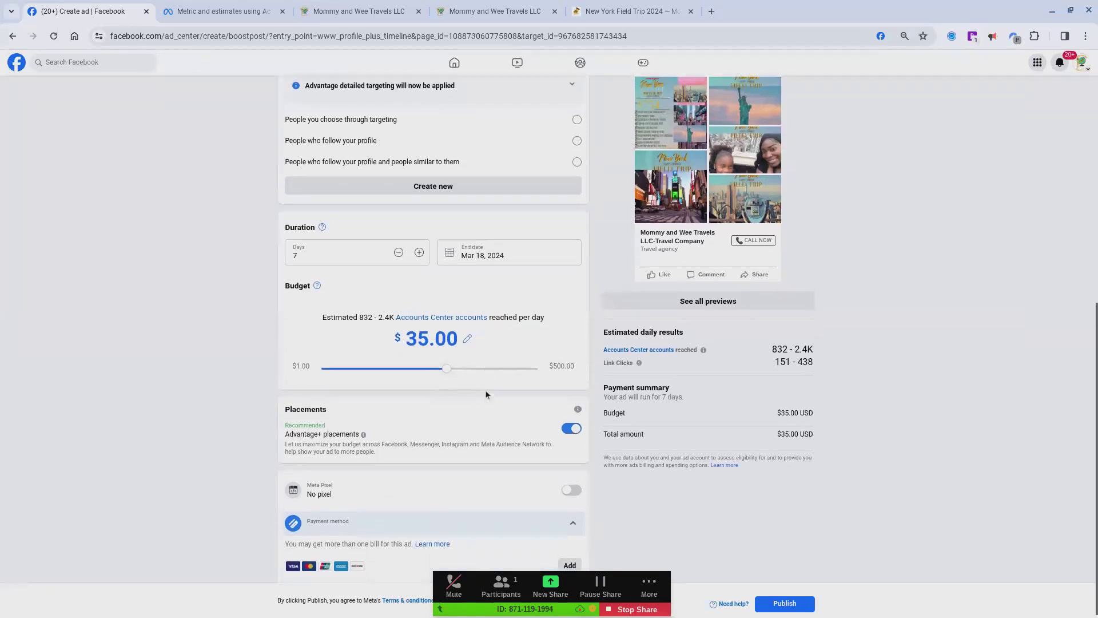
scroll(486, 395, up, 8)
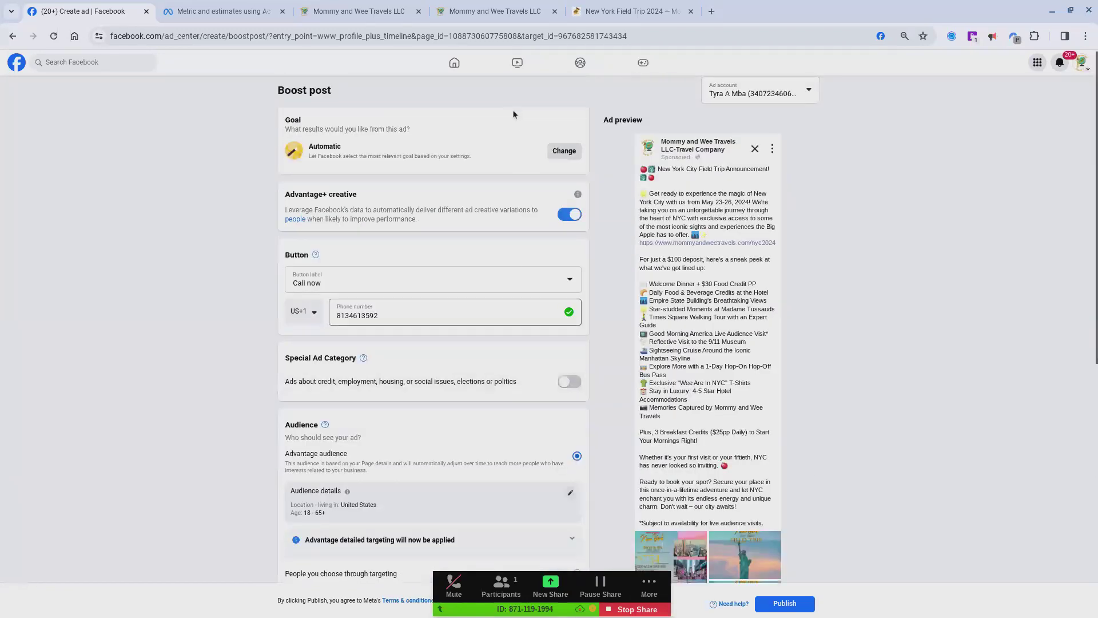
scroll(513, 109, down, 1)
click(468, 37)
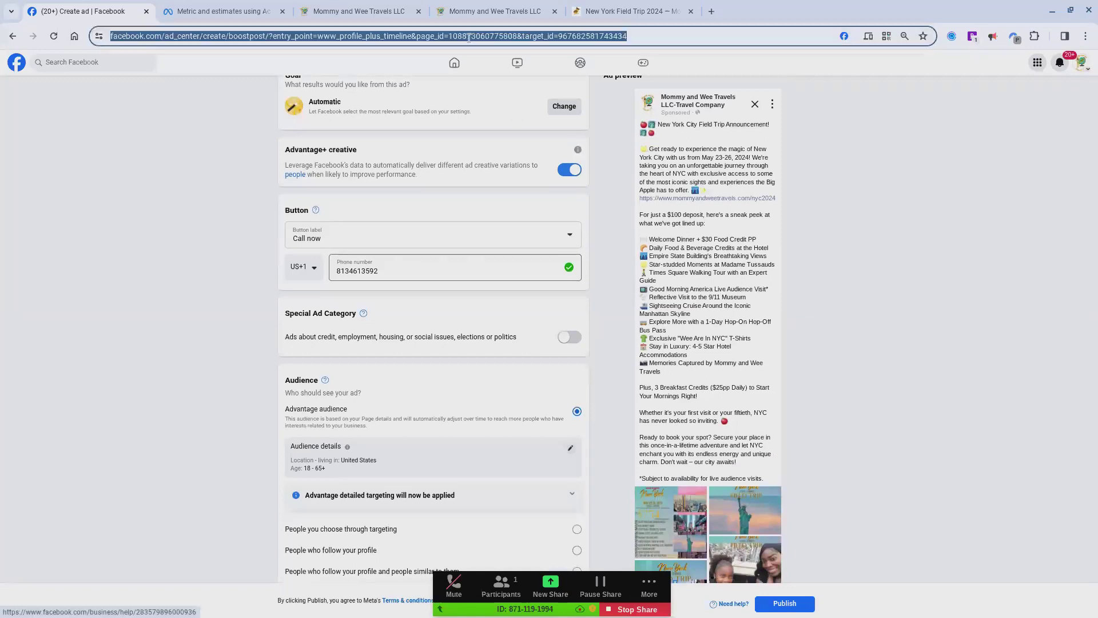
text(met)
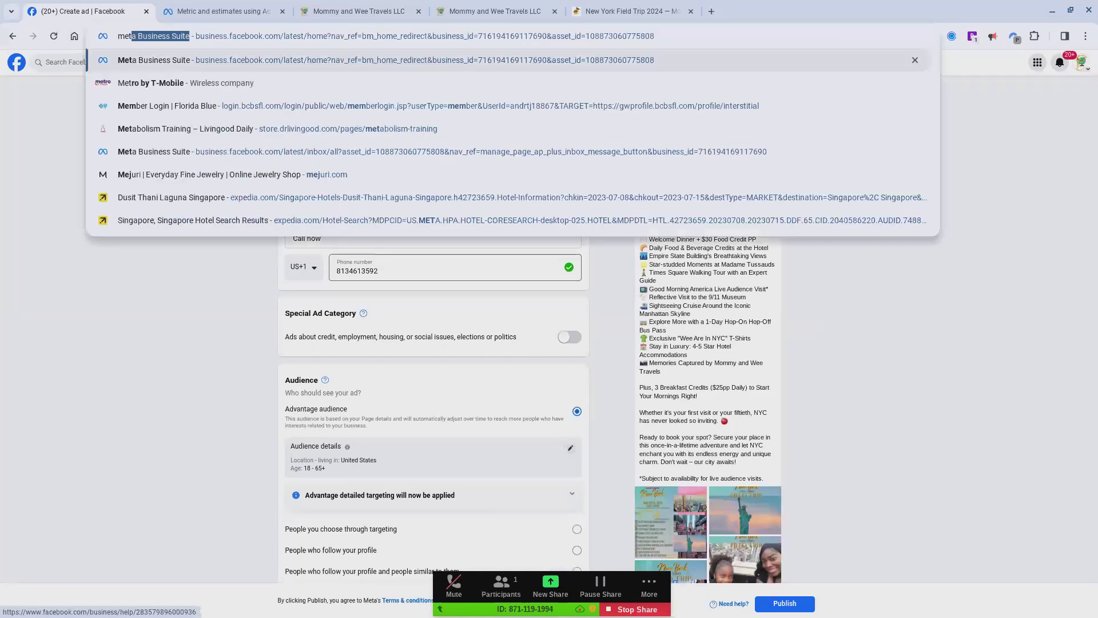
key(Return)
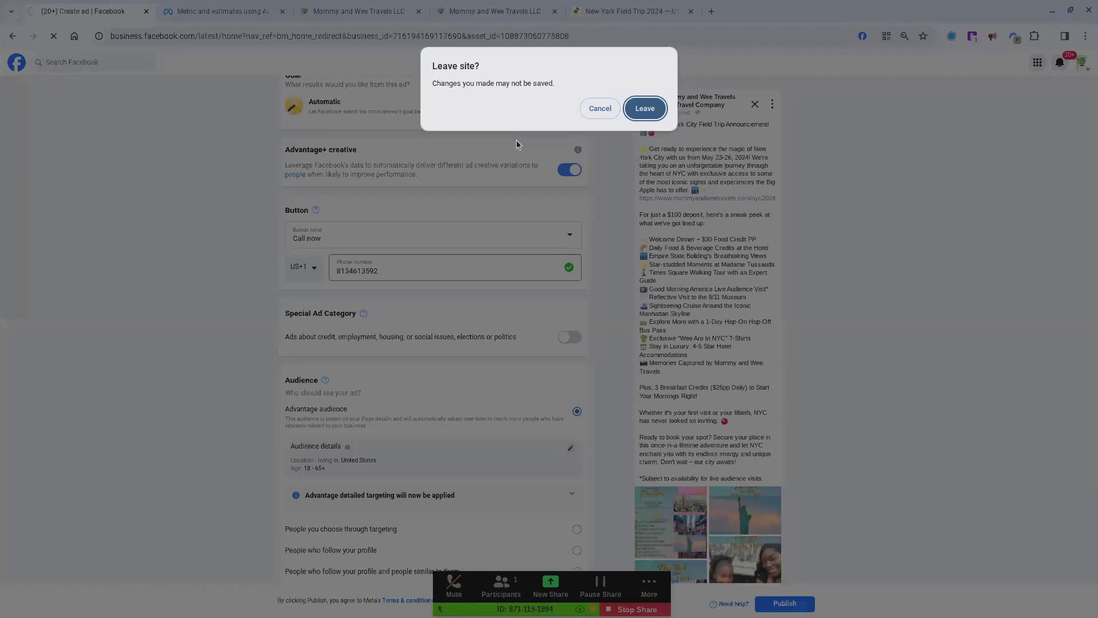
click(646, 108)
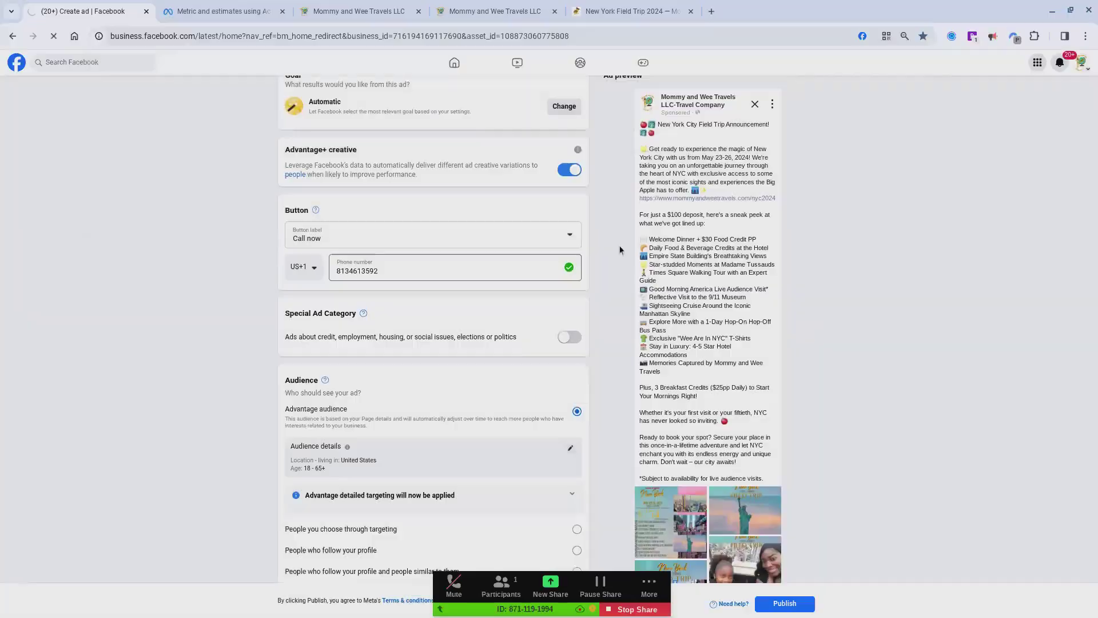
click(652, 588)
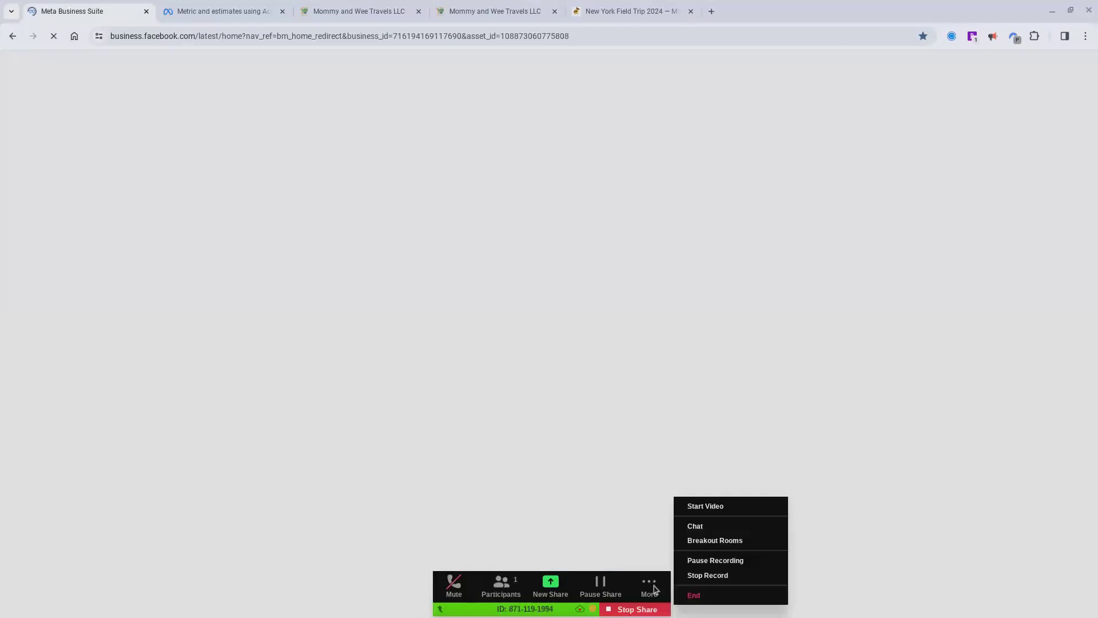
click(709, 567)
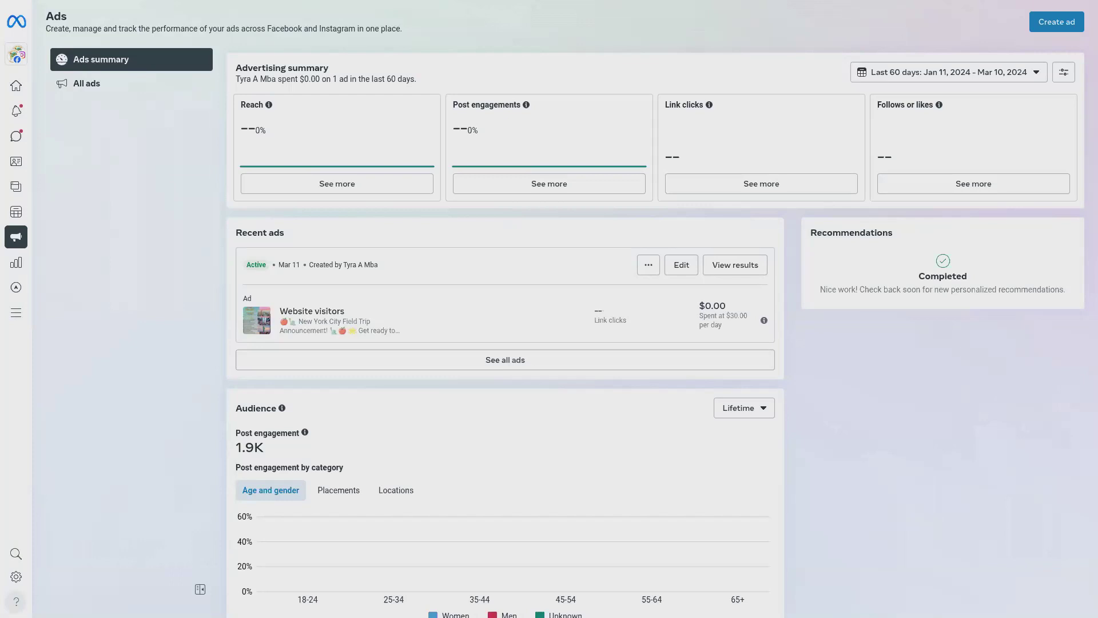
Step: Edit the recent New York City website visitors ad, set its daily budget to $1.00, and save the changes
click(682, 267)
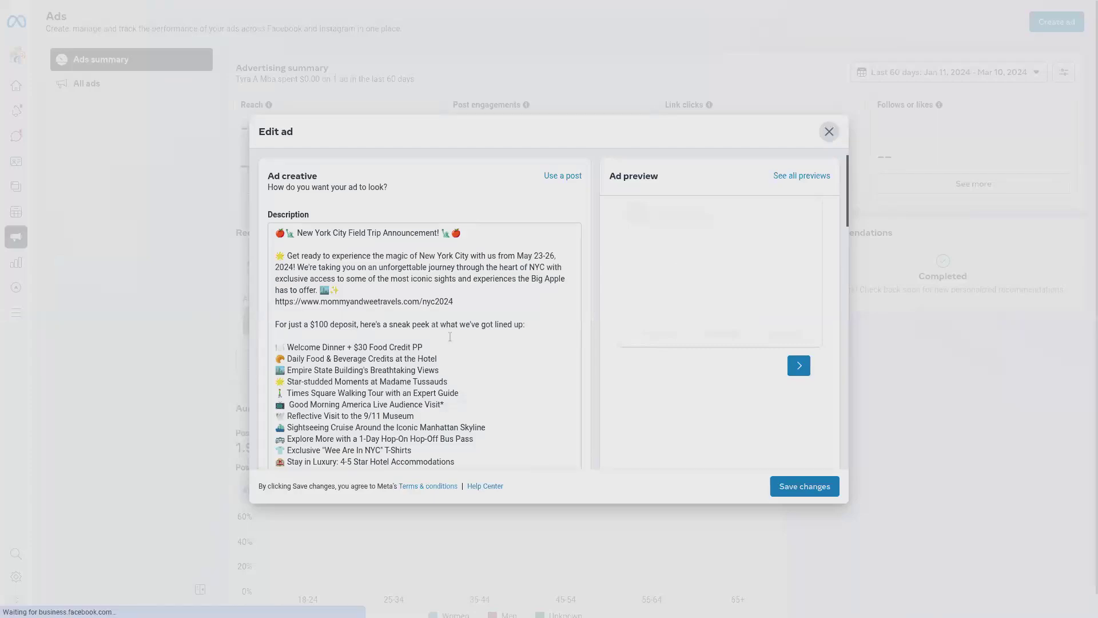
scroll(450, 337, down, 4)
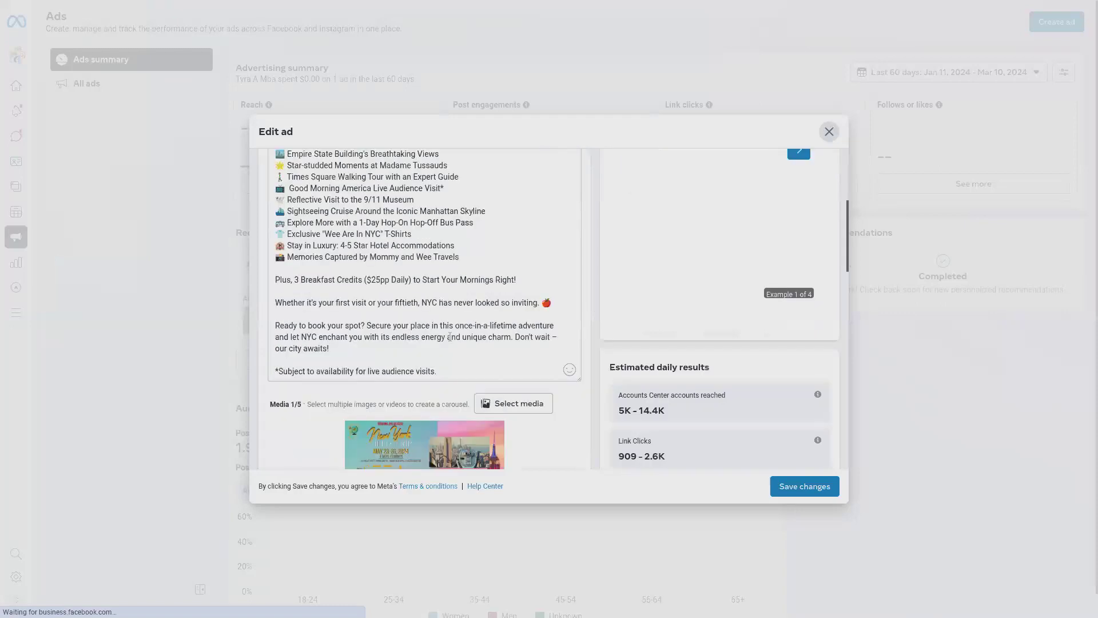
scroll(451, 337, down, 4)
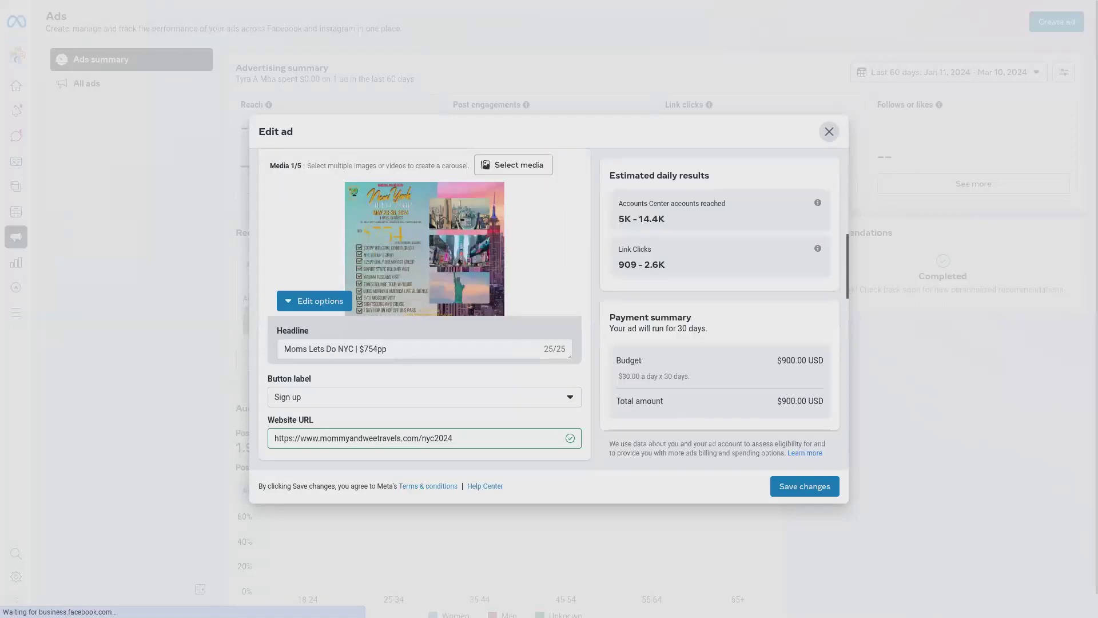
scroll(461, 360, down, 12)
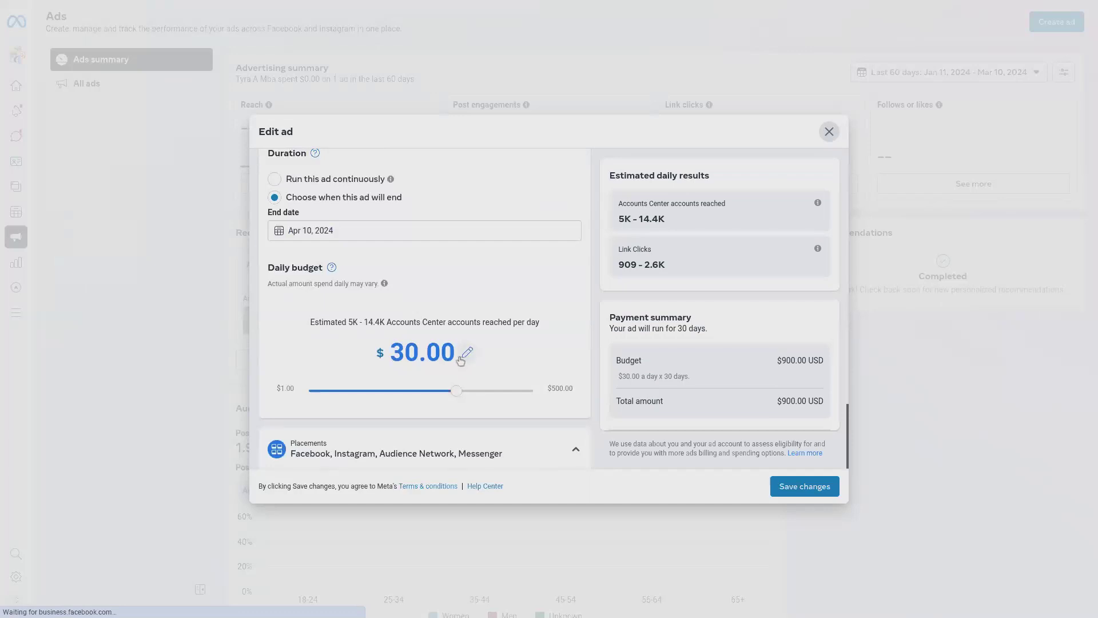
scroll(358, 271, down, 1)
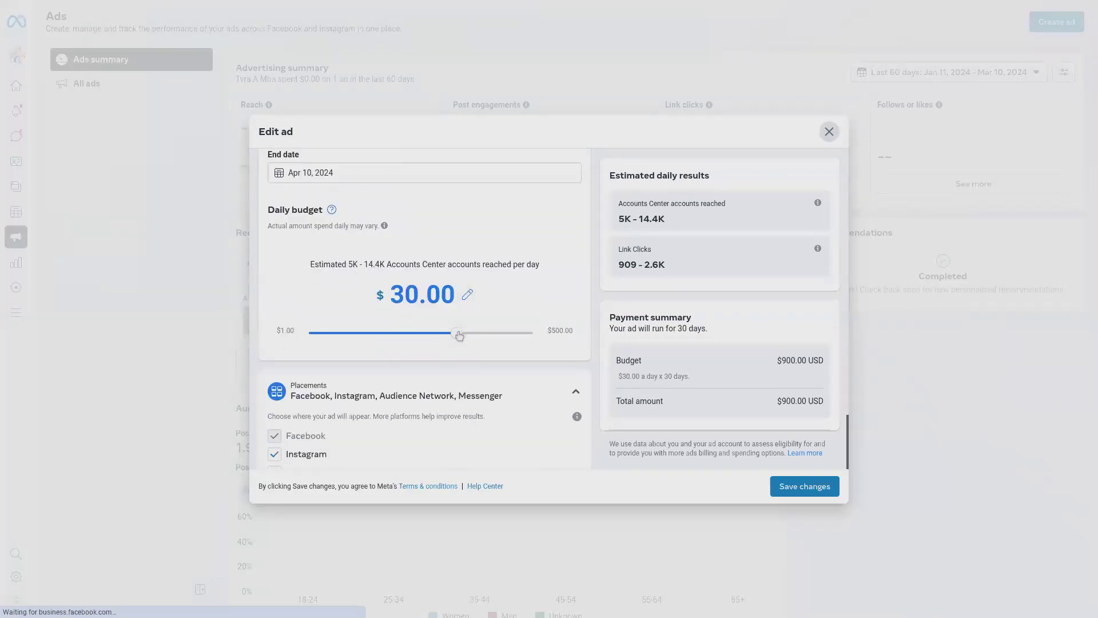
drag(459, 334, 303, 336)
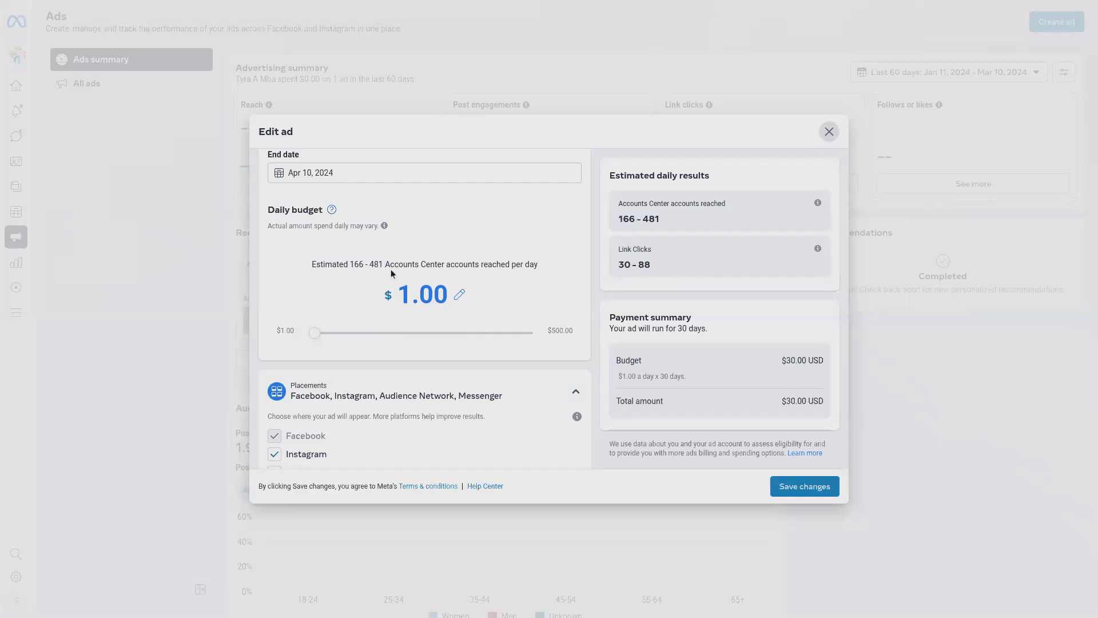
scroll(390, 269, down, 2)
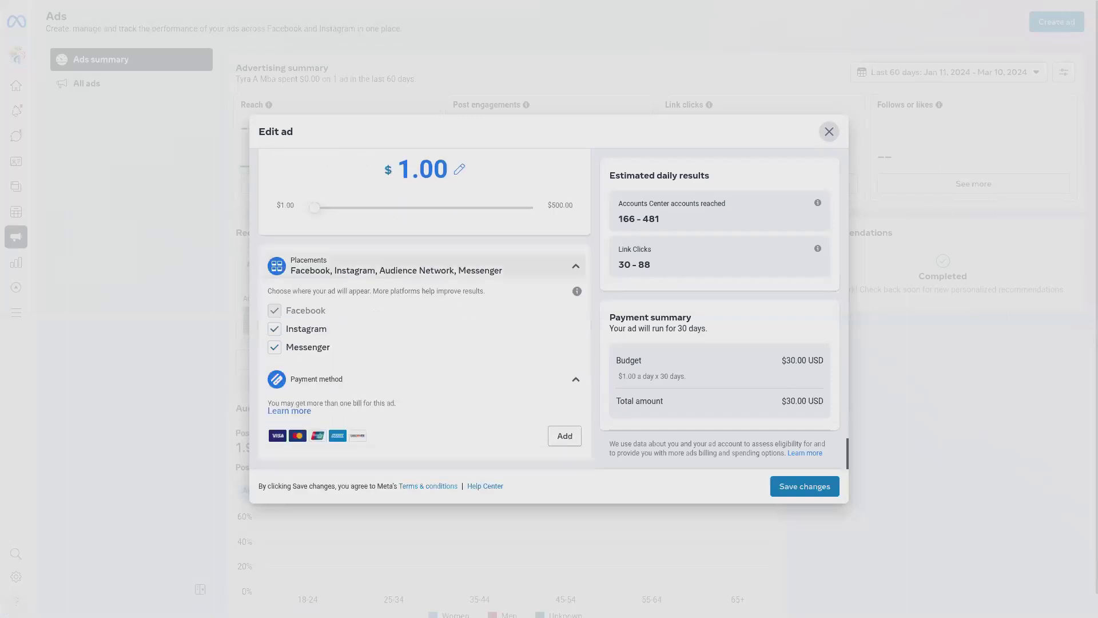
scroll(424, 309, up, 7)
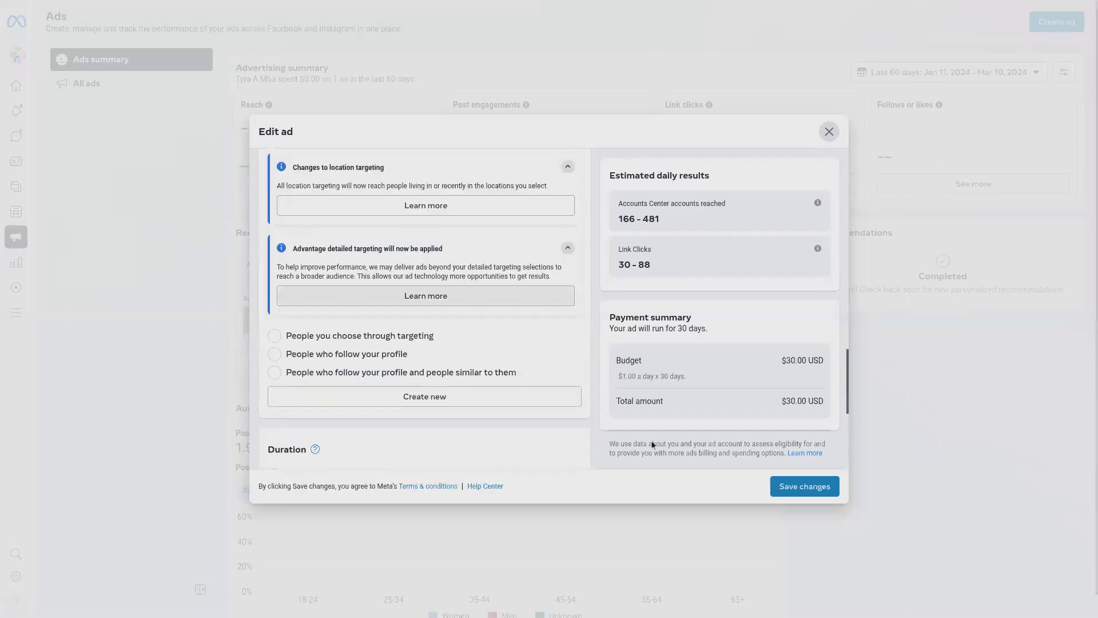
click(807, 488)
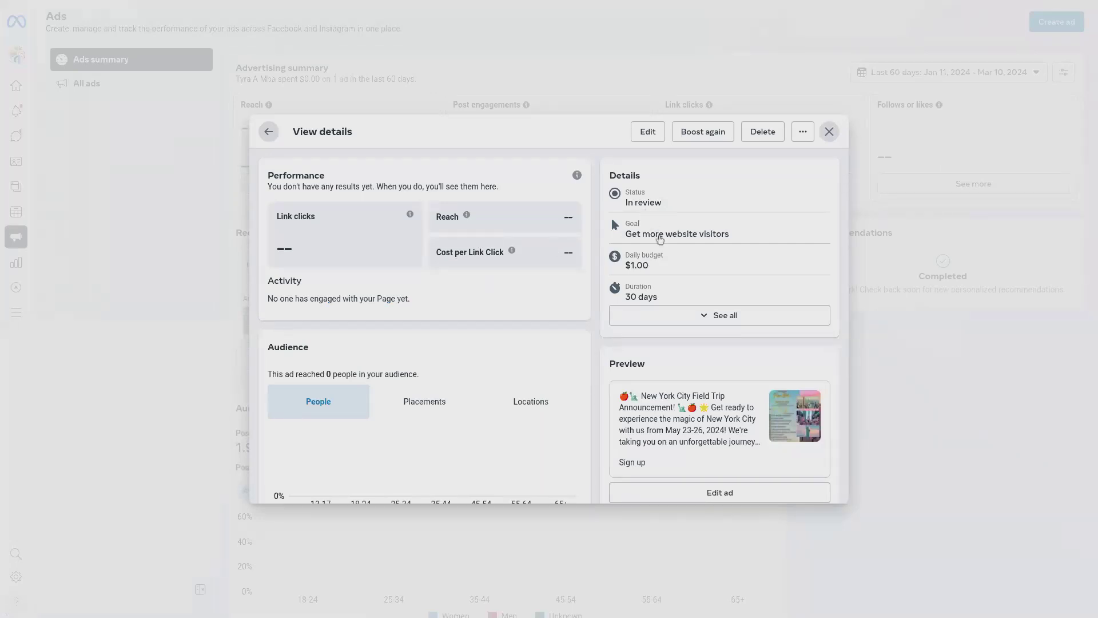
Step: Examine the edited ad's status, goal, budget, duration, preview, audience and payment details
scroll(660, 269, down, 1)
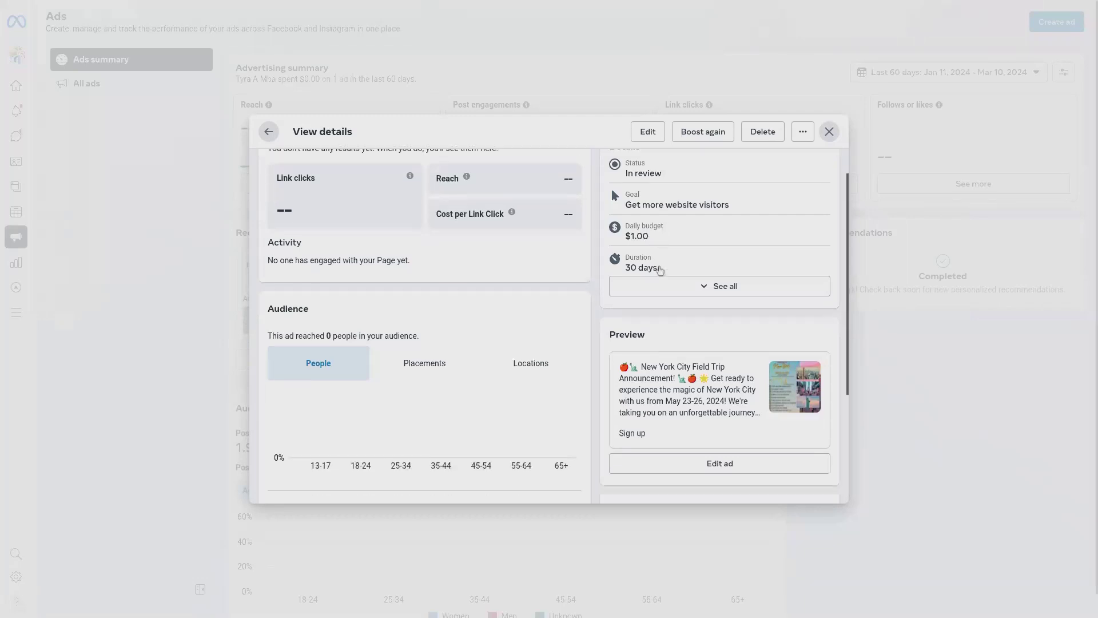
scroll(660, 269, down, 1)
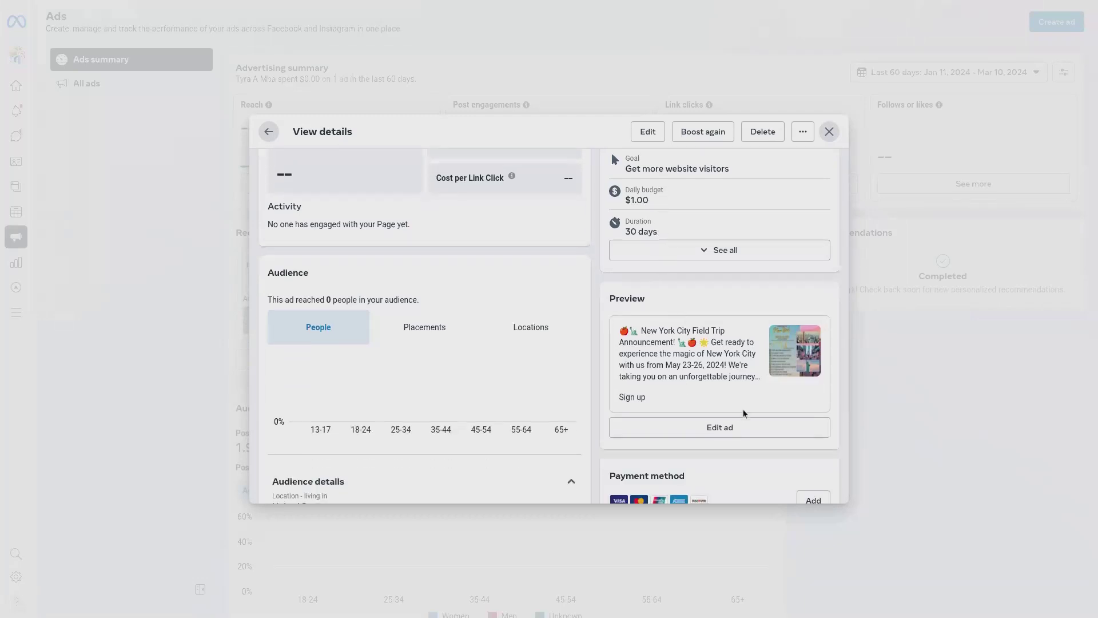
scroll(693, 386, down, 3)
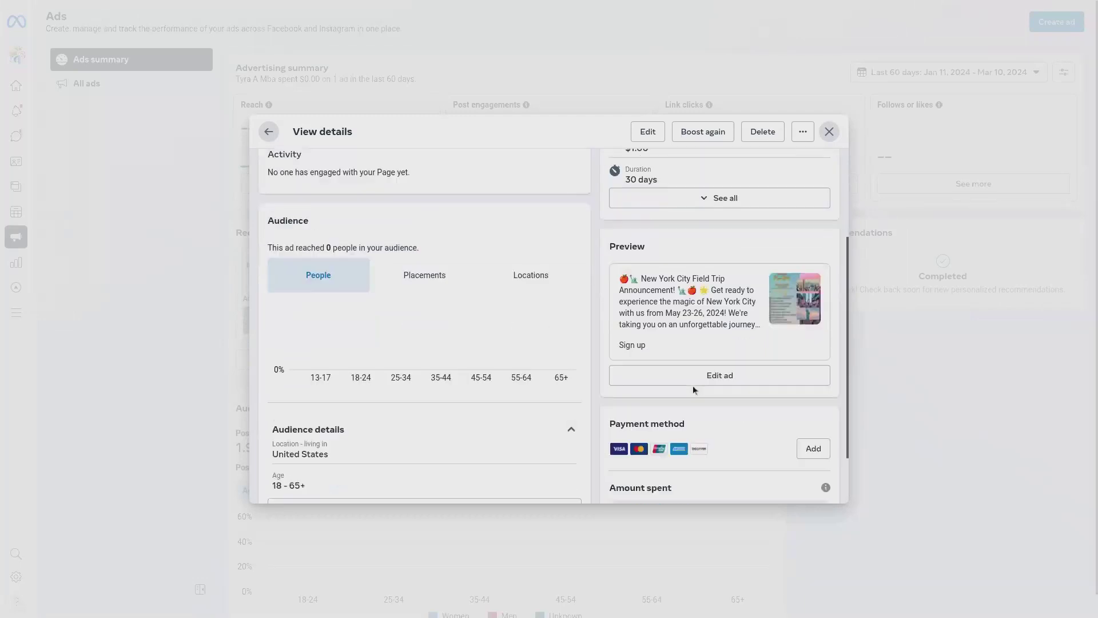
scroll(693, 386, up, 4)
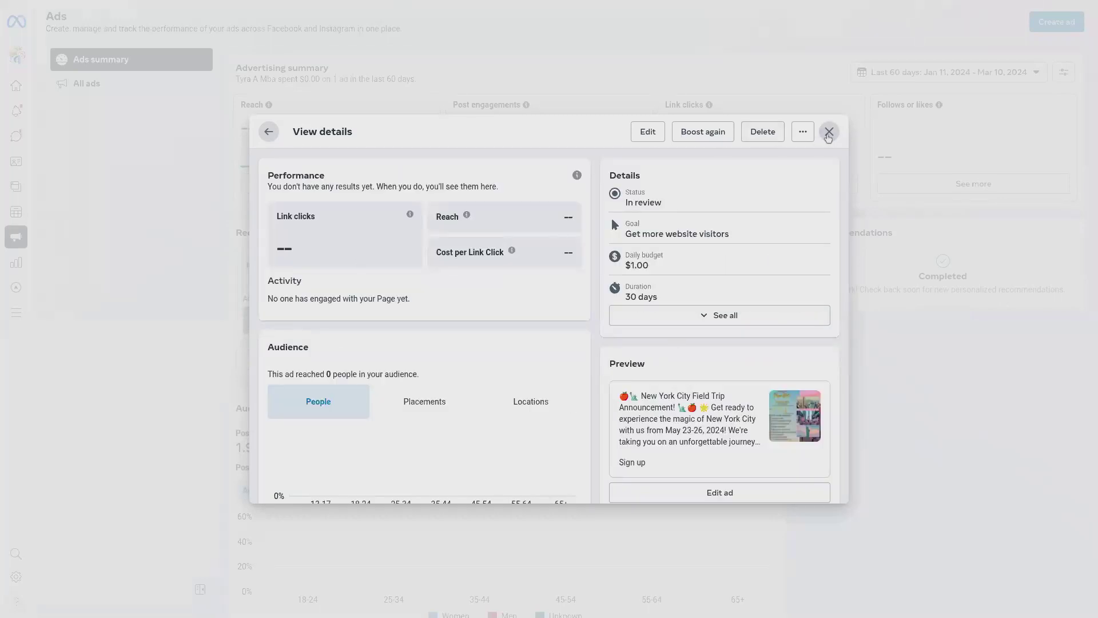
click(829, 136)
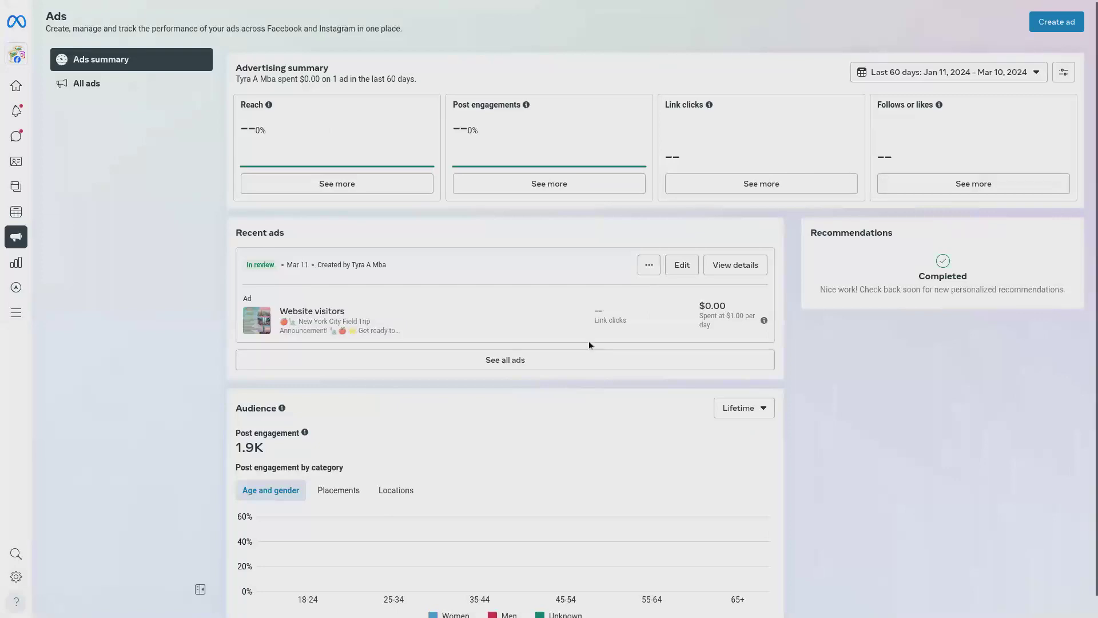
scroll(589, 341, down, 1)
click(756, 246)
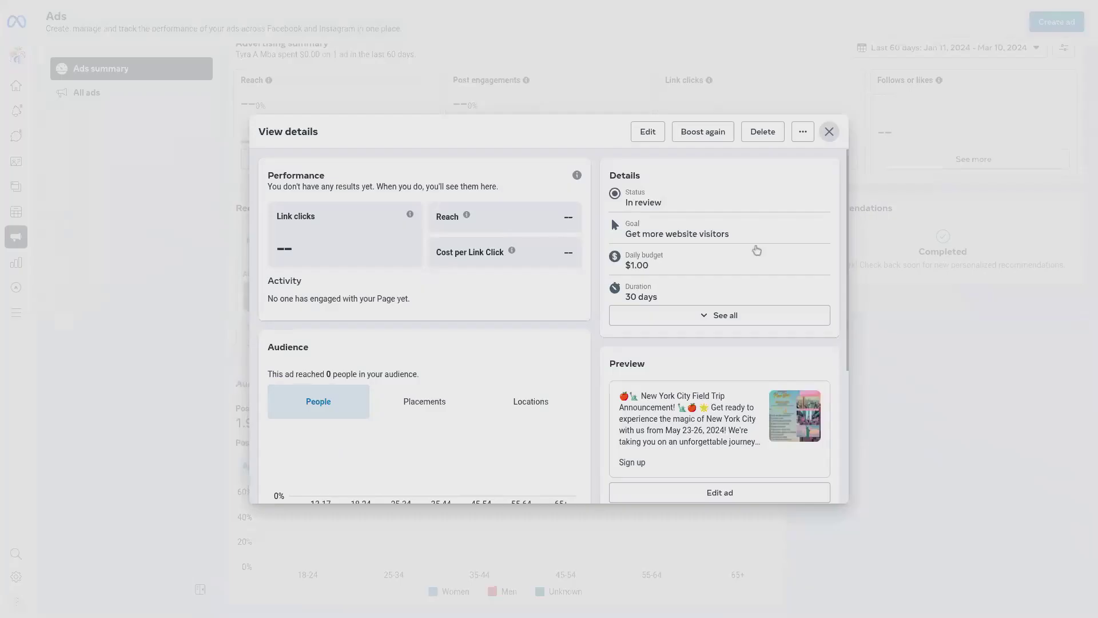
scroll(425, 344, down, 3)
scroll(425, 344, down, 1)
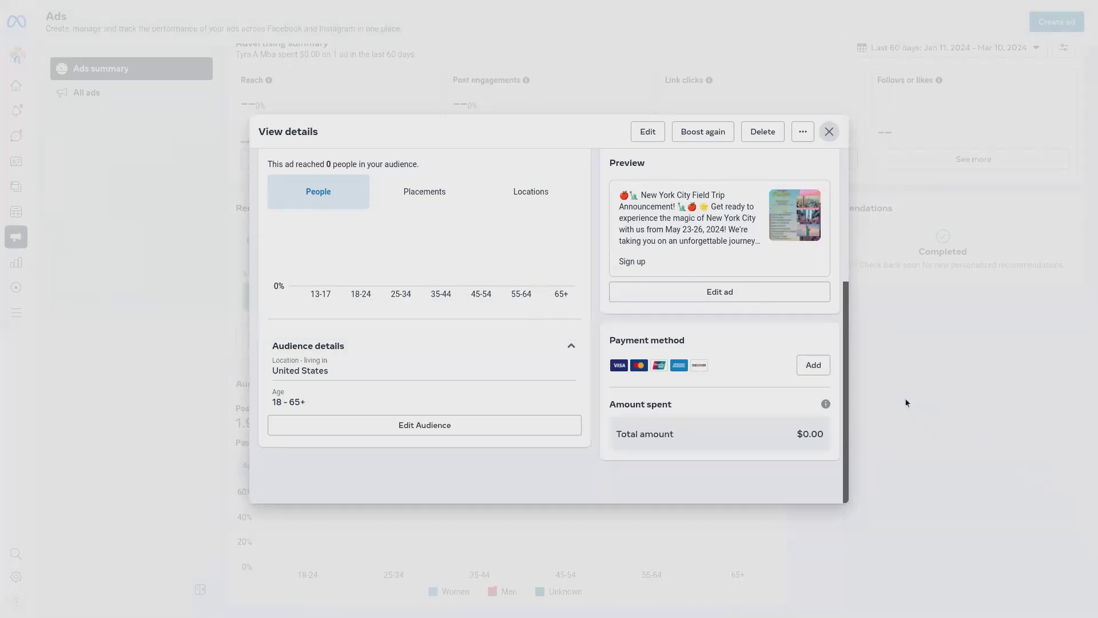
Step: Edit the ad's audience to target women aged 30 to 55 in the United States, and save the audience
click(347, 427)
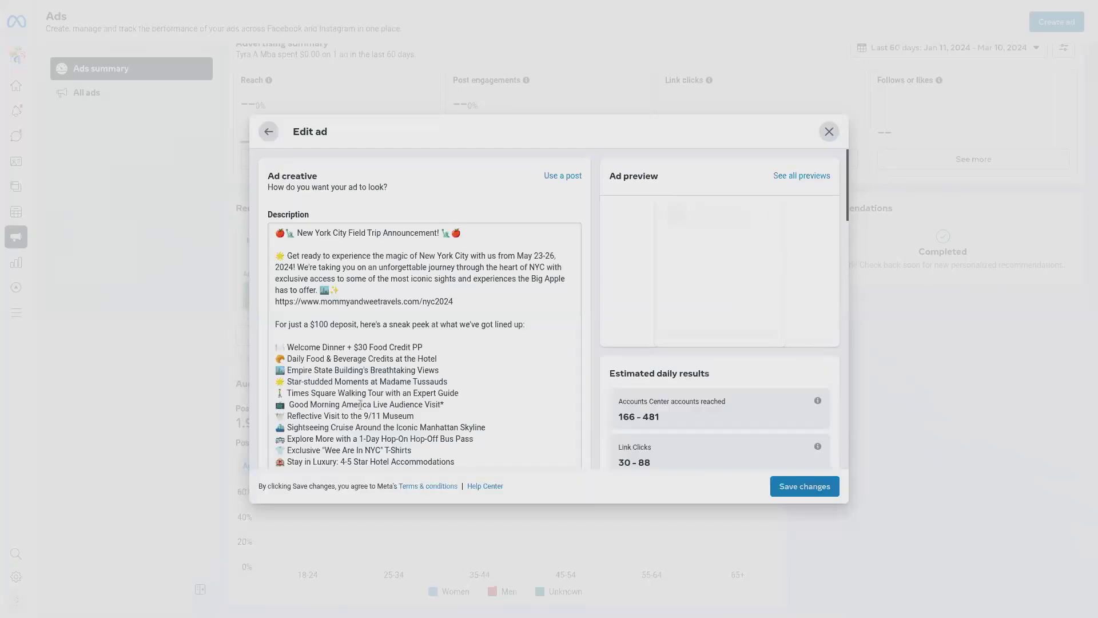
scroll(348, 427, down, 10)
scroll(424, 309, down, 1)
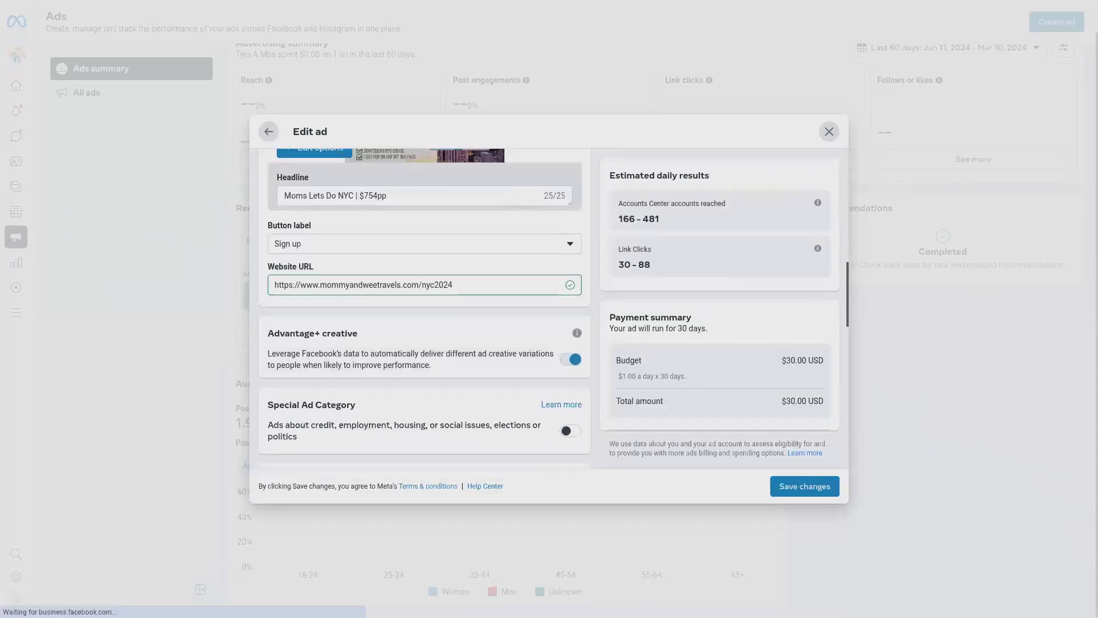
scroll(584, 327, down, 3)
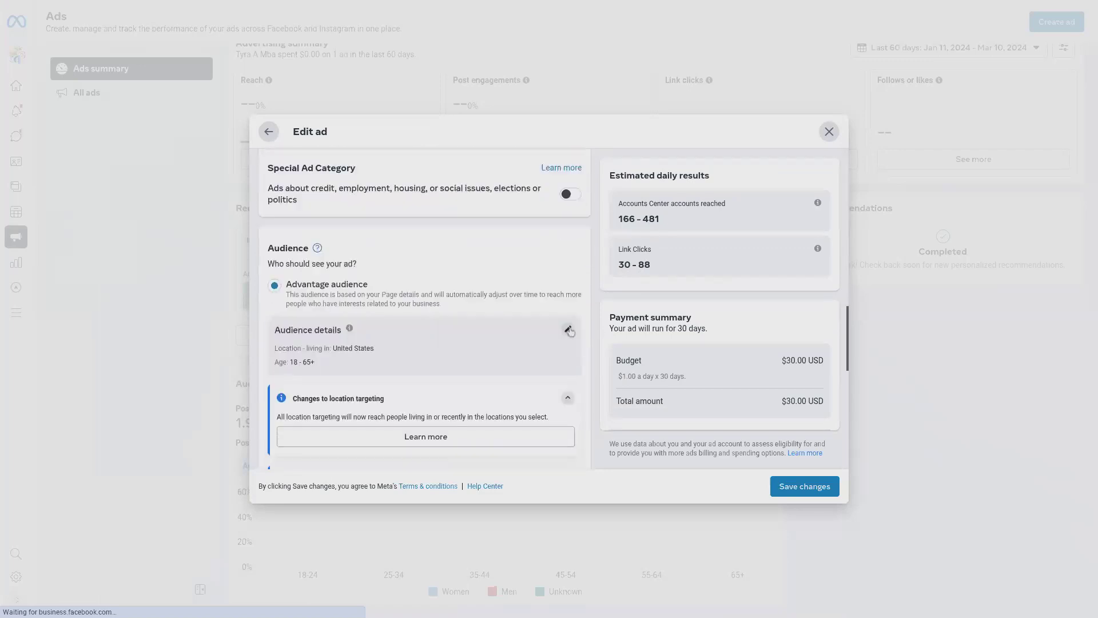
click(567, 330)
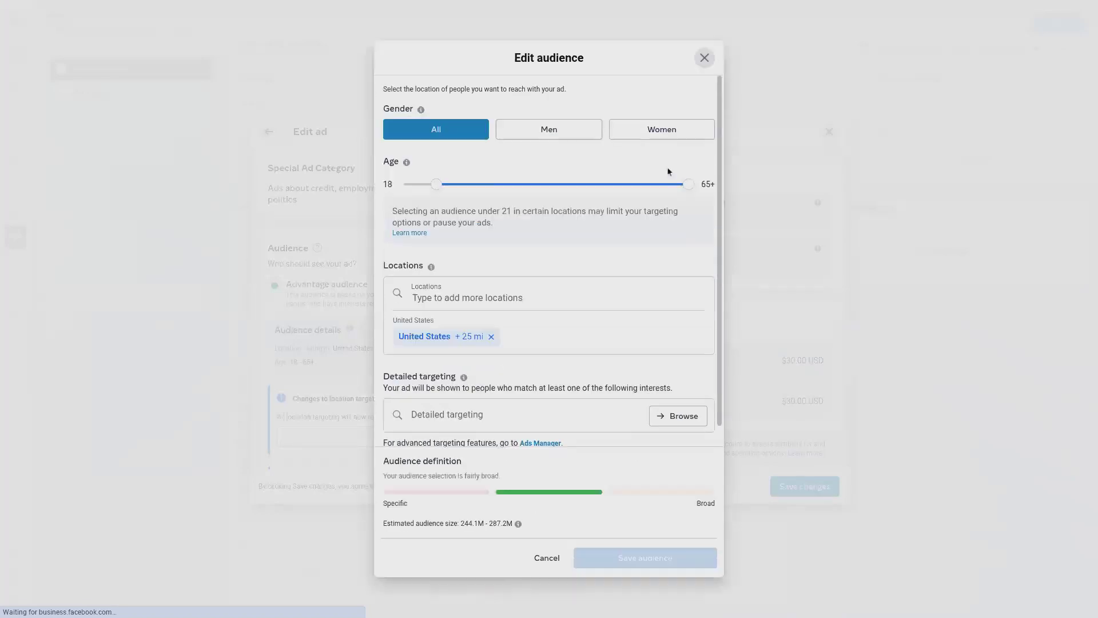
click(661, 137)
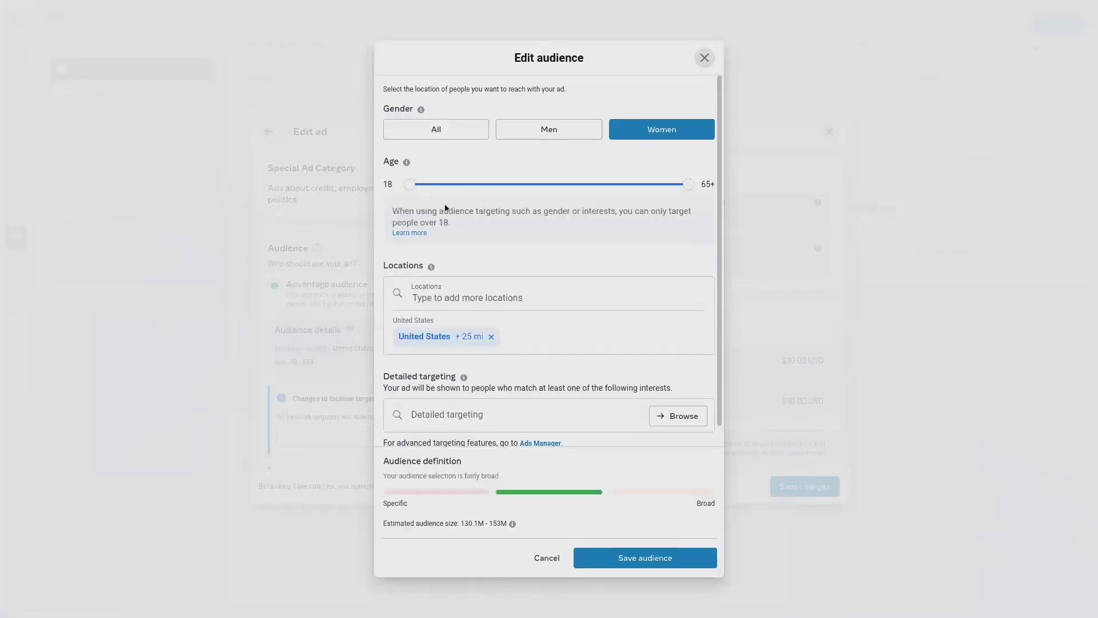
drag(413, 191, 425, 191)
drag(688, 191, 634, 195)
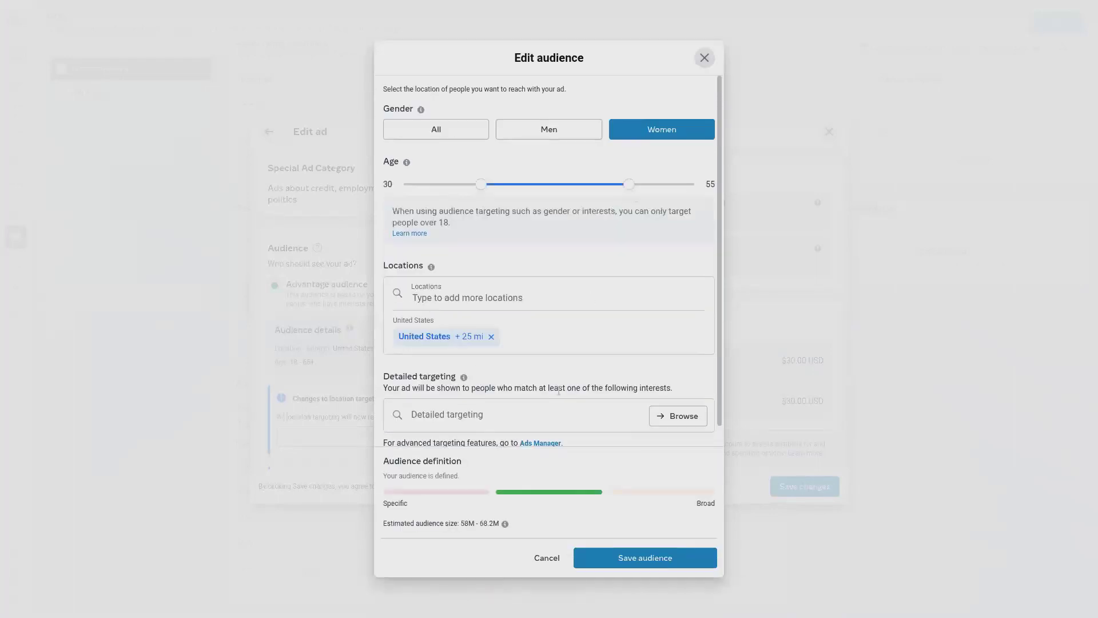
scroll(616, 365, down, 1)
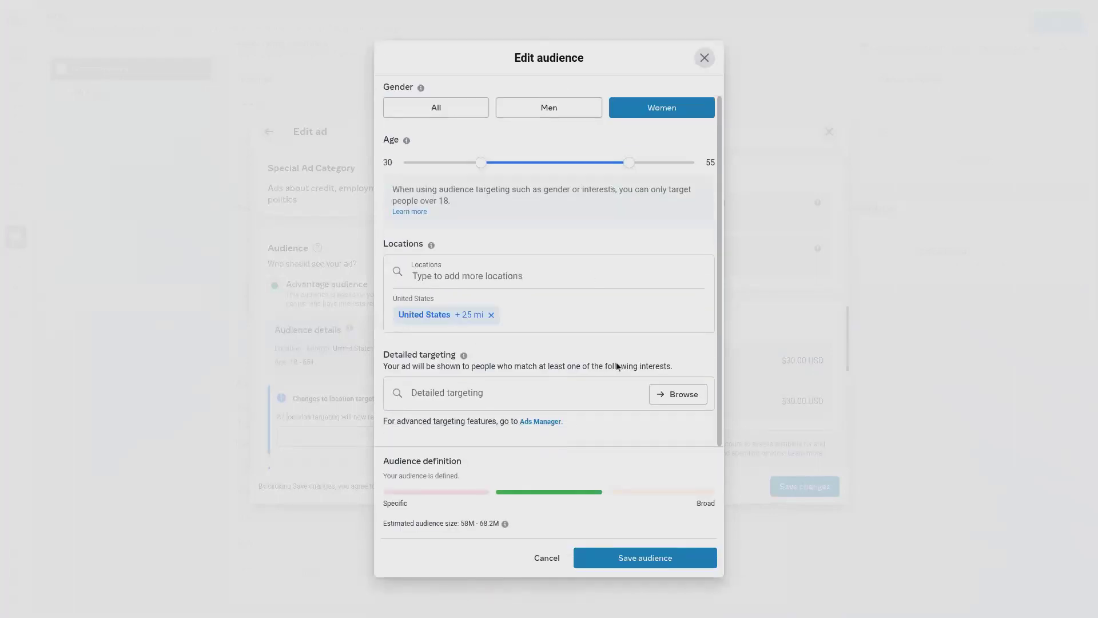
click(651, 560)
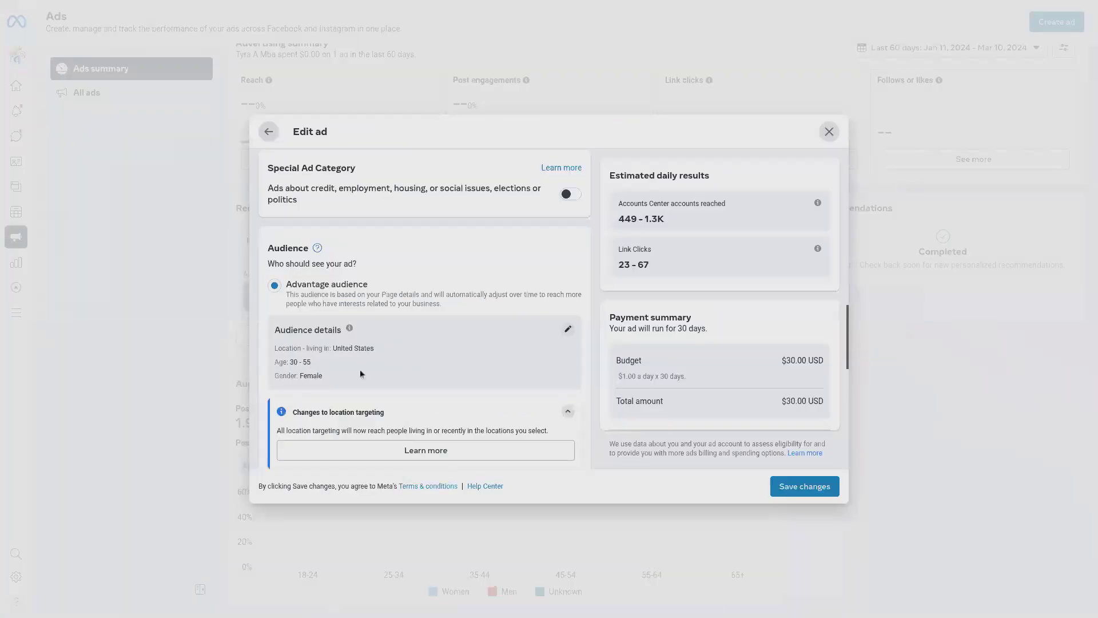
Step: Review the ad's audience, duration, daily budget, placements and payment settings, and save the ad changes
scroll(417, 369, down, 5)
scroll(417, 366, down, 2)
scroll(425, 343, down, 1)
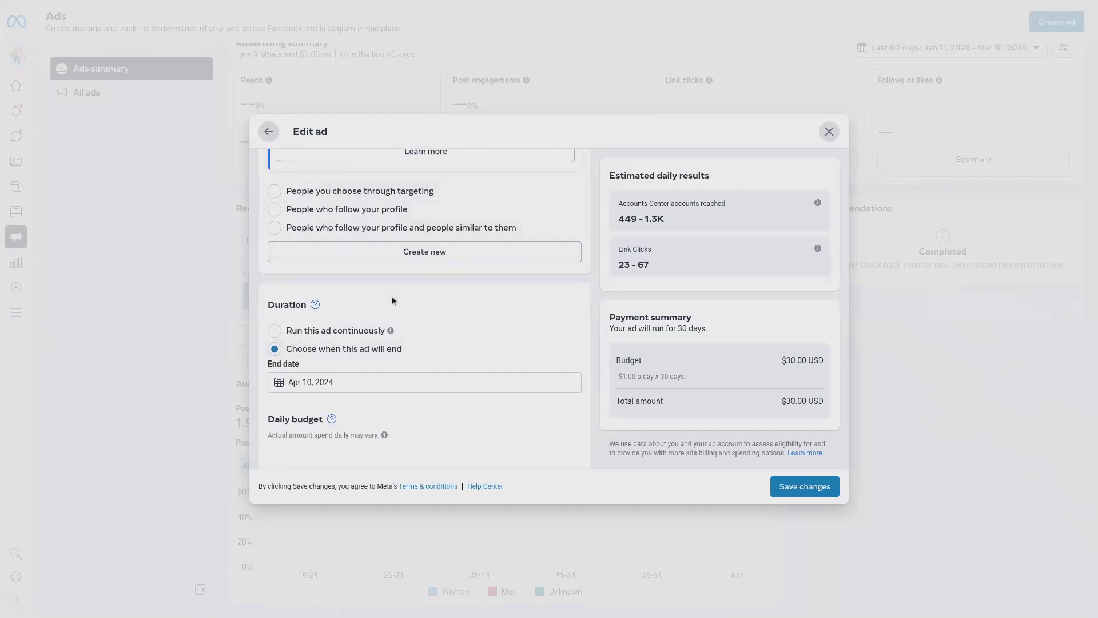
scroll(392, 301, up, 5)
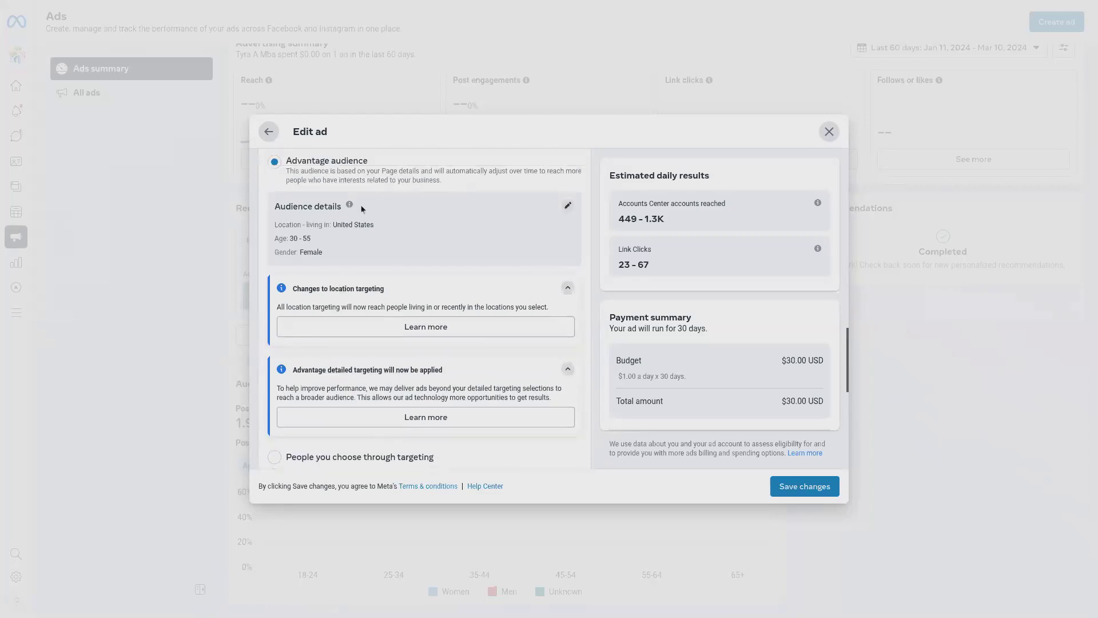
scroll(464, 262, down, 5)
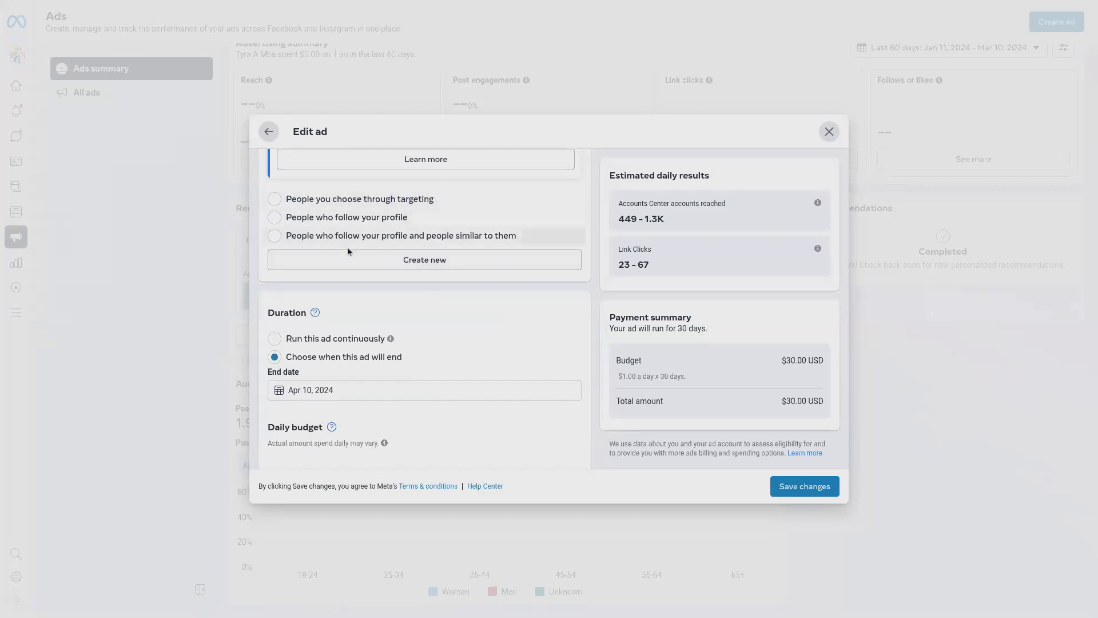
scroll(386, 310, down, 1)
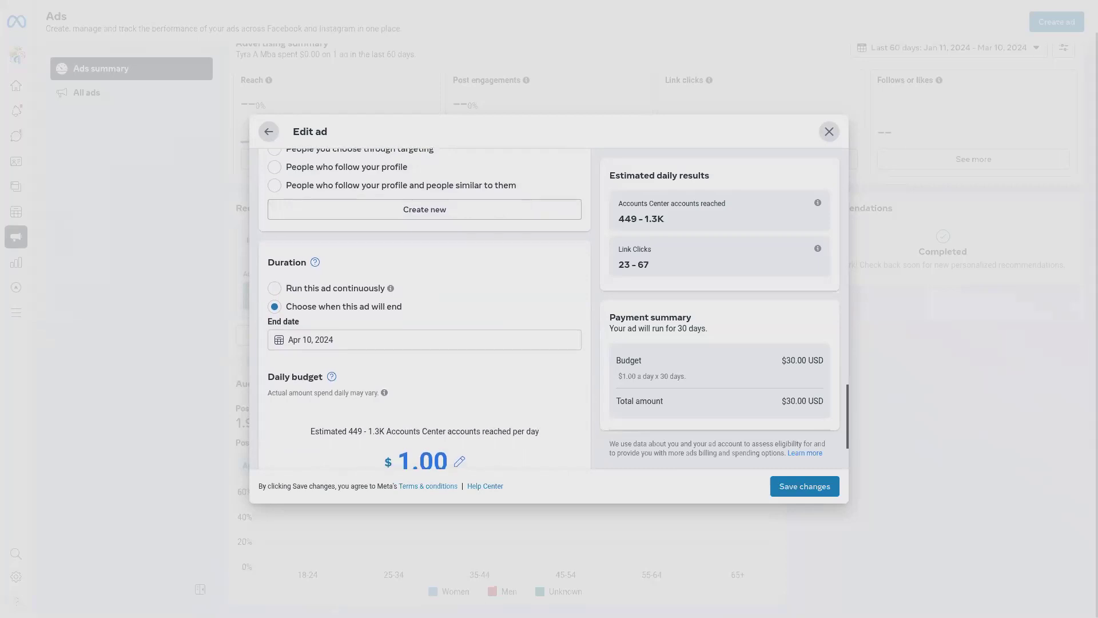
scroll(425, 309, down, 1)
scroll(425, 309, down, 5)
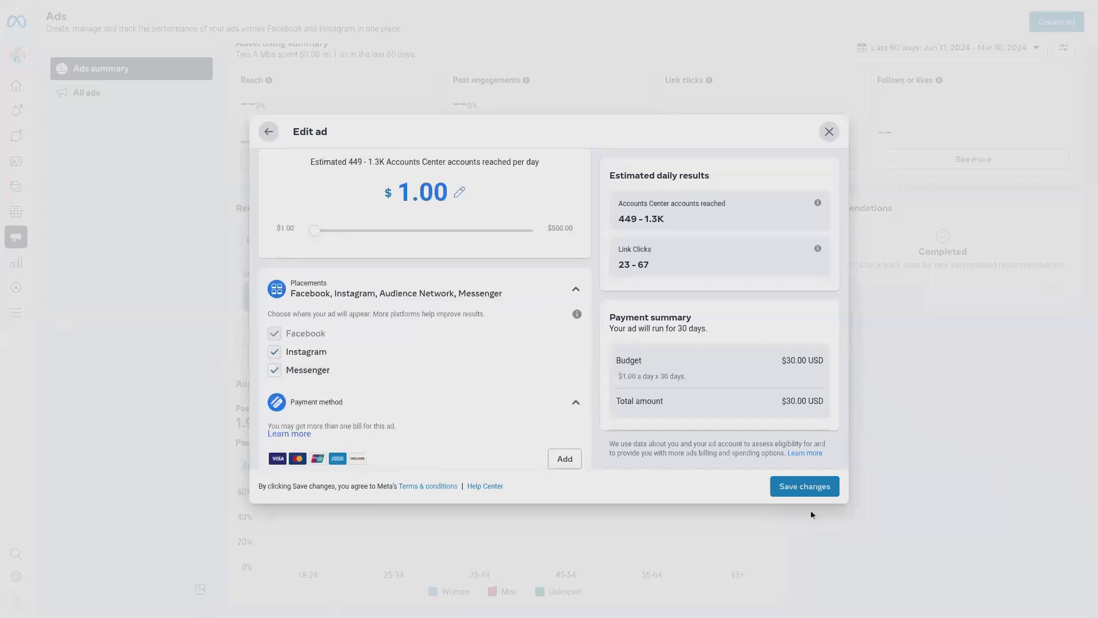
click(802, 487)
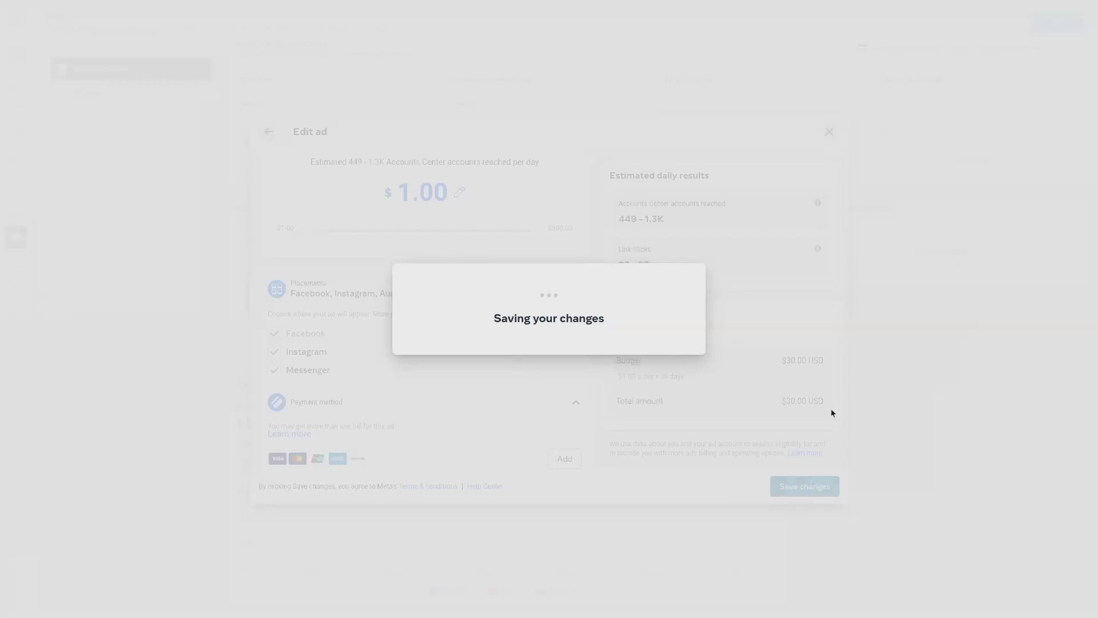
Step: Check the saved audience in the ad's details, closing and reopening the details of the website visitors ad
scroll(554, 343, down, 4)
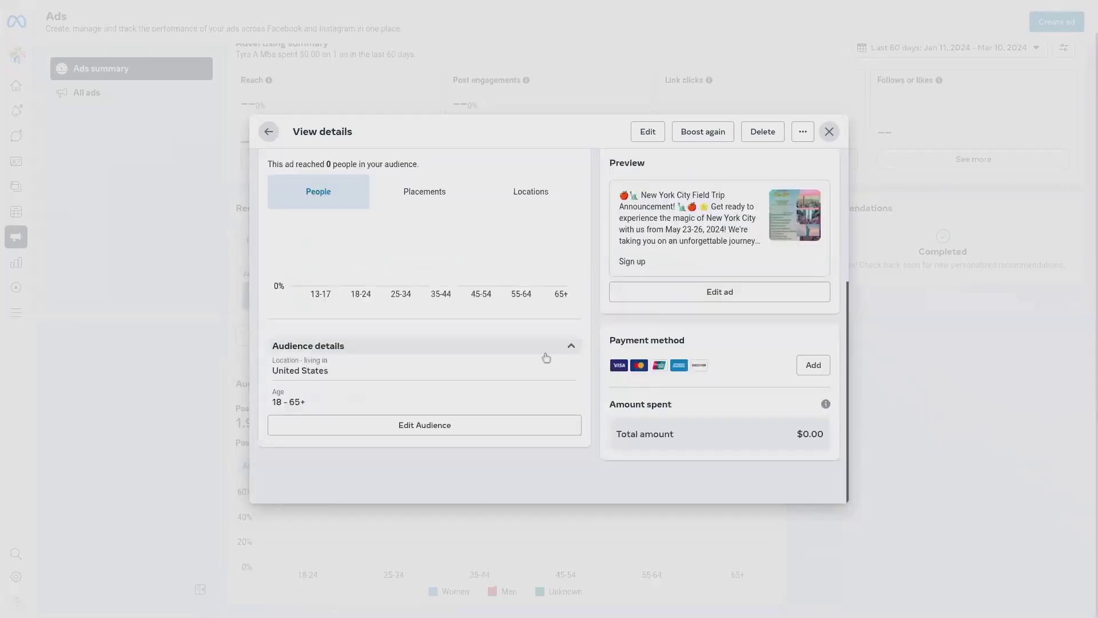
scroll(480, 379, up, 4)
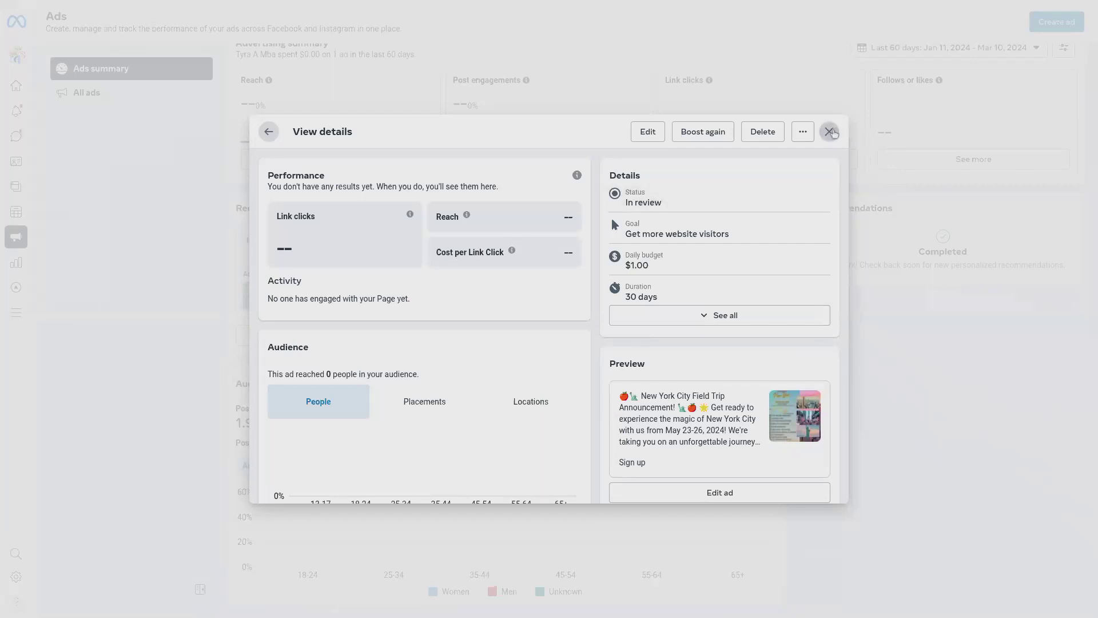
click(830, 132)
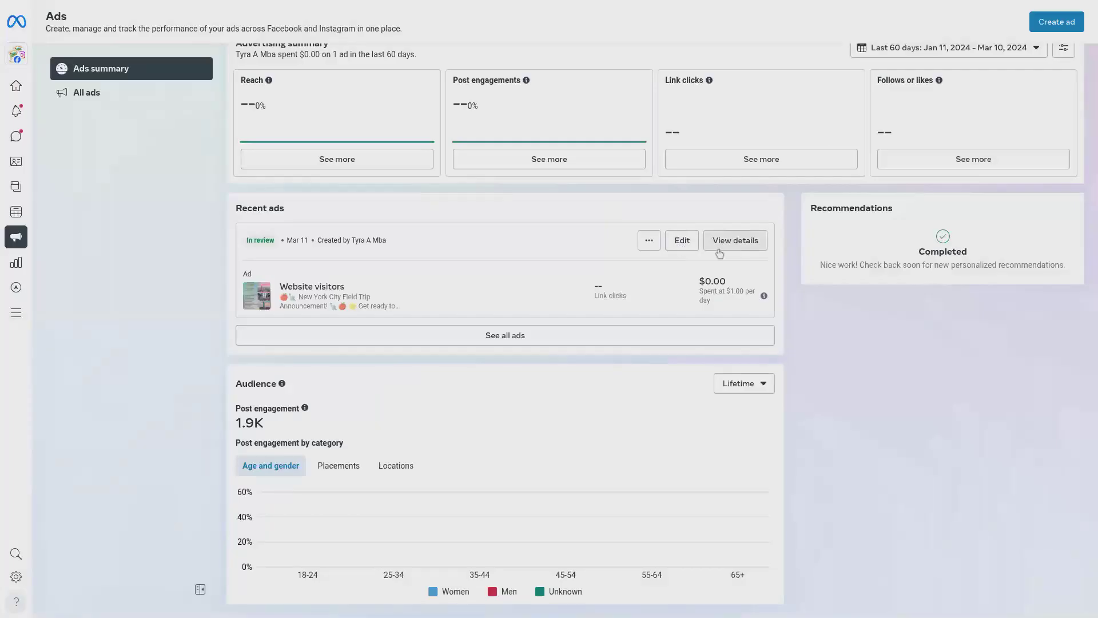
click(722, 252)
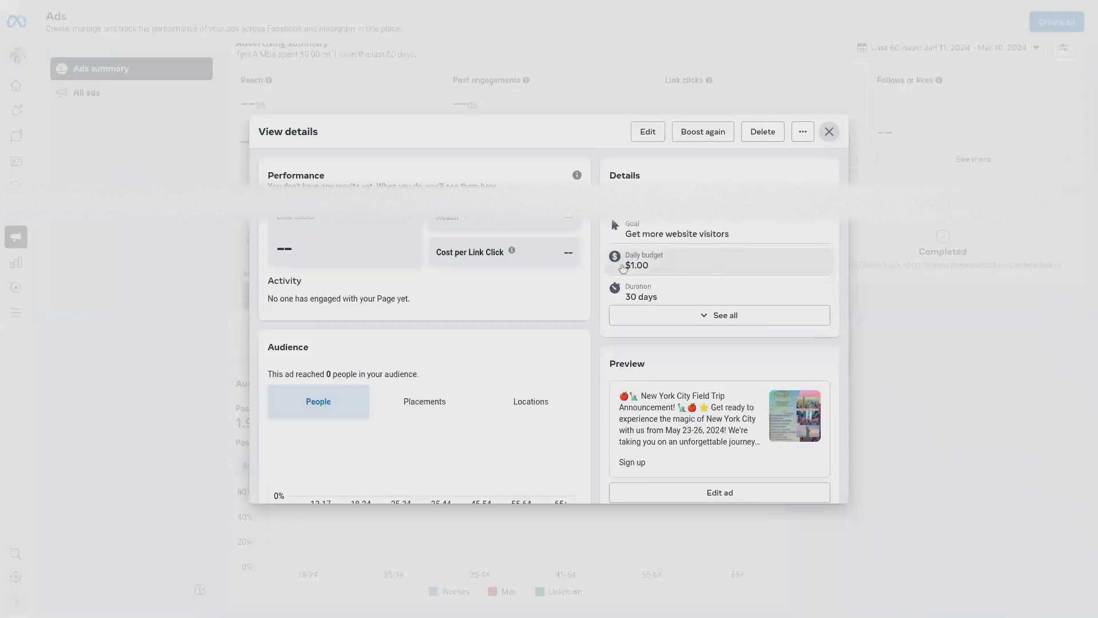
scroll(529, 319, down, 4)
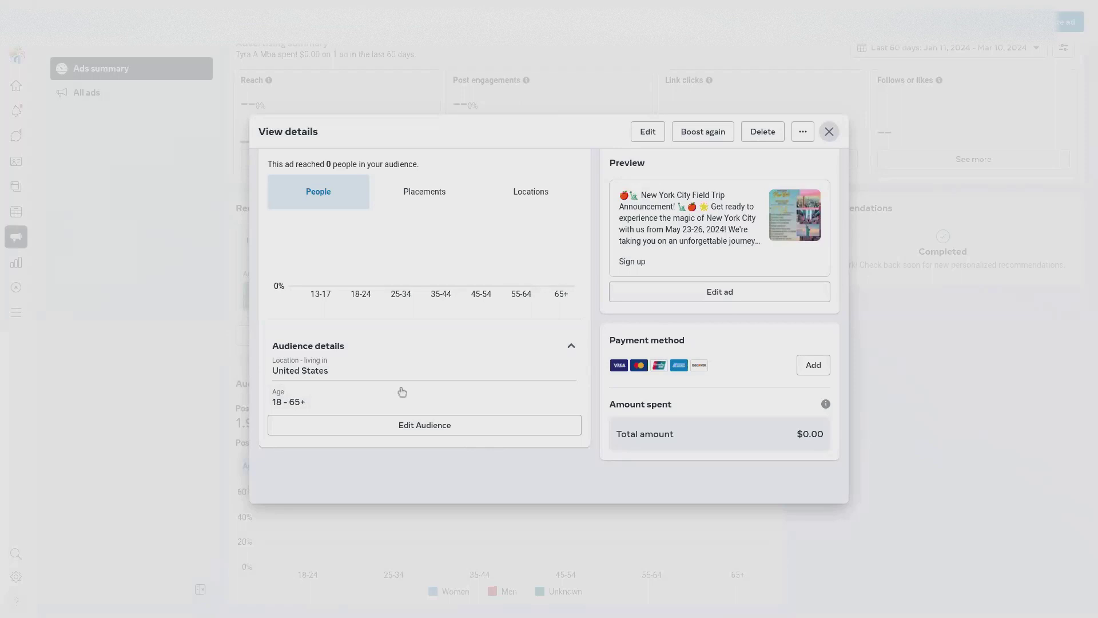
Step: Edit the website visitors ad's audience again to women aged 30 to 55 in the United States, and save the audience
click(420, 426)
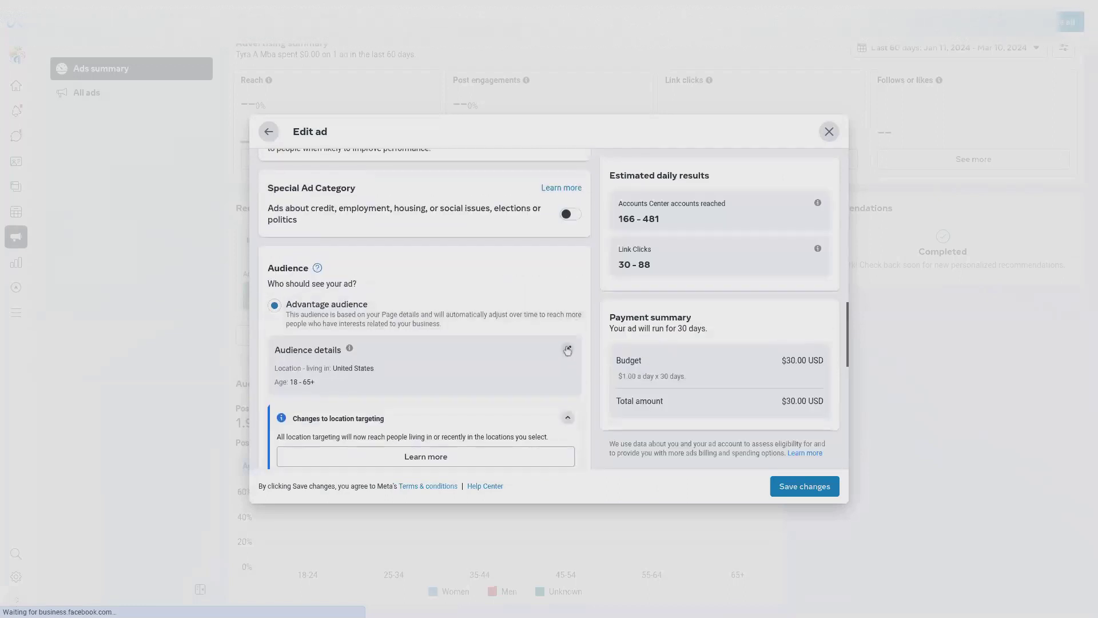
click(567, 350)
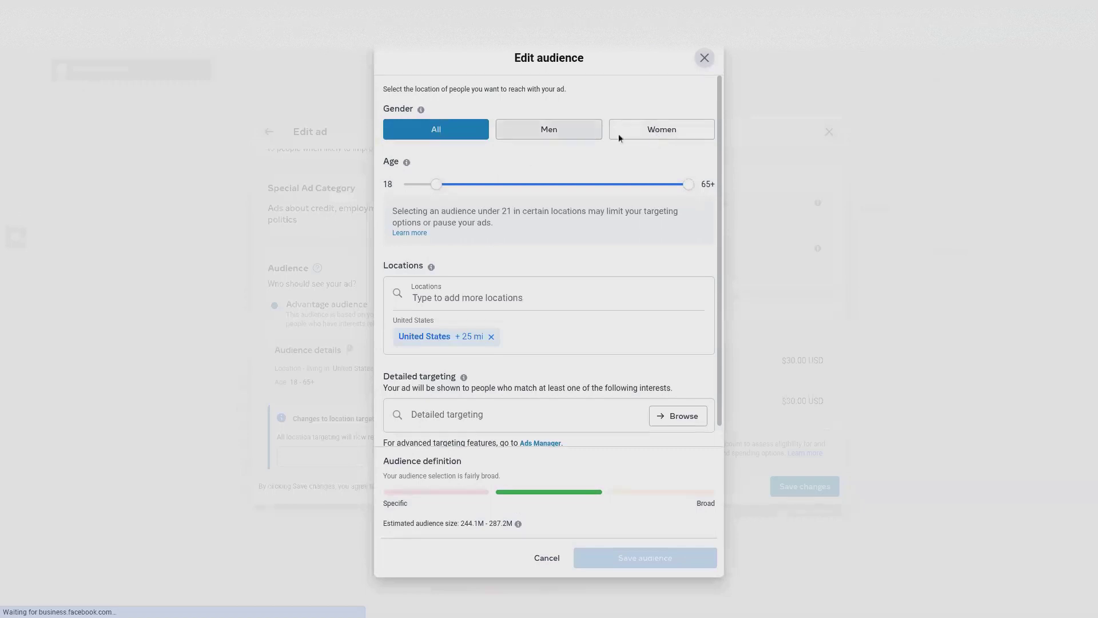
click(635, 135)
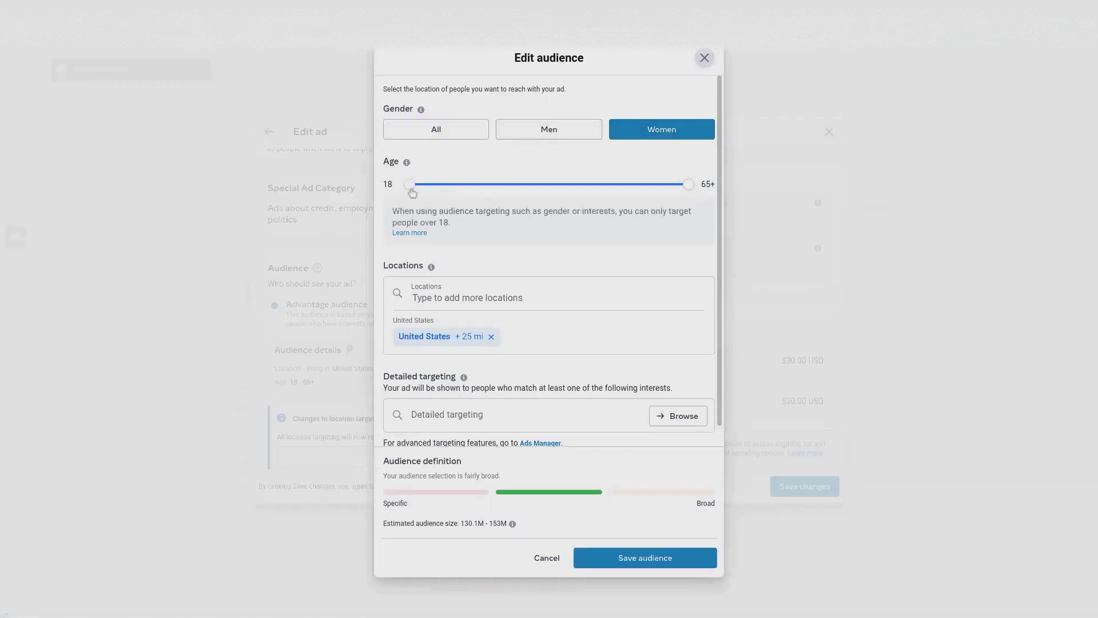
drag(411, 190, 457, 193)
key(Right)
drag(691, 187, 637, 194)
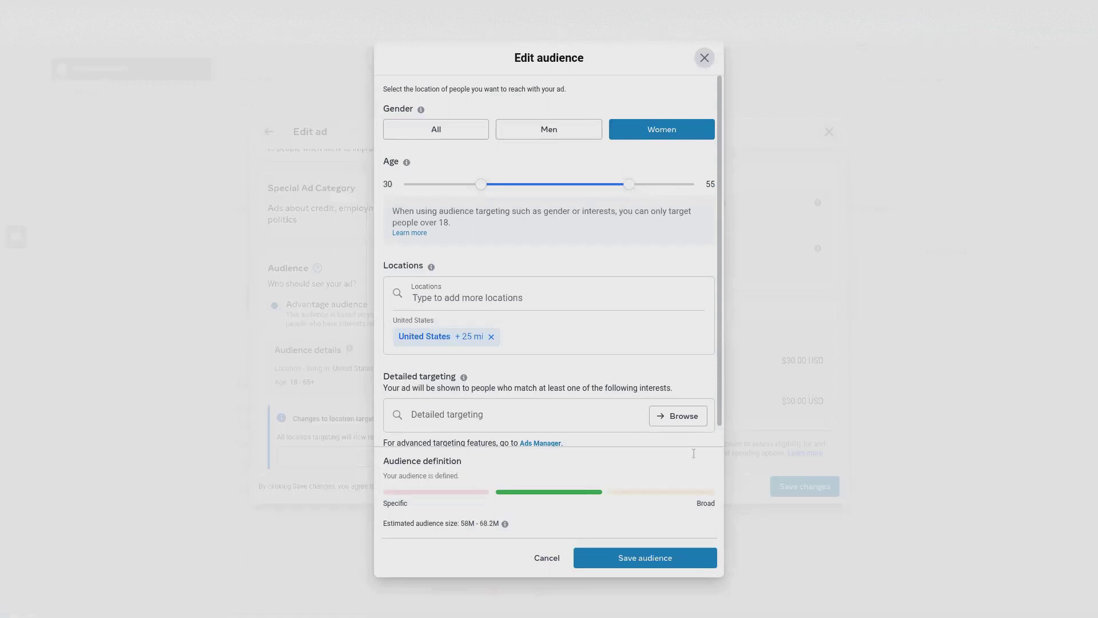
click(655, 559)
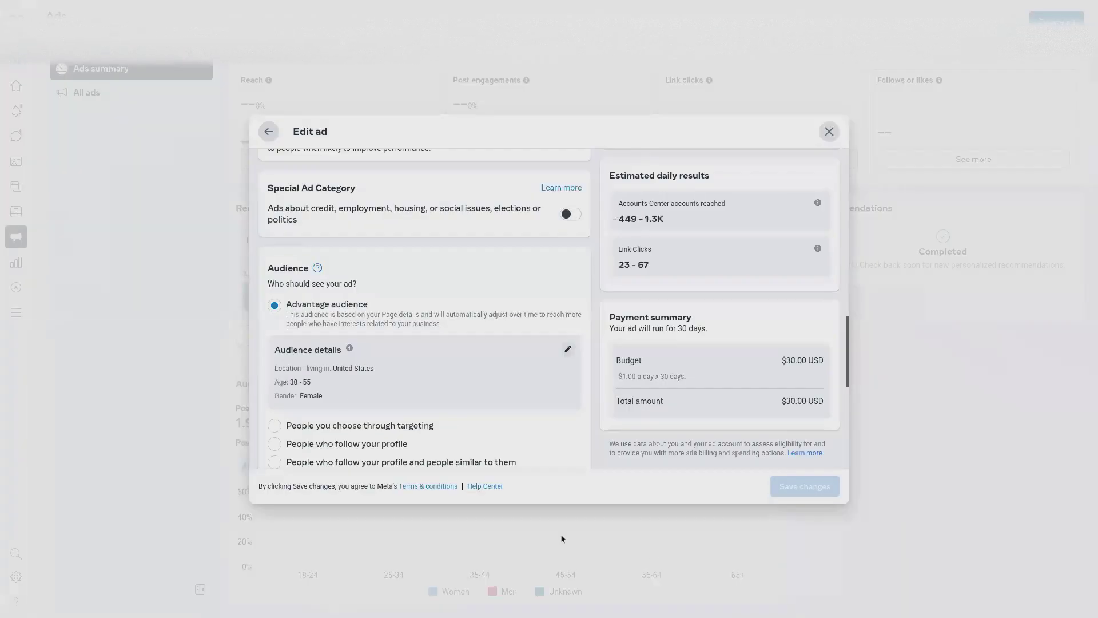
Step: Look over the ad's updated audience, targeting notices, duration, budget, placements and payment method, and save the changes to the ad
scroll(501, 362, down, 1)
scroll(500, 365, down, 2)
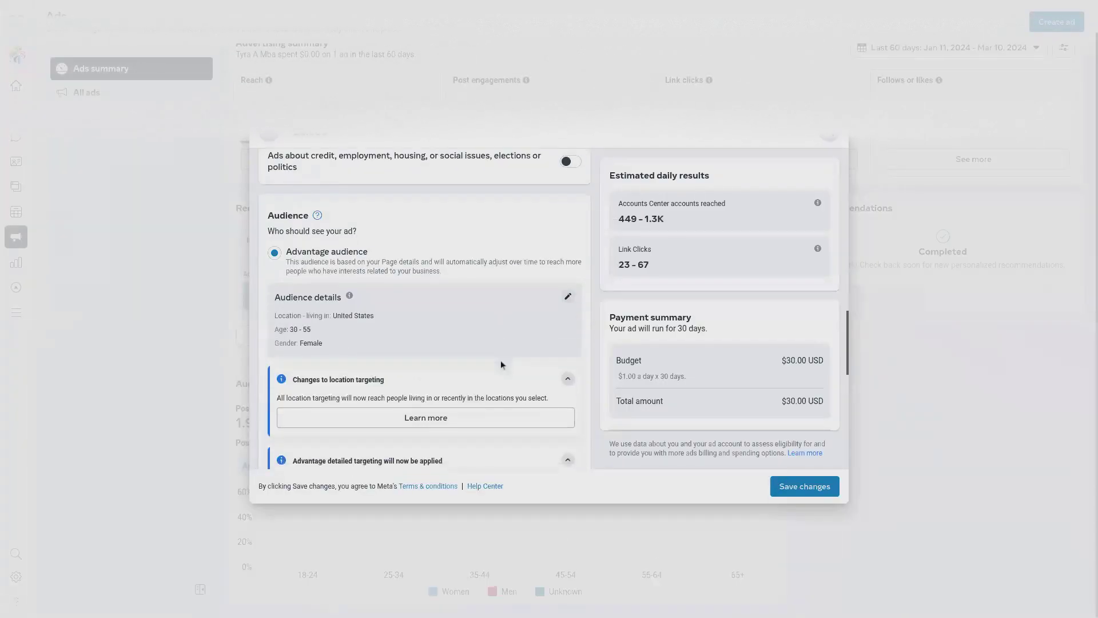
scroll(425, 320, down, 4)
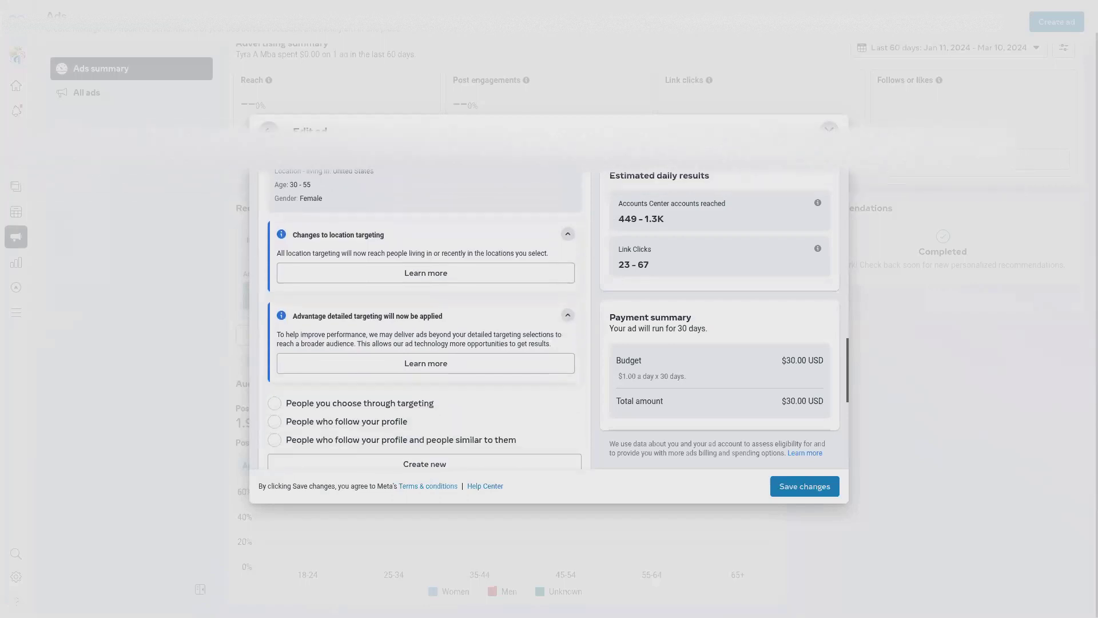
scroll(425, 218, down, 5)
scroll(424, 309, down, 1)
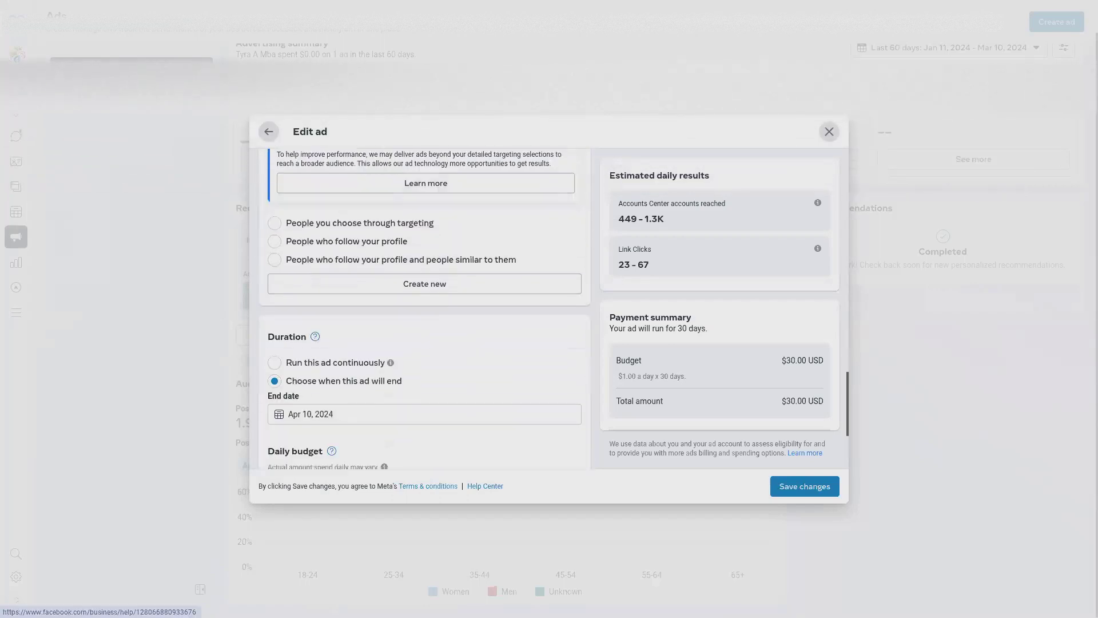
scroll(424, 309, up, 4)
scroll(448, 401, up, 9)
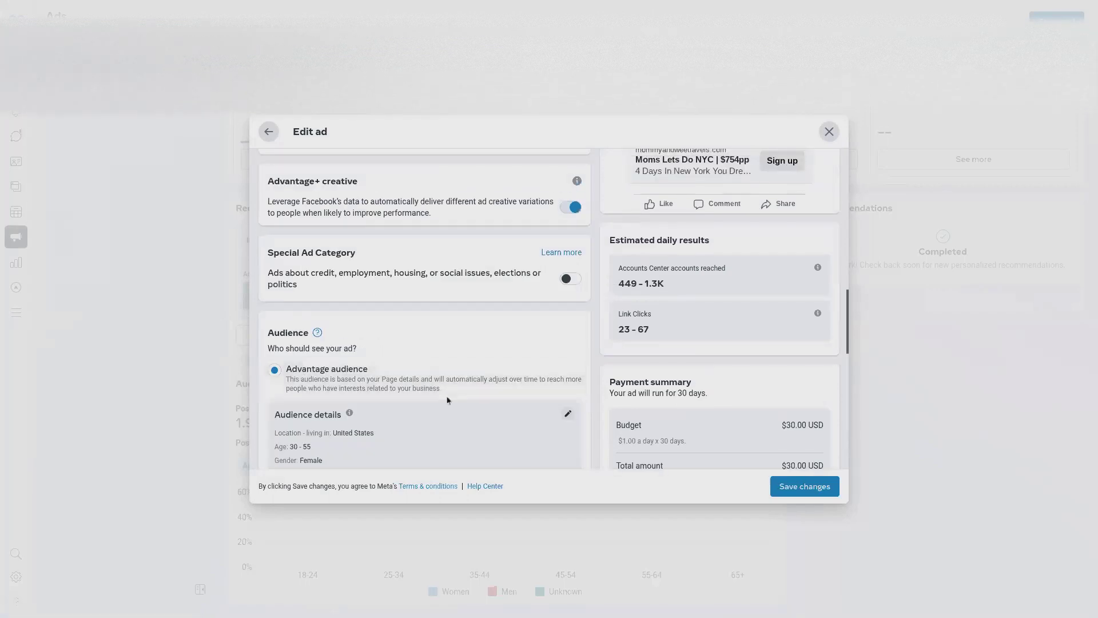
scroll(447, 398, down, 6)
scroll(446, 395, down, 3)
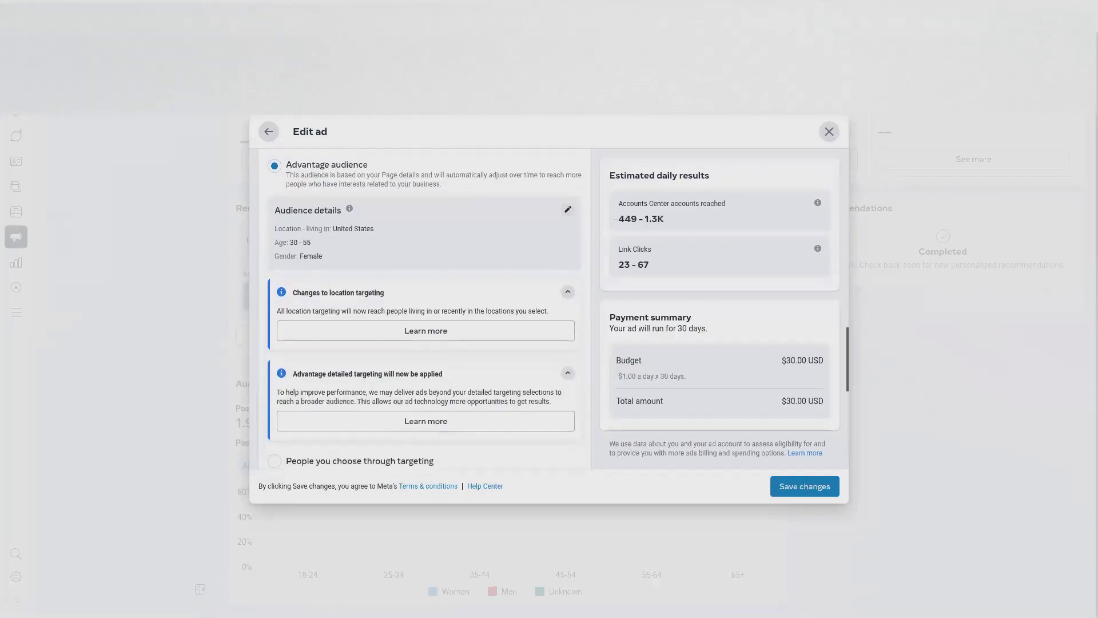
scroll(429, 317, down, 1)
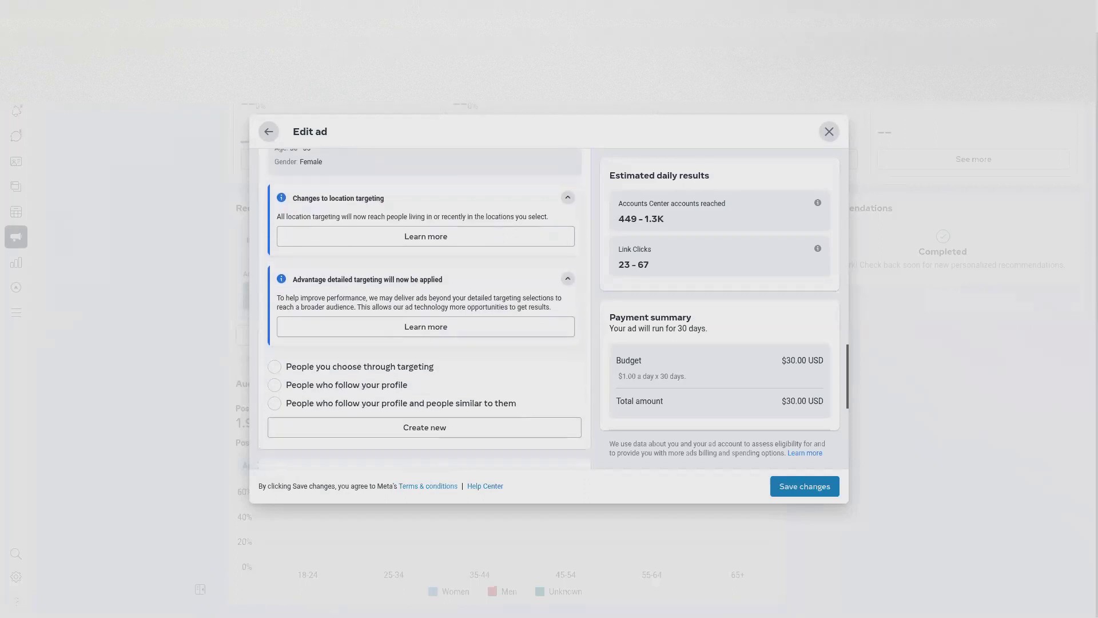
scroll(424, 309, down, 5)
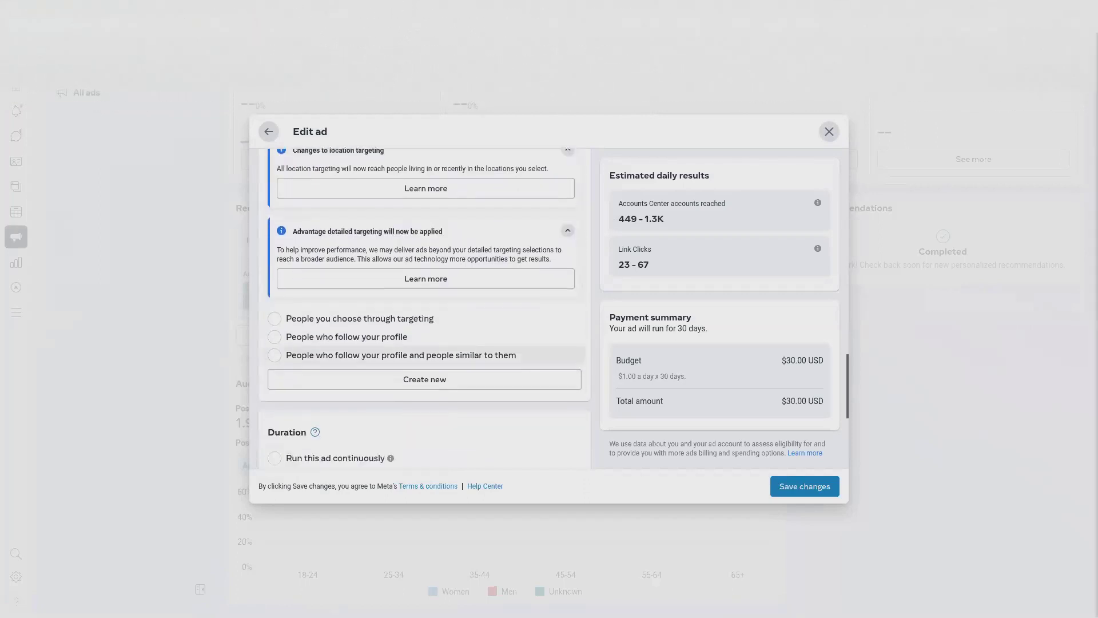
scroll(424, 307, down, 4)
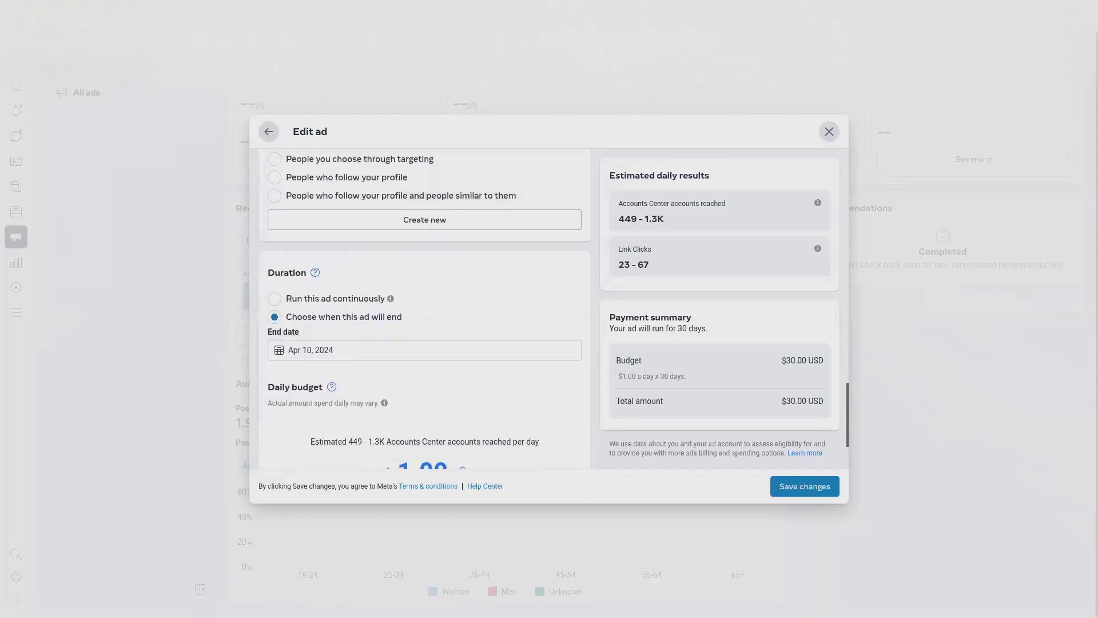
scroll(464, 346, down, 1)
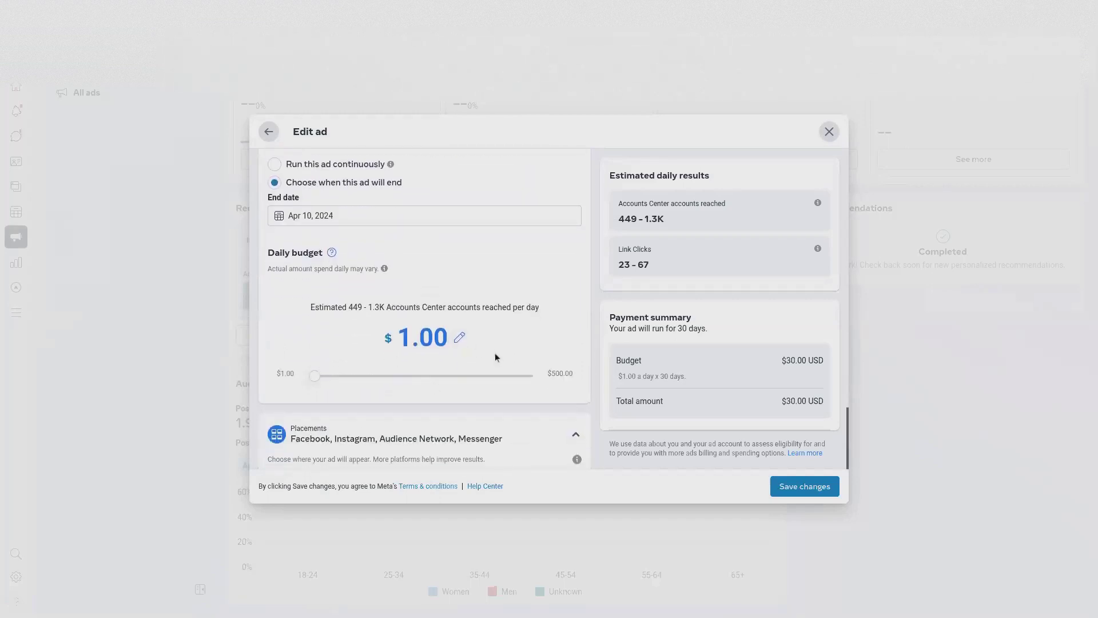
scroll(504, 350, down, 5)
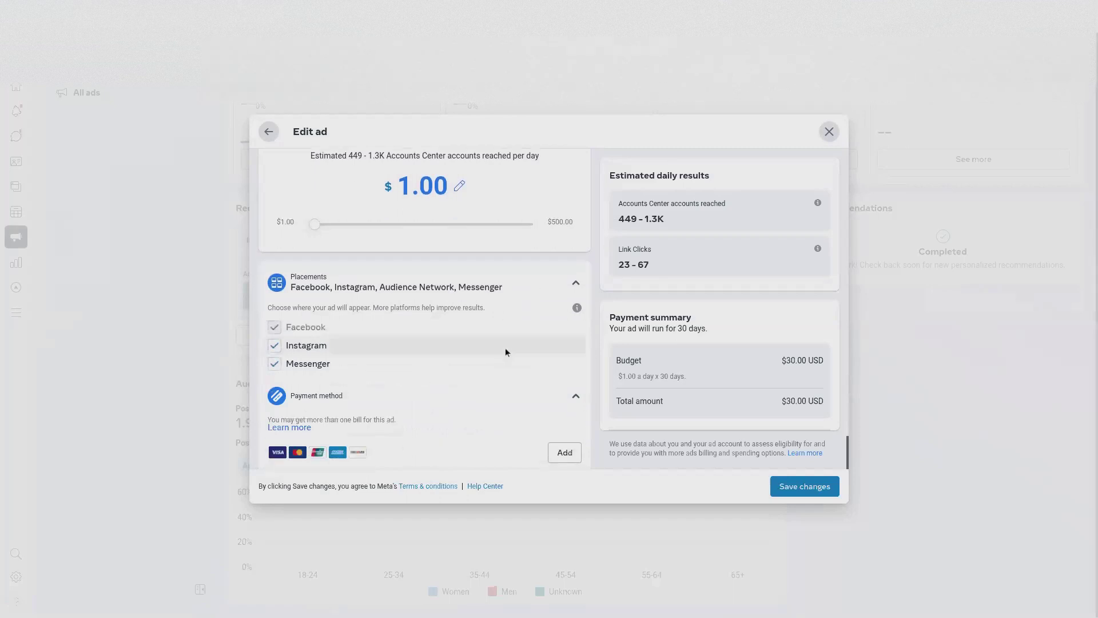
scroll(506, 350, down, 1)
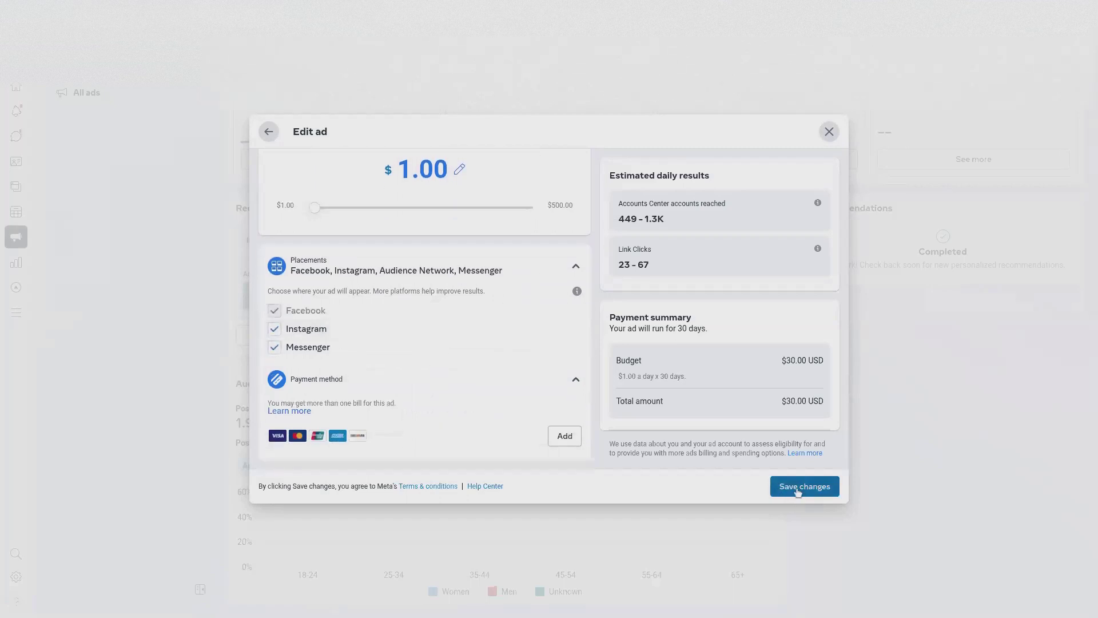
click(798, 488)
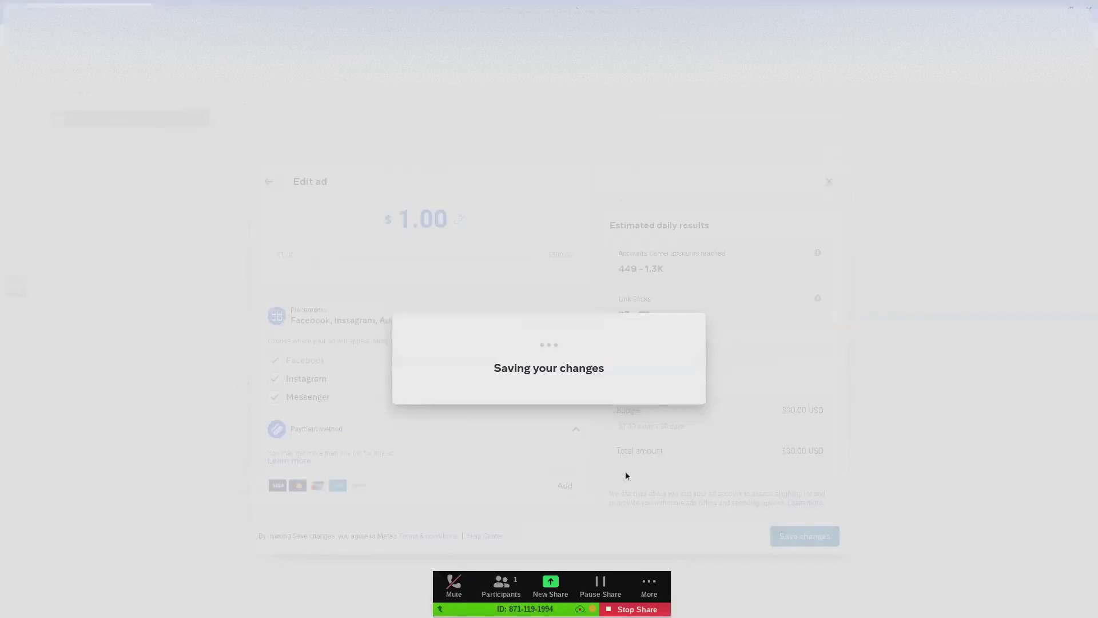
click(653, 579)
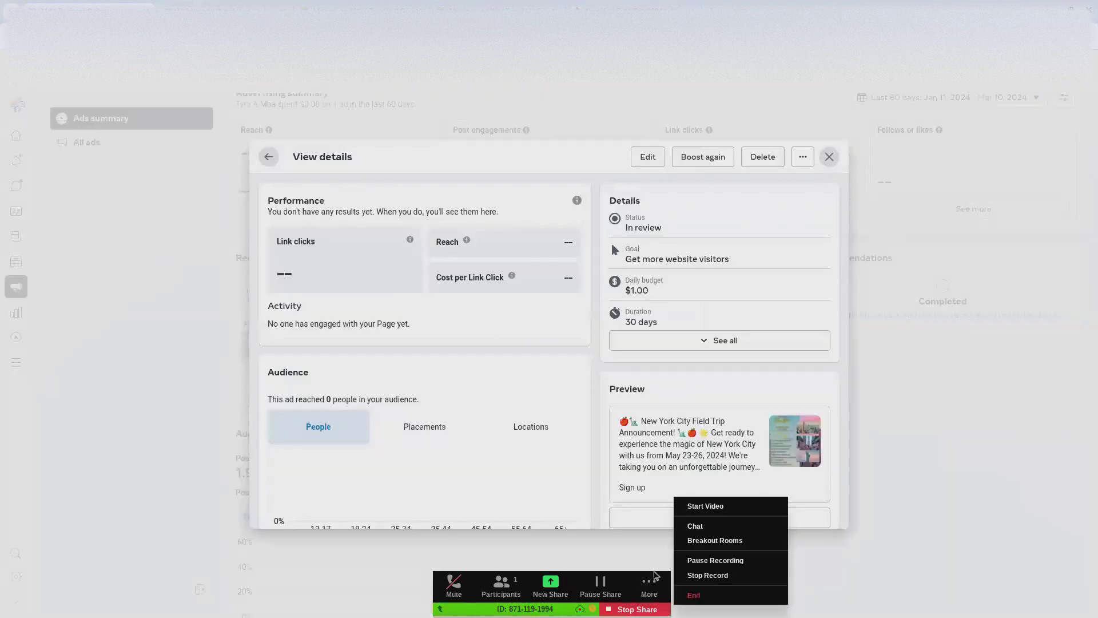